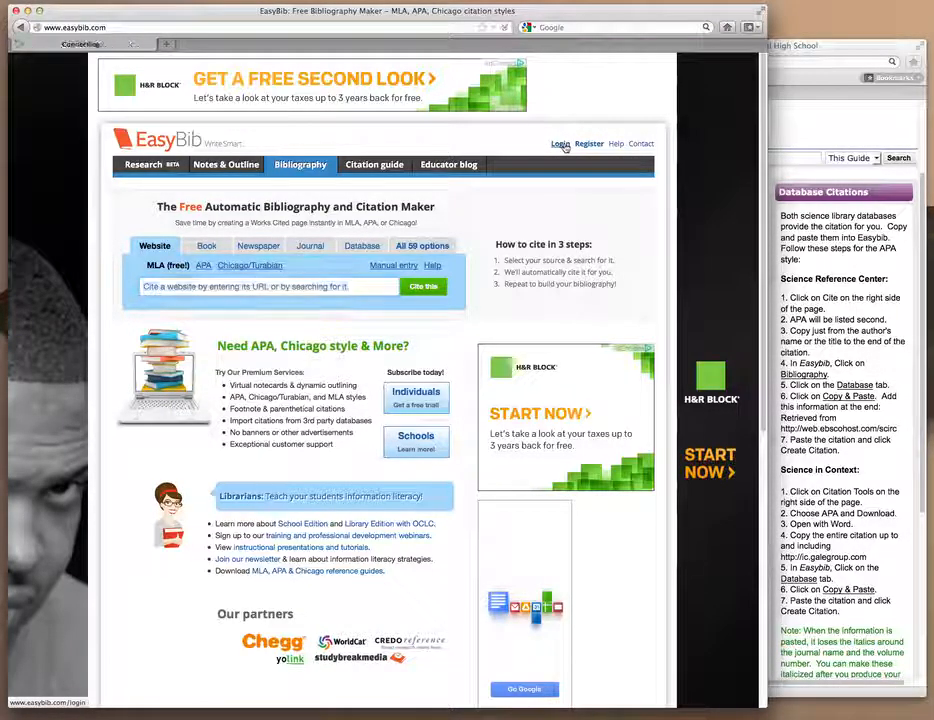
Log in to the existing bibliography account
{"action": "left_click", "coordinate": [561, 144]}
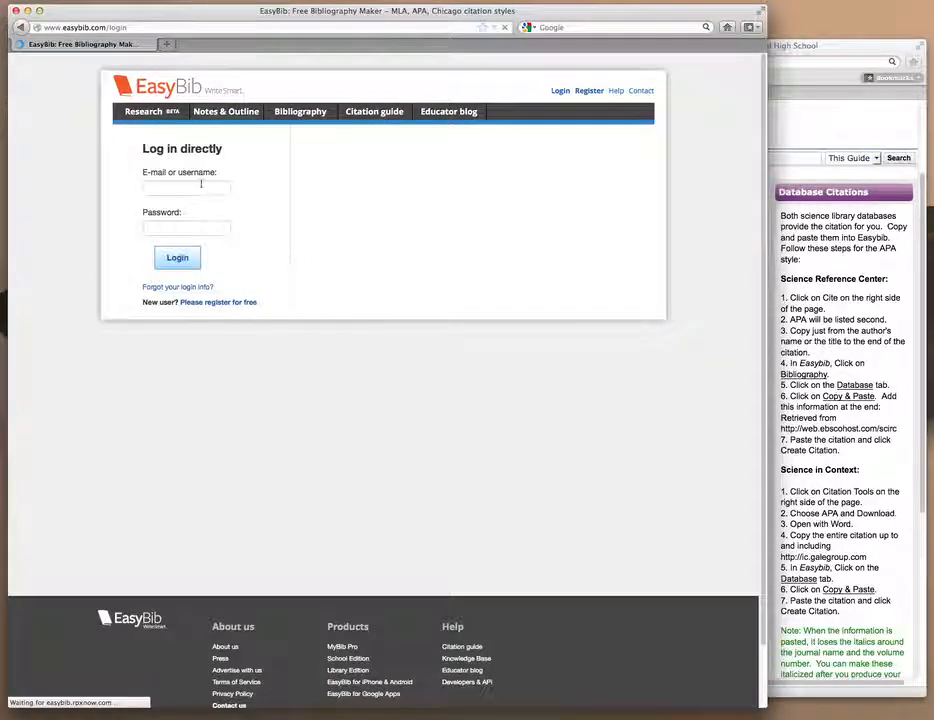
{"action": "left_click", "coordinate": [179, 259]}
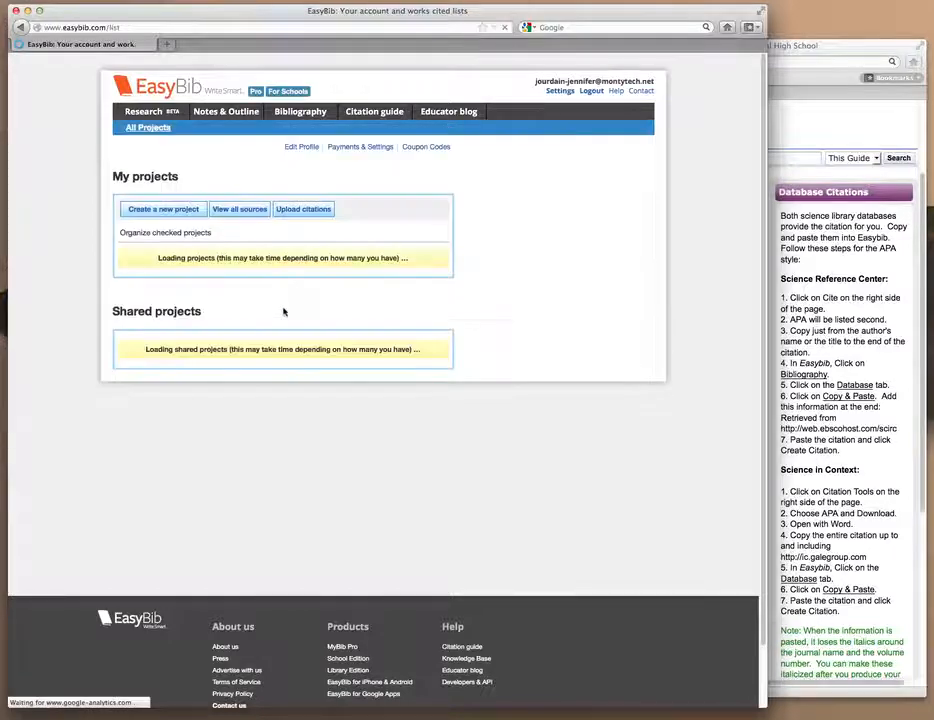
Create a new project named "honors research paper" with APA as its default style
{"action": "left_click", "coordinate": [173, 212]}
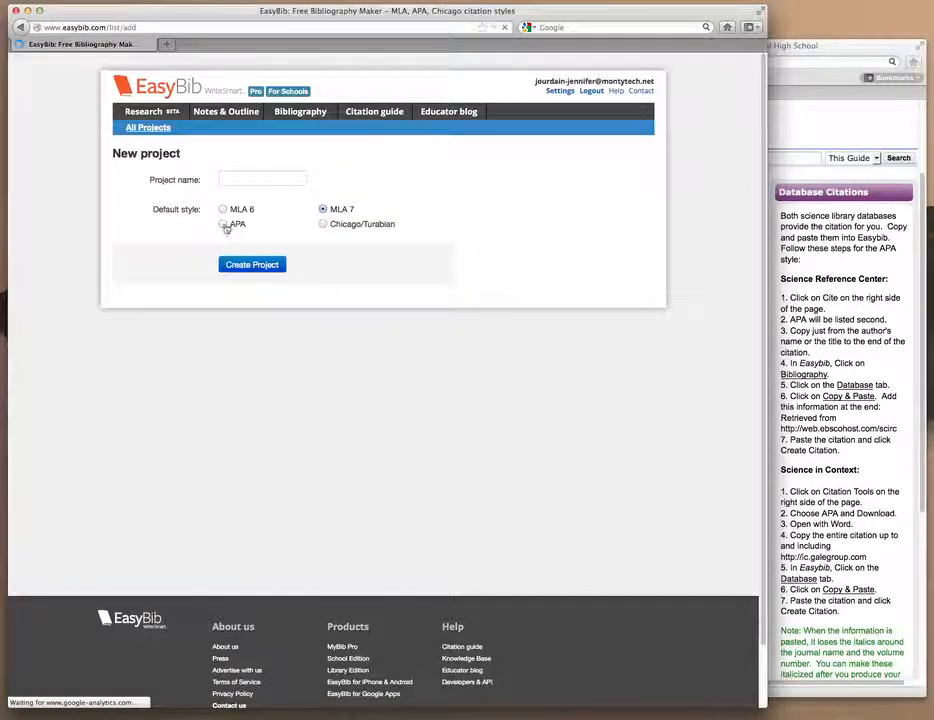
{"action": "left_click", "coordinate": [225, 226]}
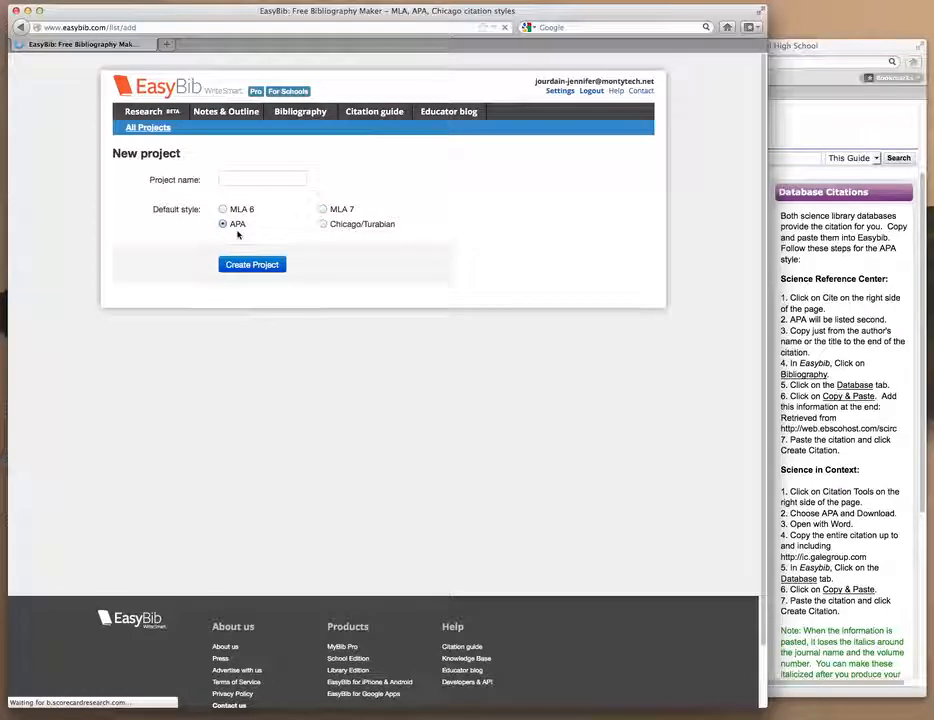
{"action": "left_click", "coordinate": [258, 180]}
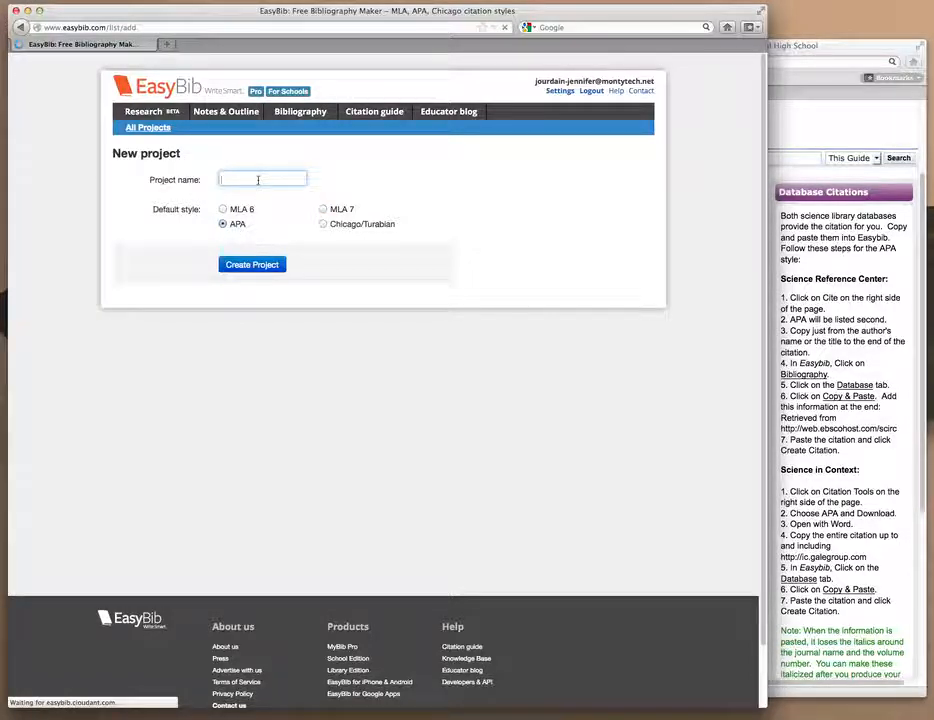
{"action": "type", "text": "honors"}
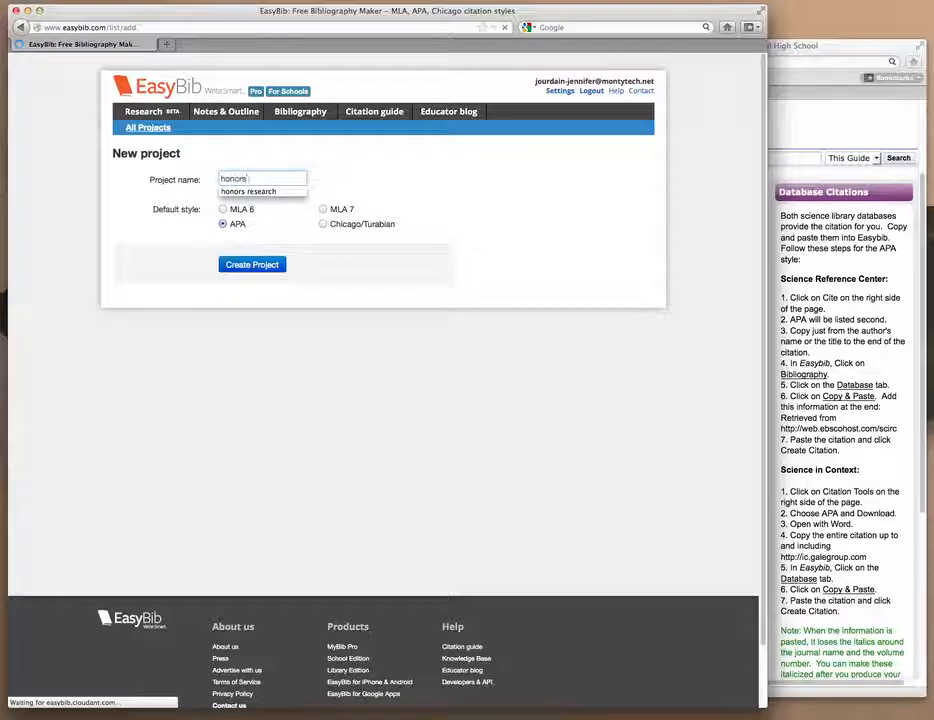
{"action": "type", "text": " research paper"}
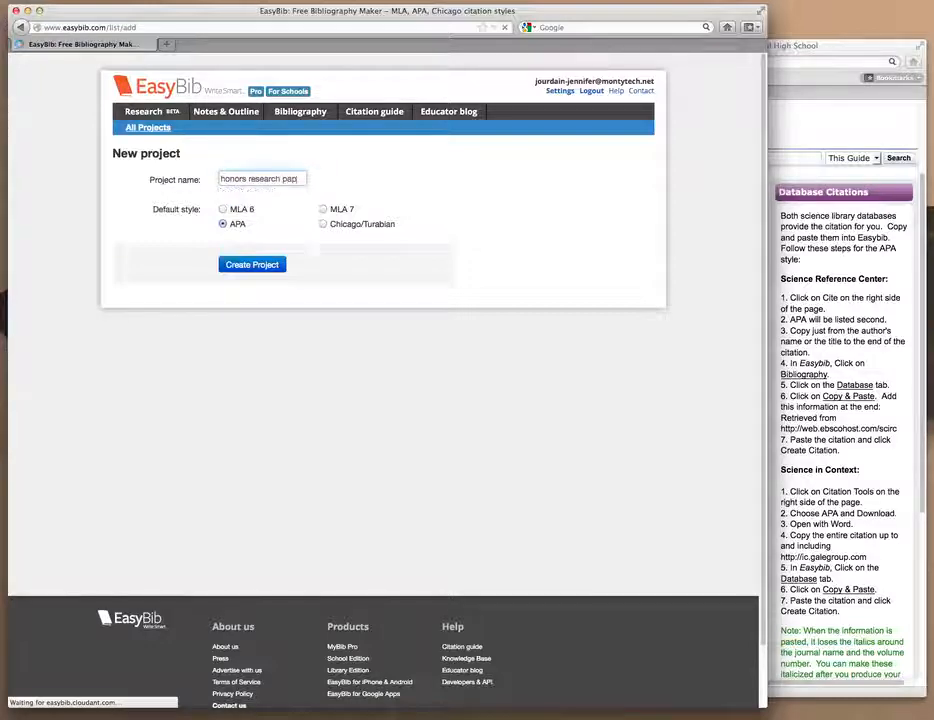
{"action": "left_click", "coordinate": [262, 263]}
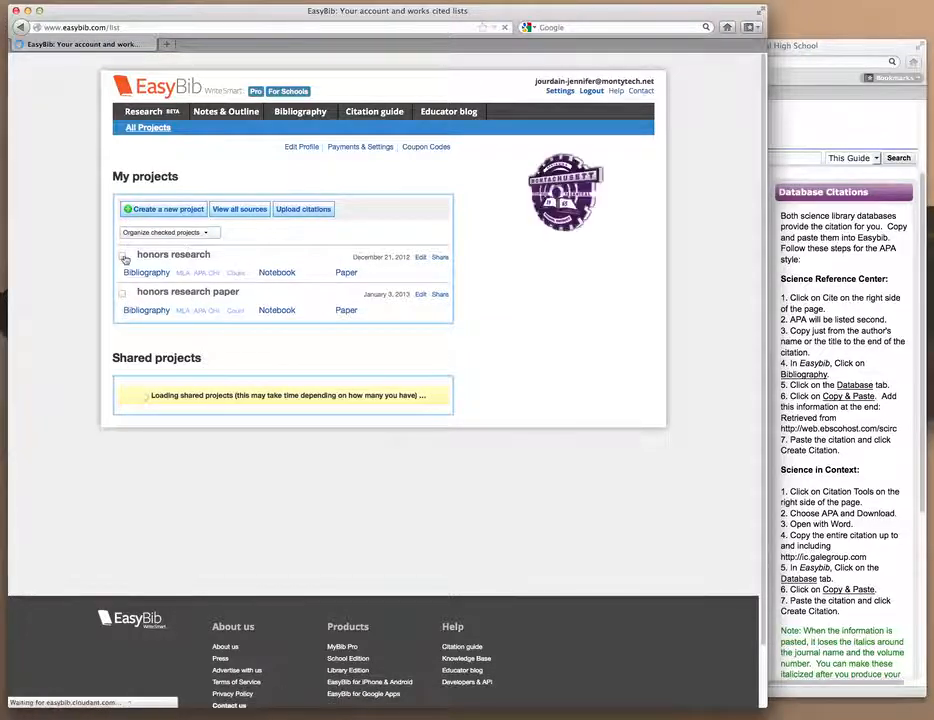
Delete the "honors research" project and open the bibliography of "honors research paper"
{"action": "left_click", "coordinate": [170, 232]}
{"action": "left_click", "coordinate": [157, 248]}
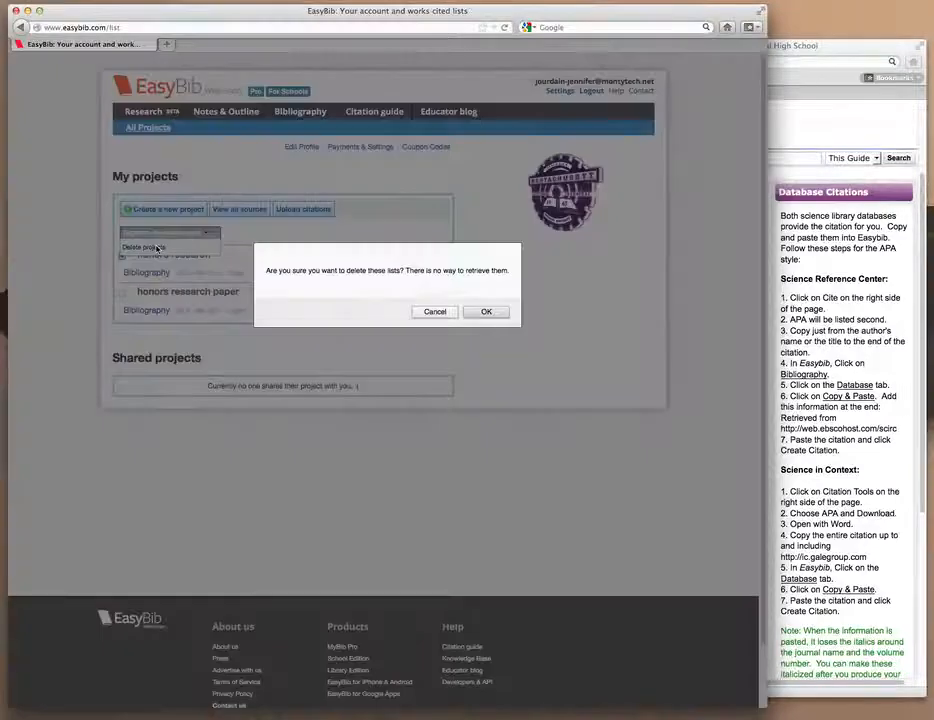
{"action": "left_click", "coordinate": [478, 311]}
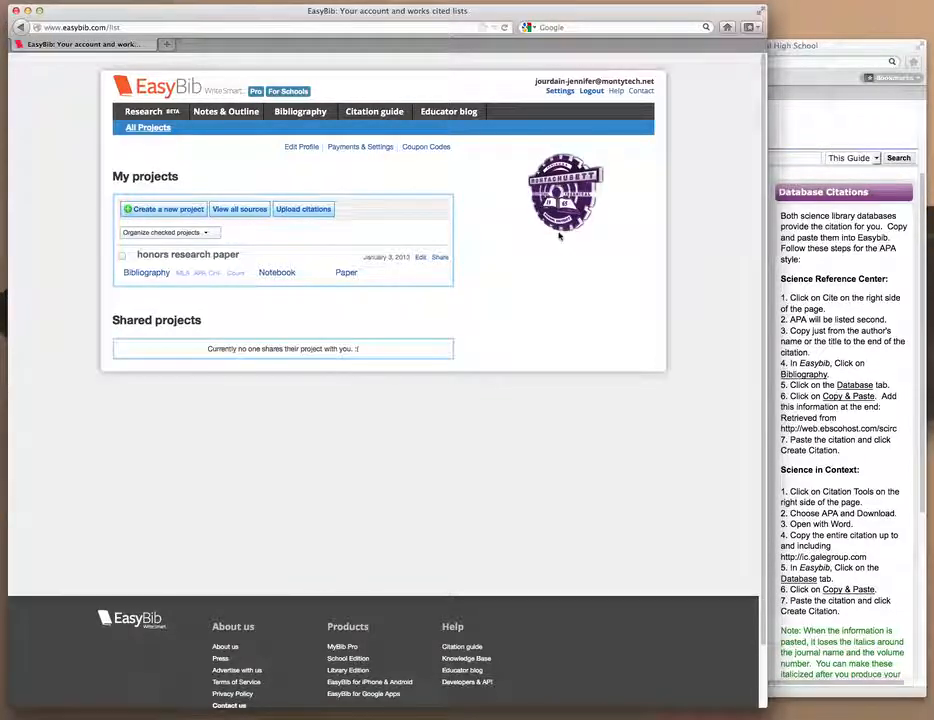
{"action": "left_click", "coordinate": [143, 277]}
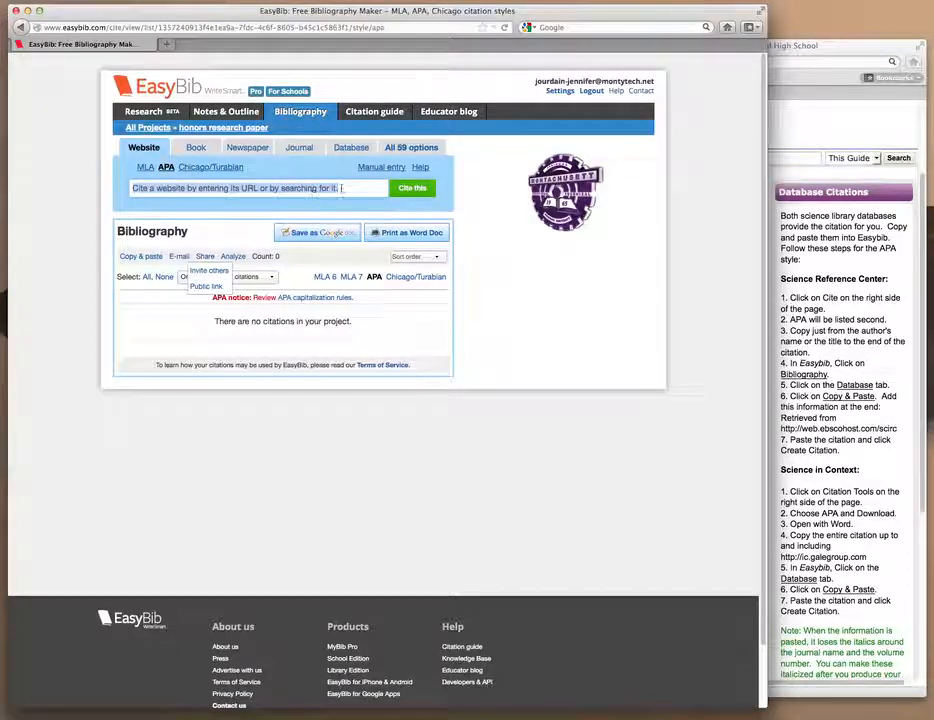
In the other browser window, search Google for "sleep deprivation" and open the NHLBI article "What Are Sleep Deprivation and Deficiency?"
{"action": "left_click", "coordinate": [785, 50]}
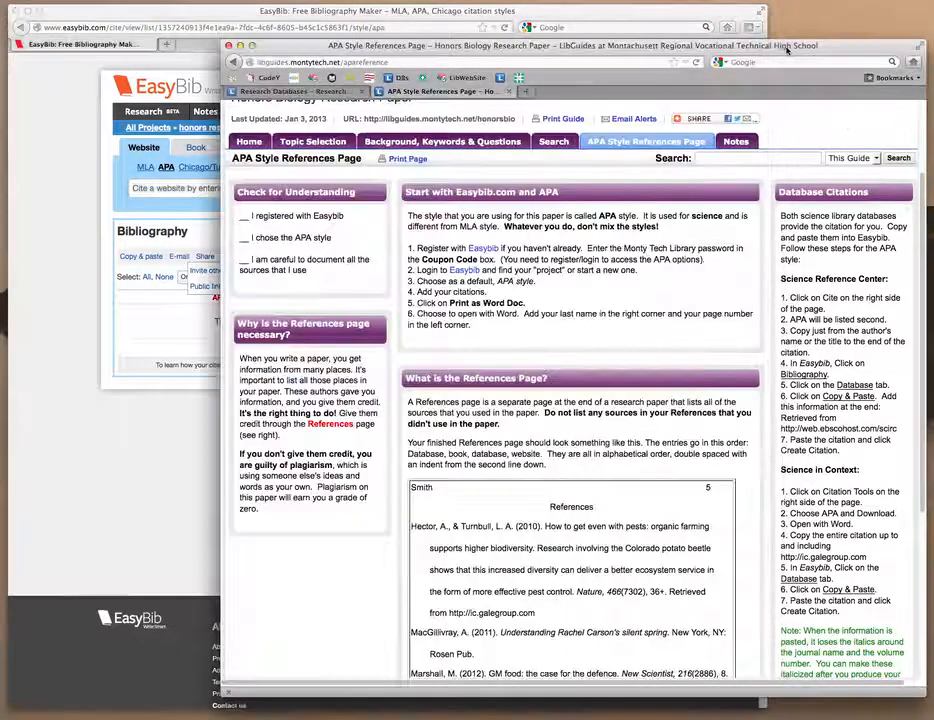
{"action": "left_click", "coordinate": [526, 92]}
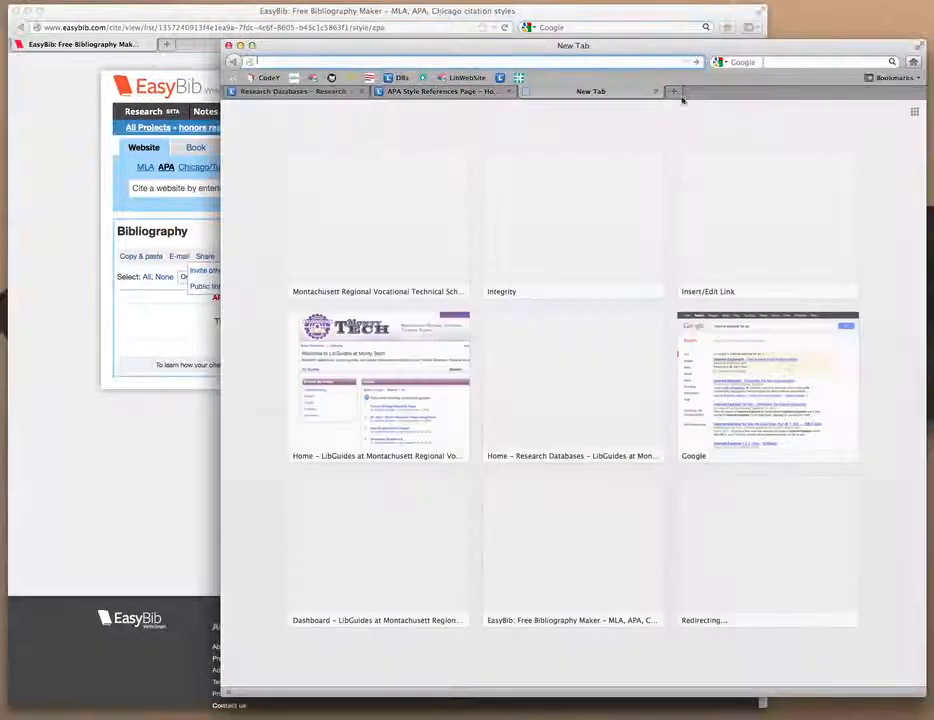
{"action": "left_click", "coordinate": [762, 62]}
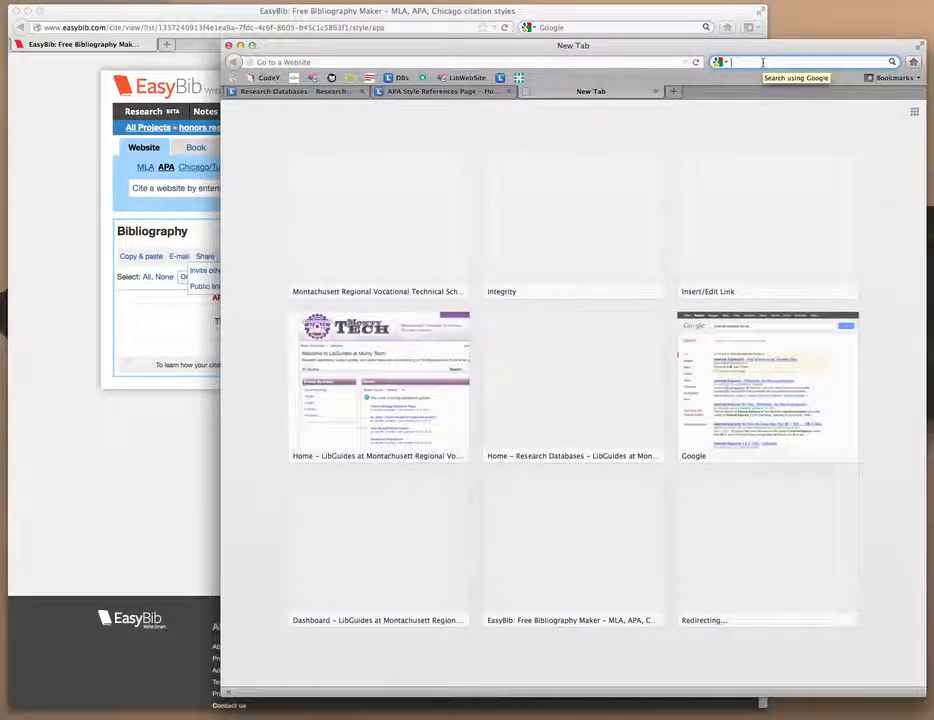
{"action": "type", "text": "sleep d"}
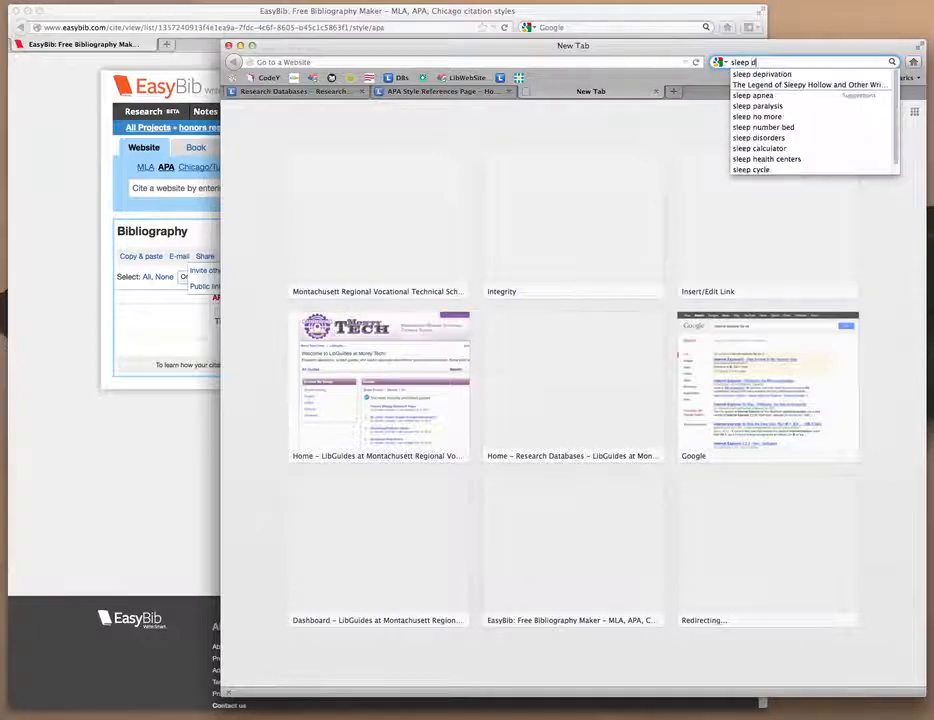
{"action": "left_click", "coordinate": [765, 74]}
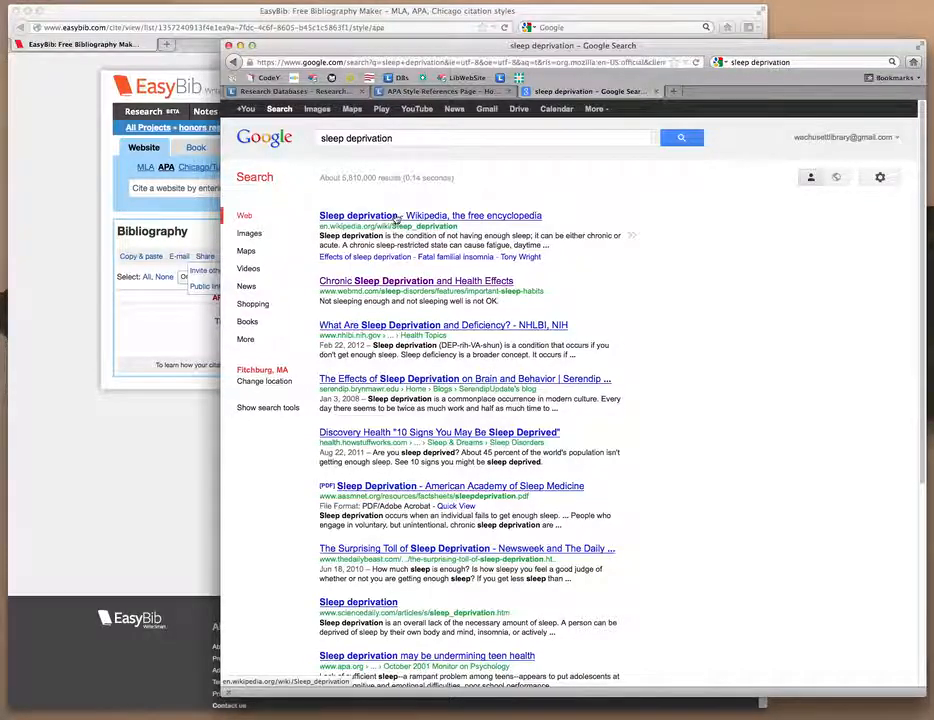
{"action": "left_click", "coordinate": [484, 328]}
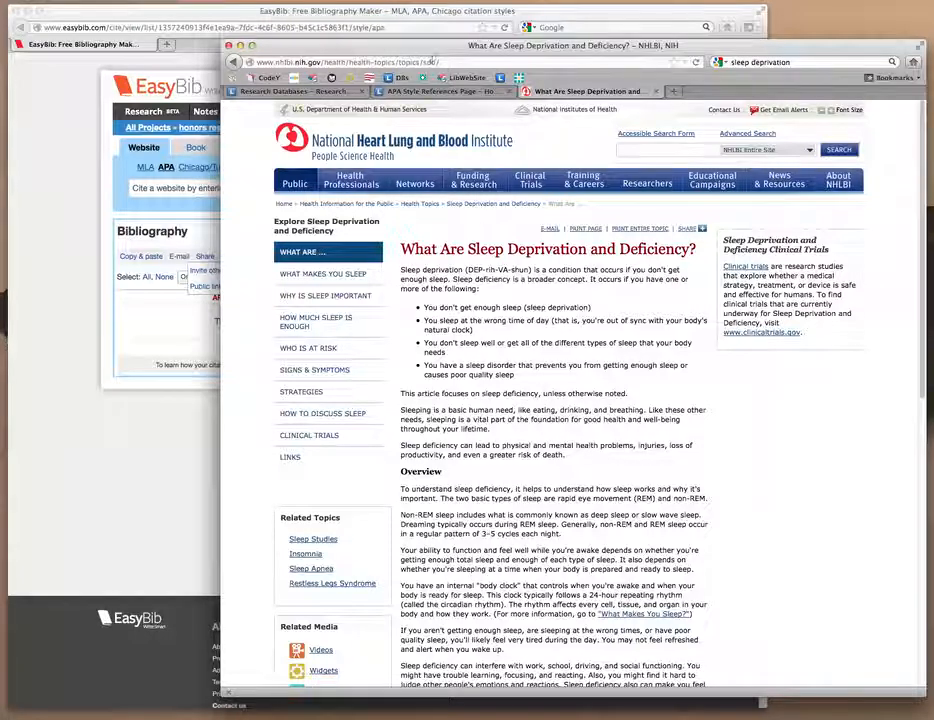
Copy the NHLBI article's web address and start a website citation from it in the project's bibliography
{"action": "left_click", "coordinate": [439, 62]}
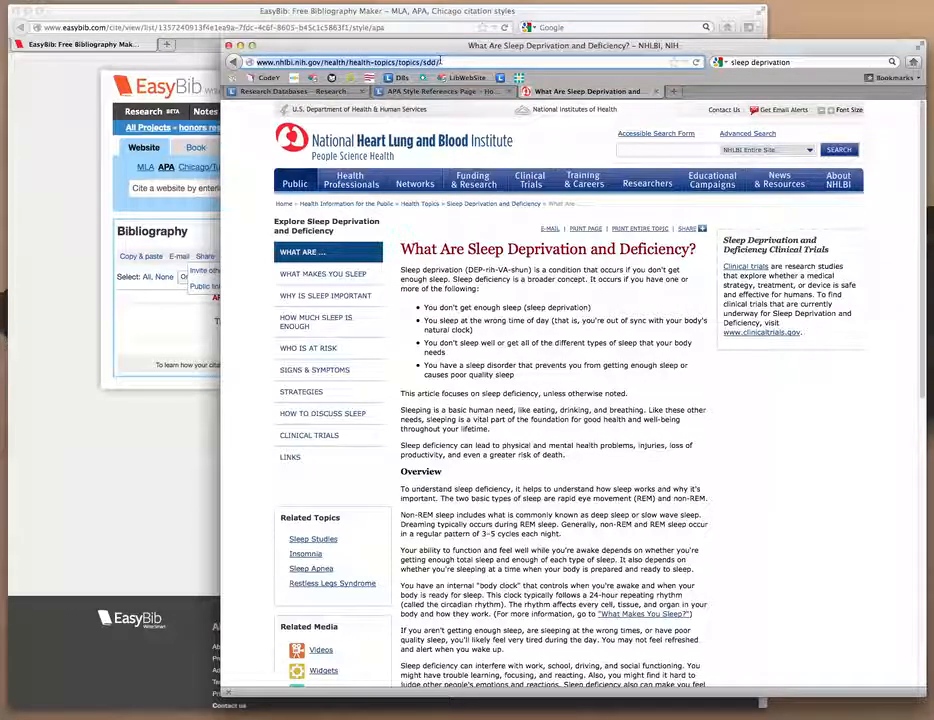
{"action": "right_click", "coordinate": [444, 63]}
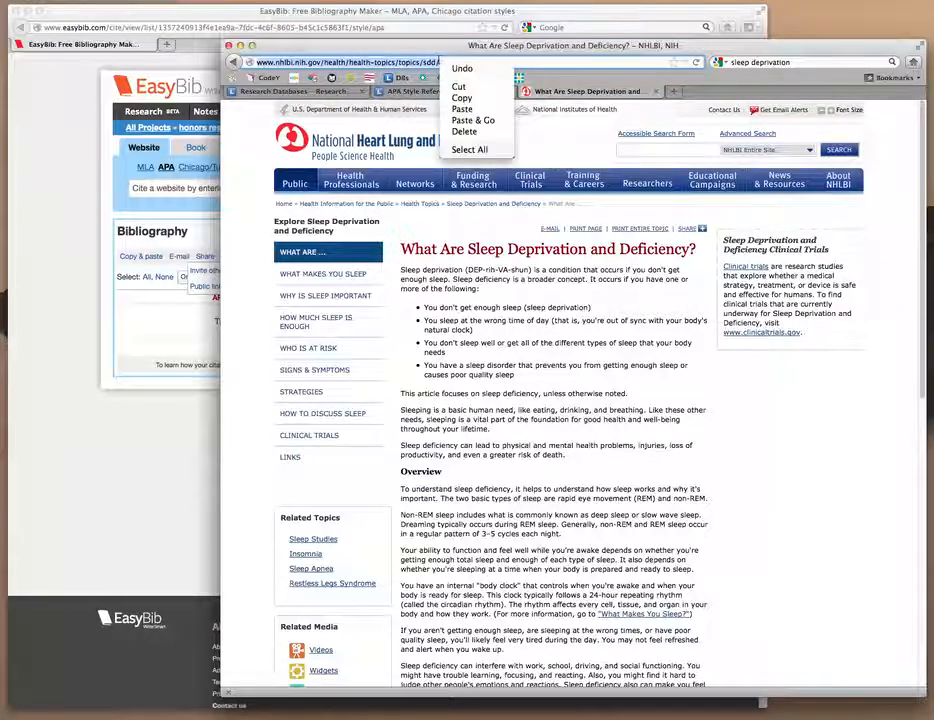
{"action": "left_click", "coordinate": [465, 100]}
{"action": "left_click", "coordinate": [162, 186]}
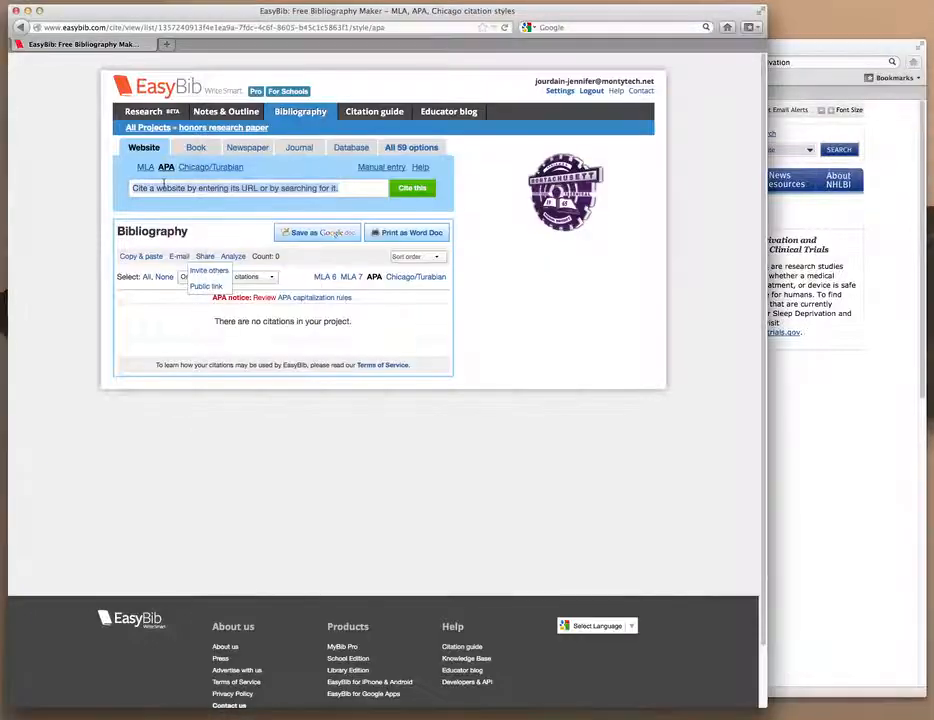
{"action": "right_click", "coordinate": [184, 188]}
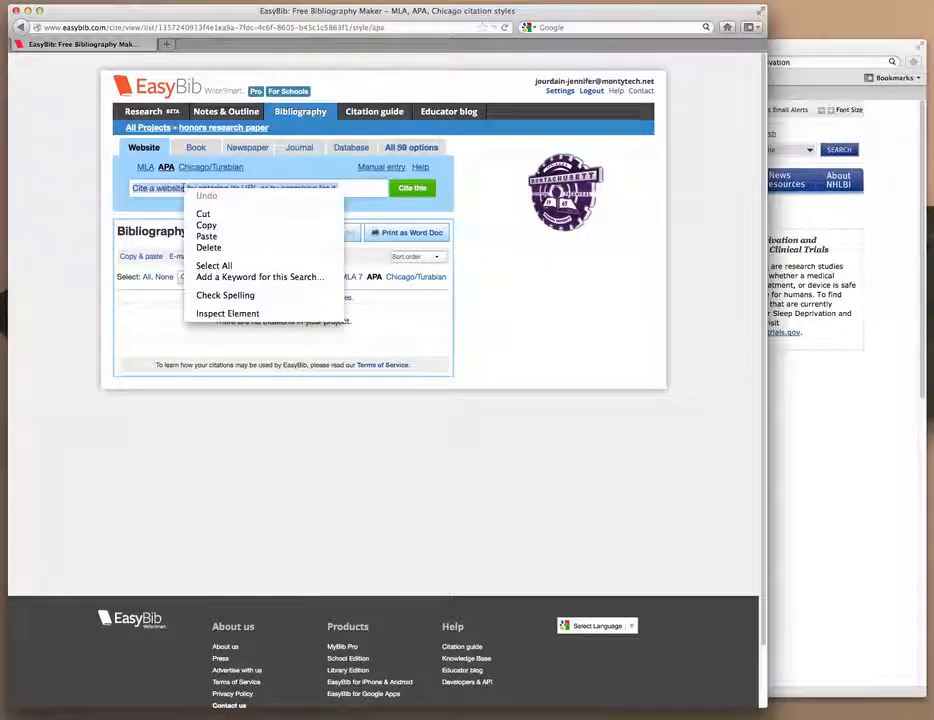
{"action": "left_click", "coordinate": [206, 236]}
{"action": "left_click", "coordinate": [412, 189]}
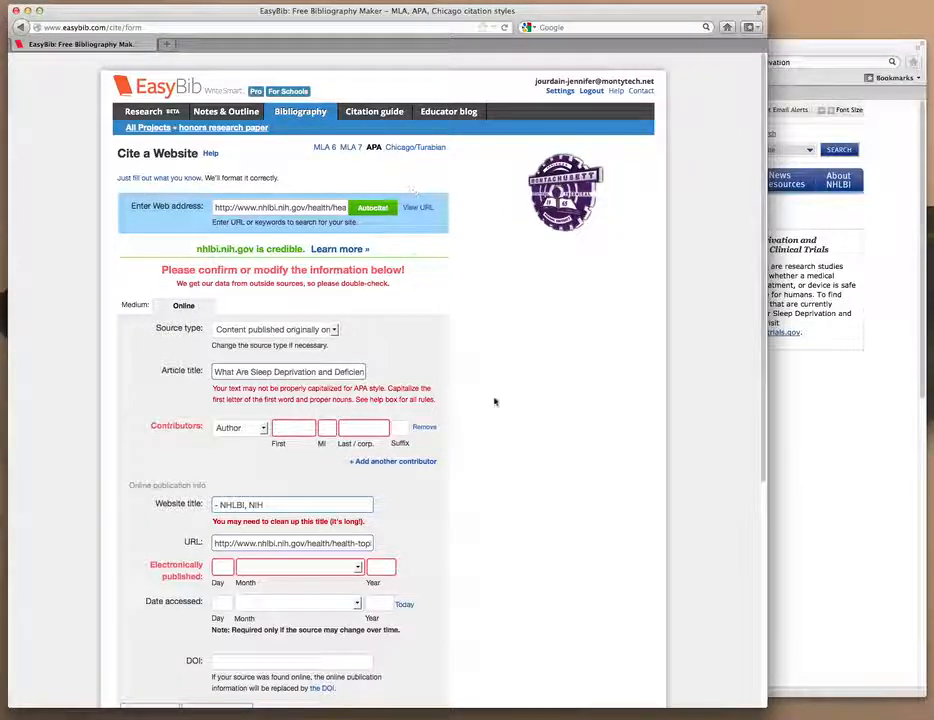
Review the citation form and choose "Content published originally on a Website" as the source type
{"action": "scroll", "coordinate": [494, 401], "scroll_direction": "down", "scroll_amount": 2}
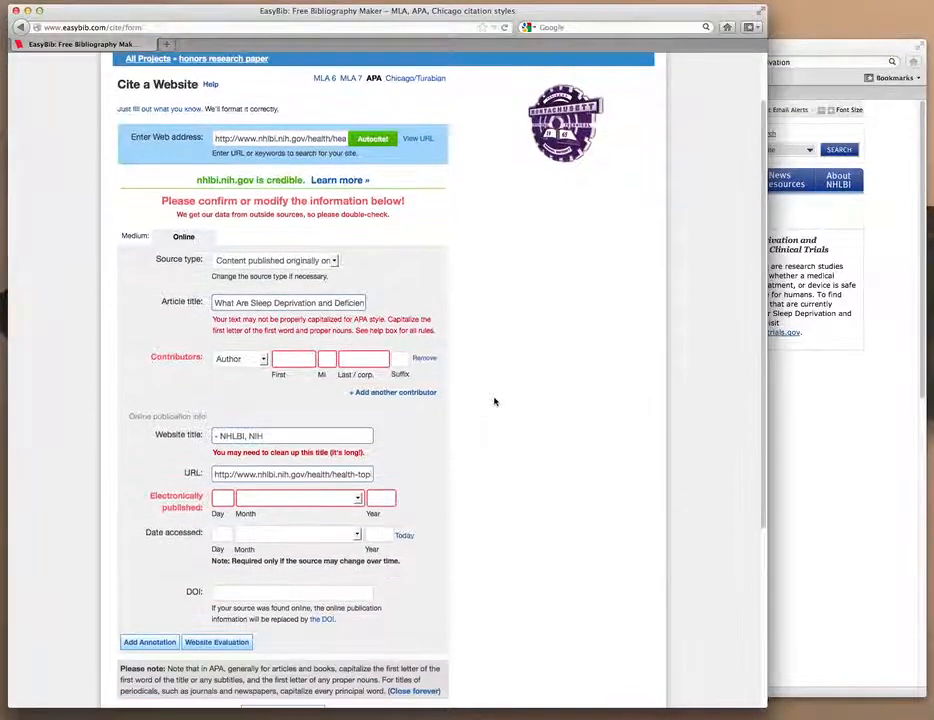
{"action": "scroll", "coordinate": [494, 401], "scroll_direction": "down", "scroll_amount": 2}
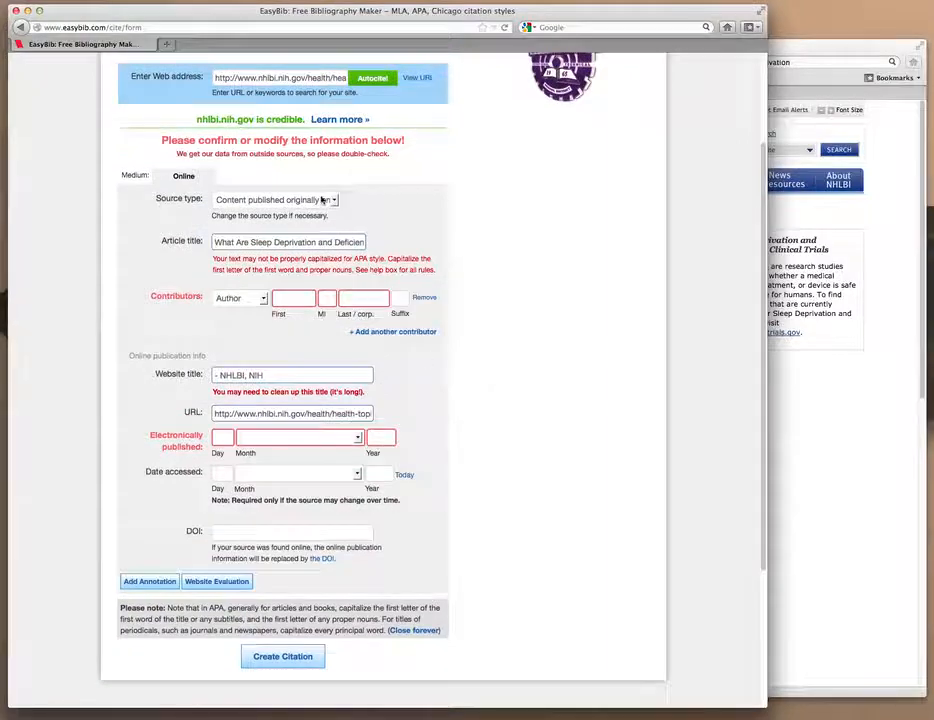
{"action": "left_click", "coordinate": [334, 201]}
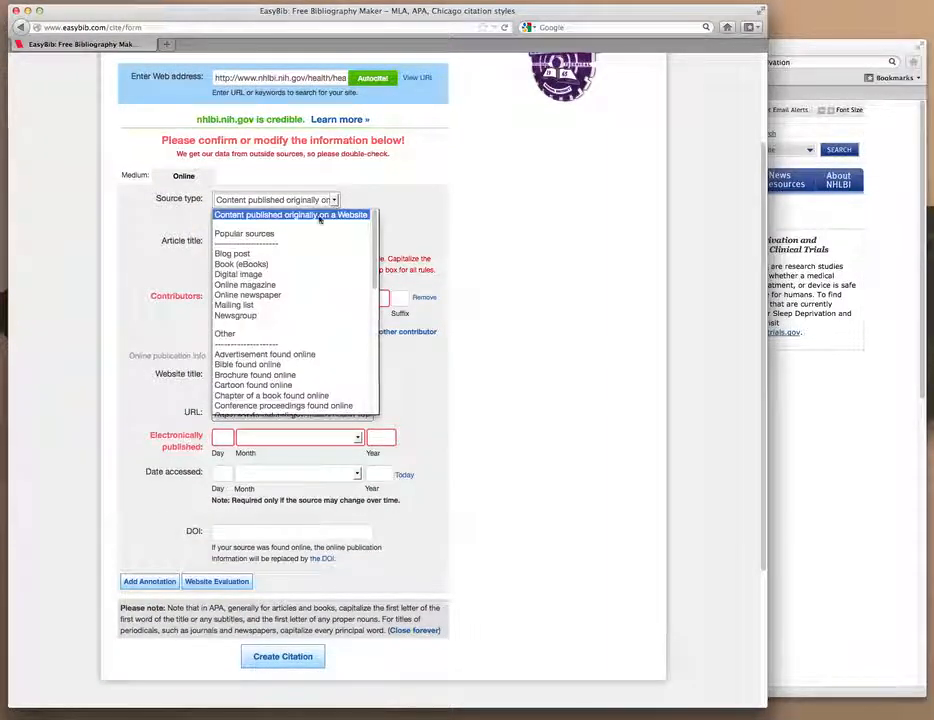
{"action": "left_click", "coordinate": [308, 215]}
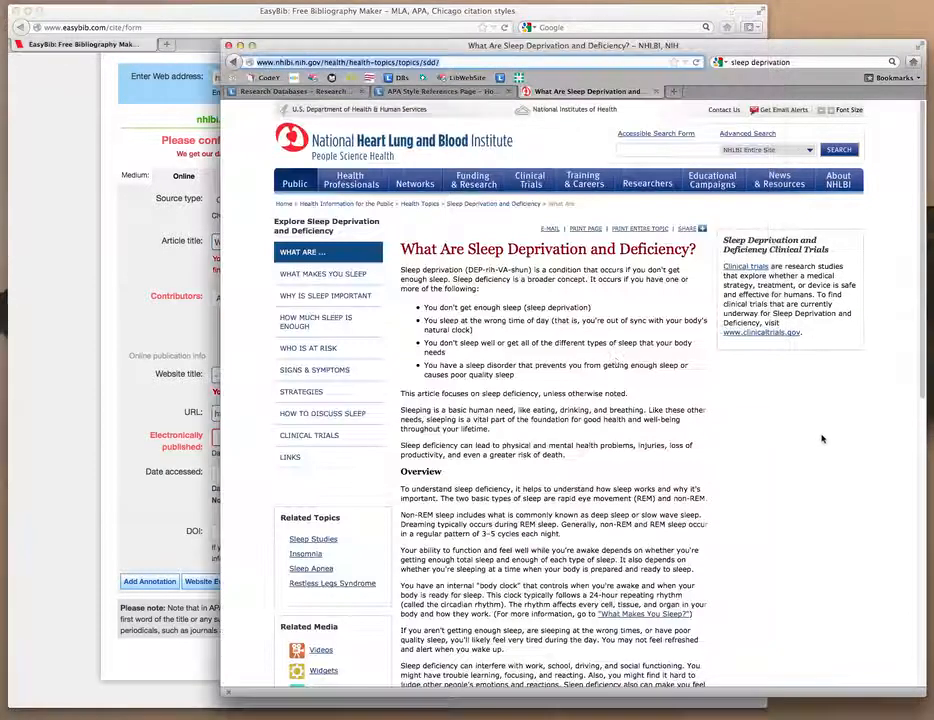
Check the article's heading and change the citation's article title to APA capitalization: "What are sleep deprivation and deficiency?"
{"action": "left_click", "coordinate": [826, 411]}
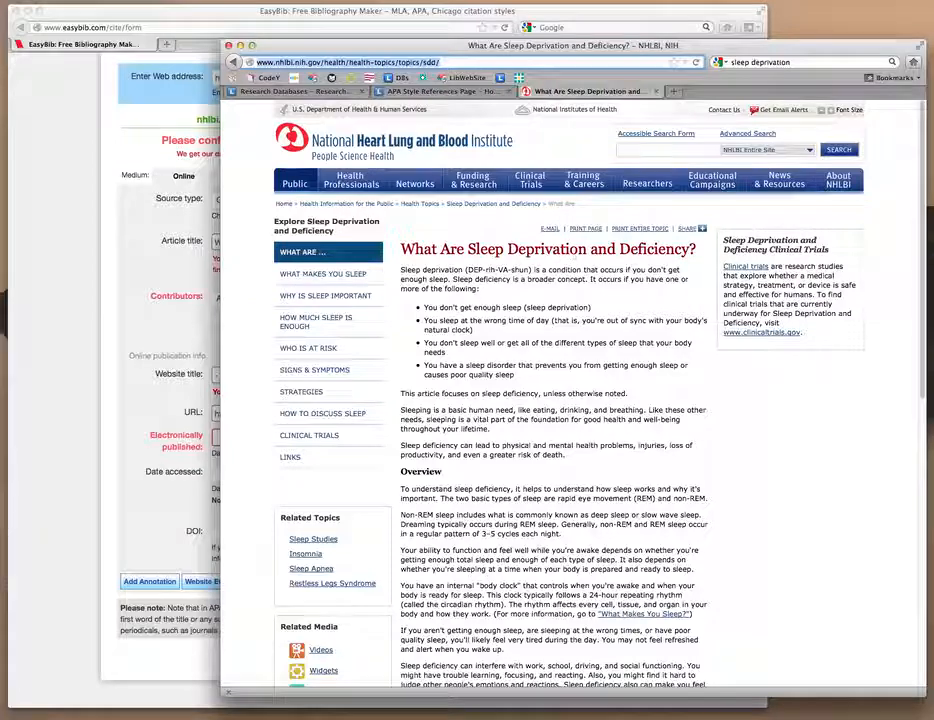
{"action": "left_click", "coordinate": [173, 310]}
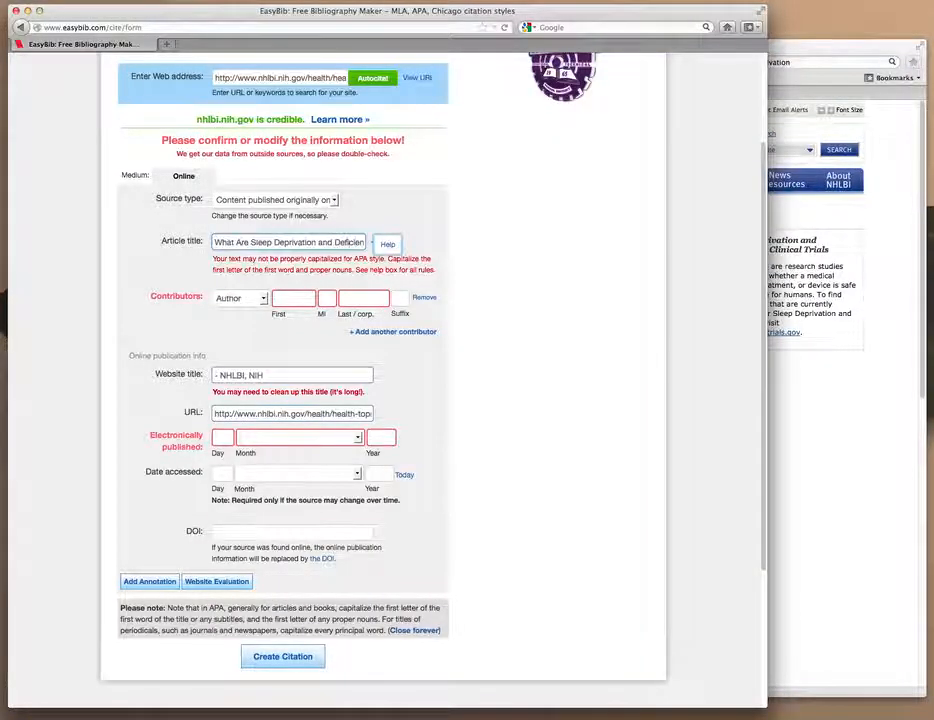
{"action": "left_click", "coordinate": [359, 242]}
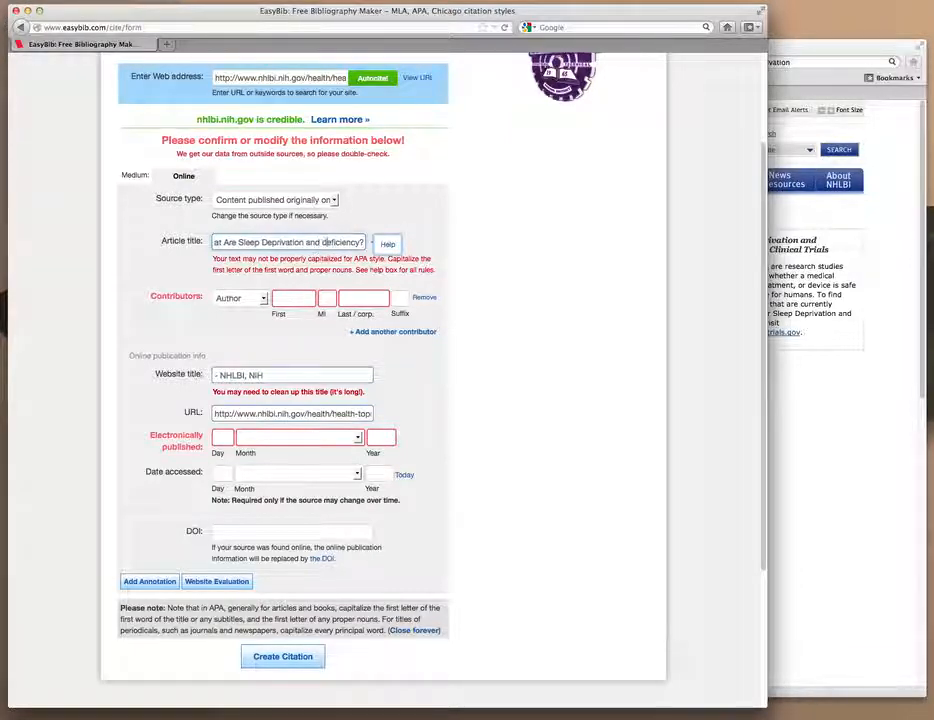
{"action": "type", "text": "d d"}
{"action": "left_click_drag", "start_coordinate": [240, 242], "coordinate": [225, 242]}
{"action": "type", "text": "s"}
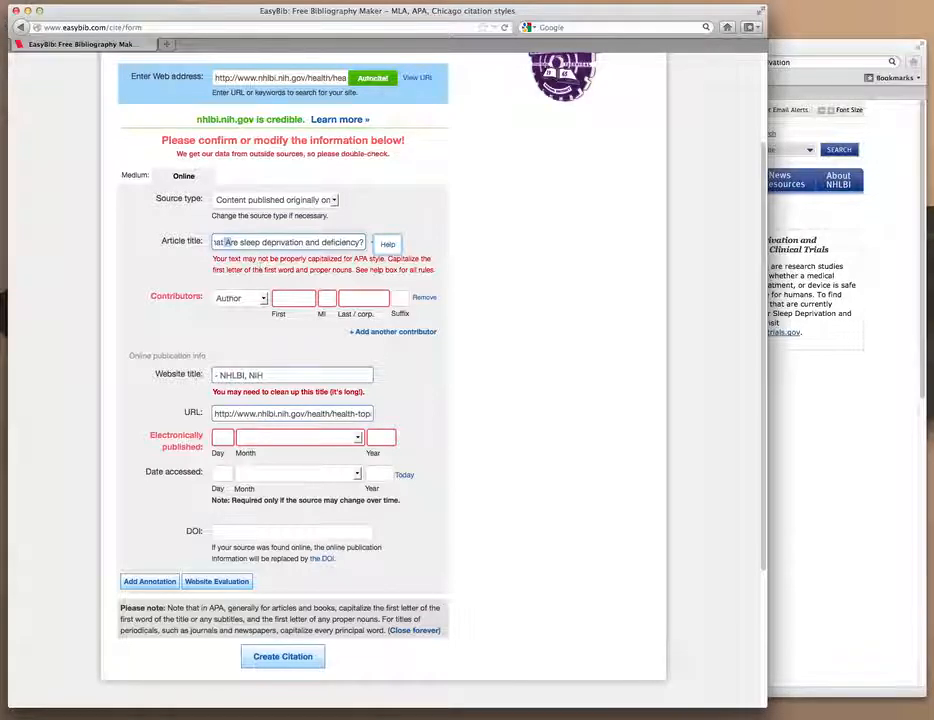
{"action": "type", "text": "a"}
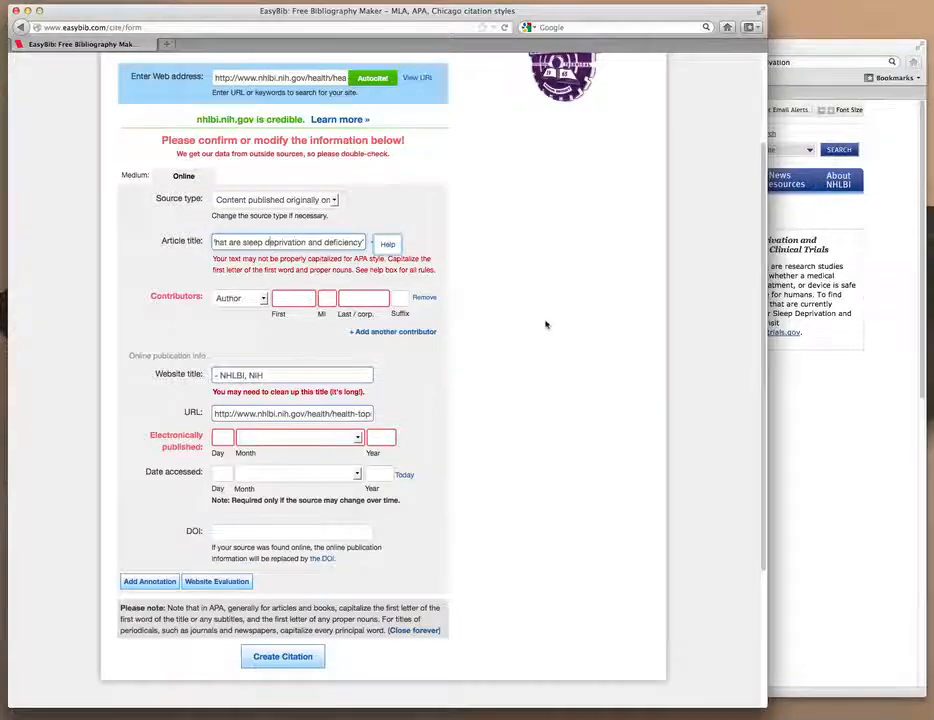
Read the NHLBI article's sections from "What Are Sleep Deprivation and Deficiency?" through "Why Is Sleep Important?" for an author credit
{"action": "left_click", "coordinate": [768, 411]}
{"action": "scroll", "coordinate": [536, 431], "scroll_direction": "down", "scroll_amount": 8}
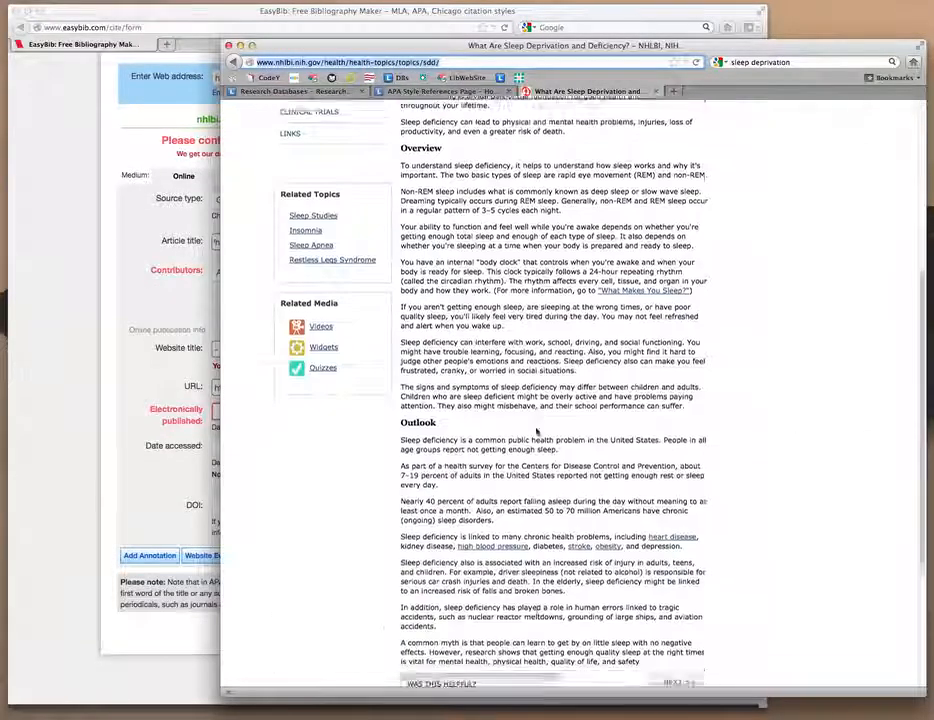
{"action": "scroll", "coordinate": [536, 431], "scroll_direction": "down", "scroll_amount": 3}
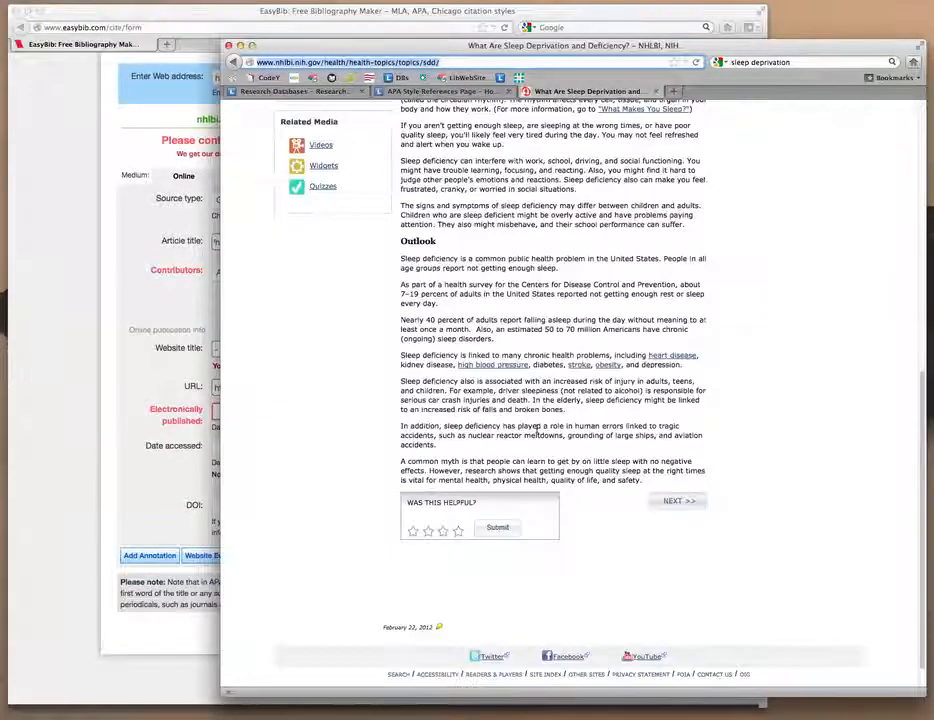
{"action": "left_click", "coordinate": [676, 502]}
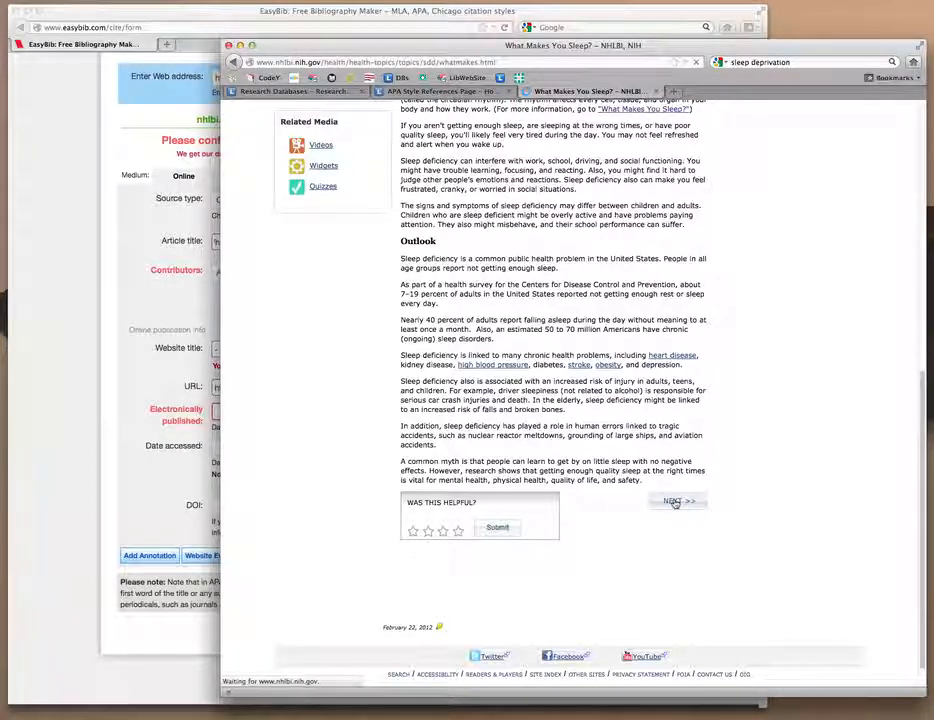
{"action": "scroll", "coordinate": [675, 503], "scroll_direction": "down", "scroll_amount": 5}
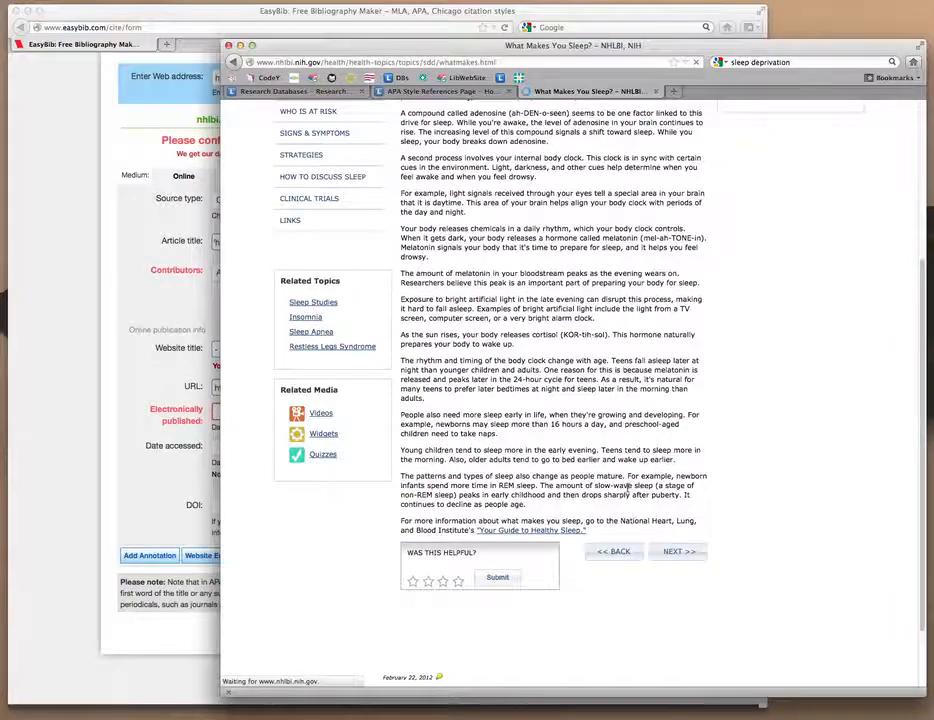
{"action": "left_click", "coordinate": [672, 512]}
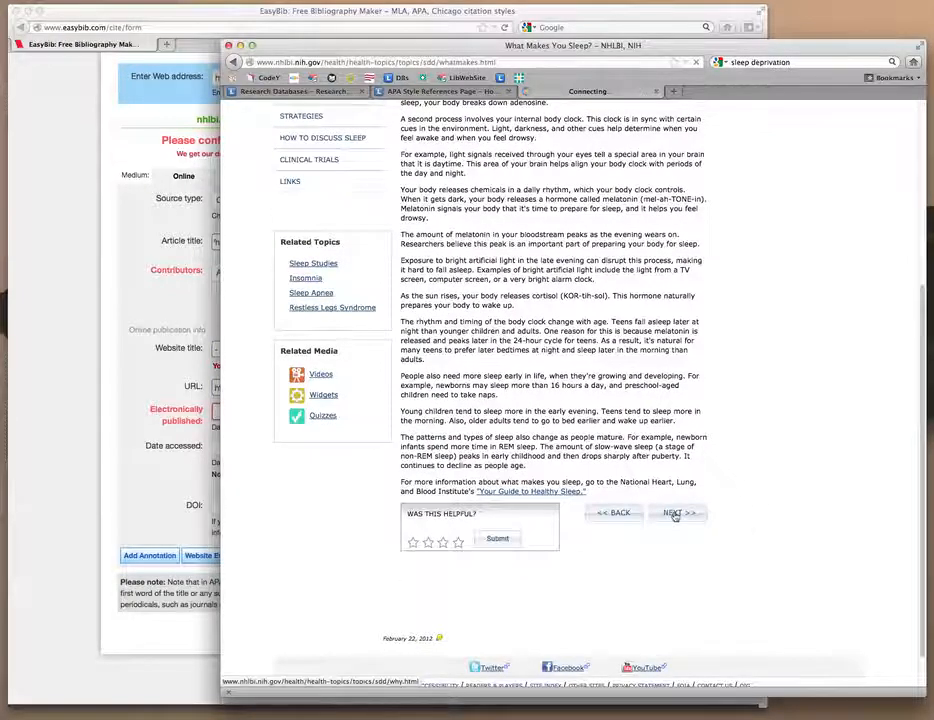
{"action": "scroll", "coordinate": [675, 512], "scroll_direction": "down", "scroll_amount": 8}
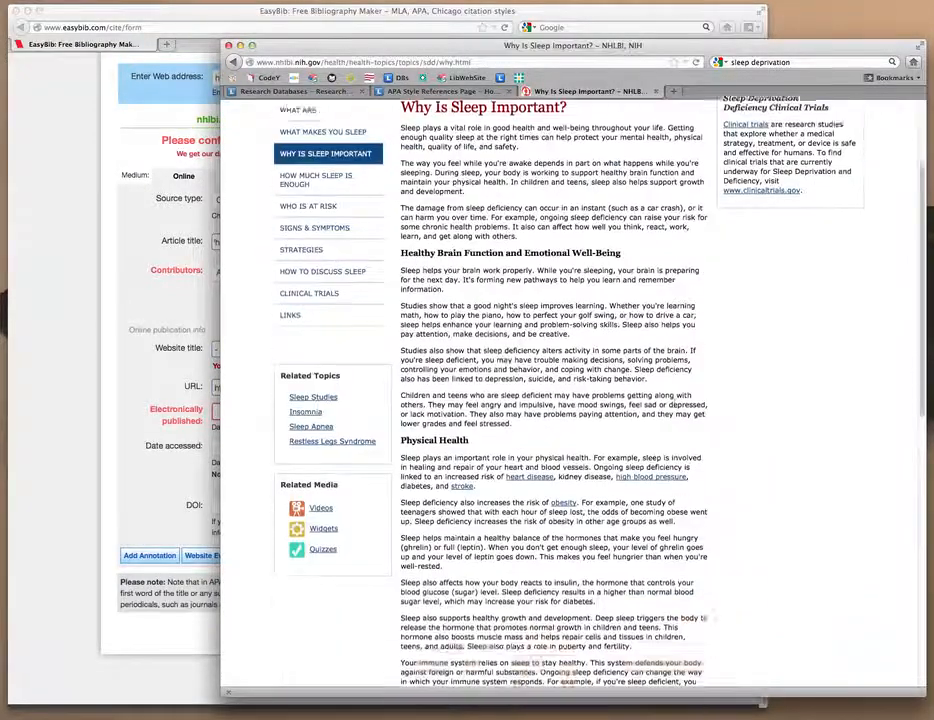
{"action": "scroll", "coordinate": [675, 512], "scroll_direction": "down", "scroll_amount": 5}
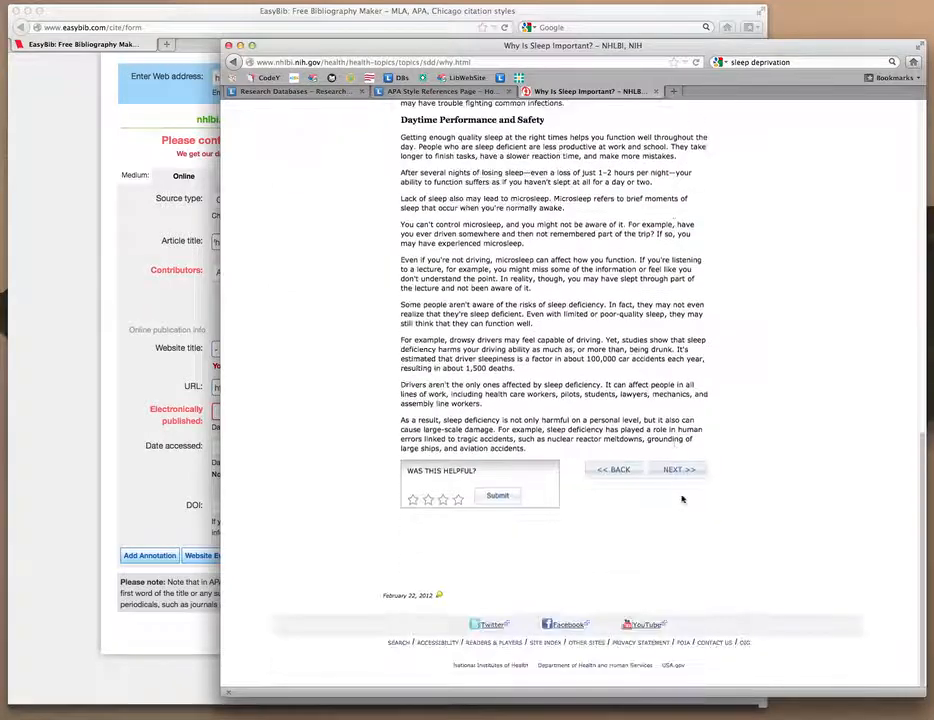
Continue looking for an author credit in the sections from "How Much Sleep Is Enough?" through "Strategies for Getting Enough Sleep"
{"action": "left_click", "coordinate": [682, 476]}
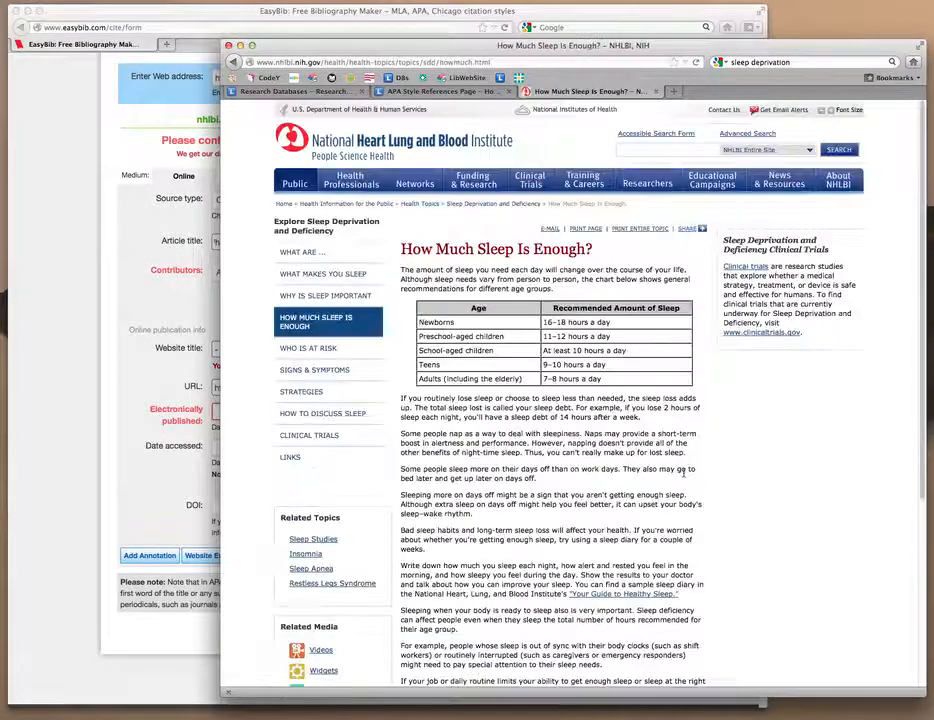
{"action": "scroll", "coordinate": [684, 477], "scroll_direction": "down", "scroll_amount": 10}
{"action": "left_click", "coordinate": [682, 470]}
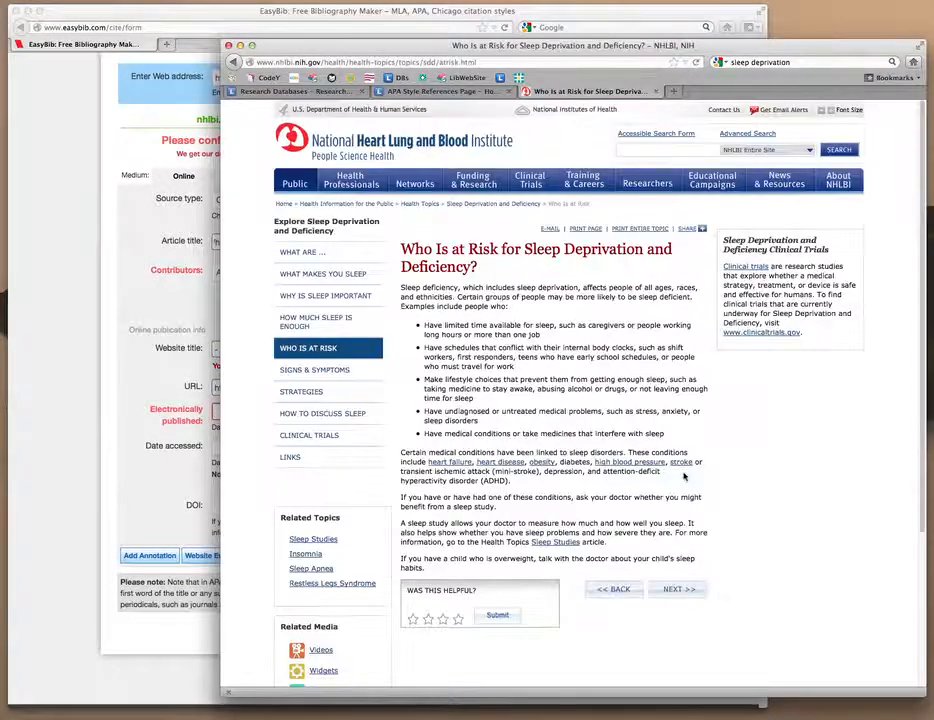
{"action": "scroll", "coordinate": [553, 608], "scroll_direction": "down", "scroll_amount": 5}
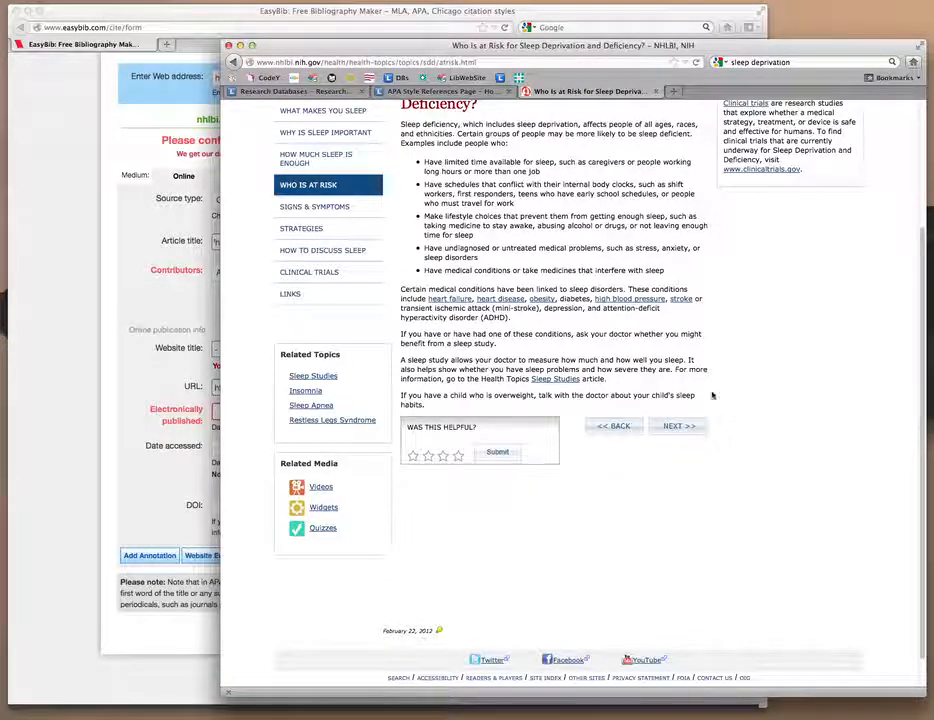
{"action": "left_click", "coordinate": [677, 427]}
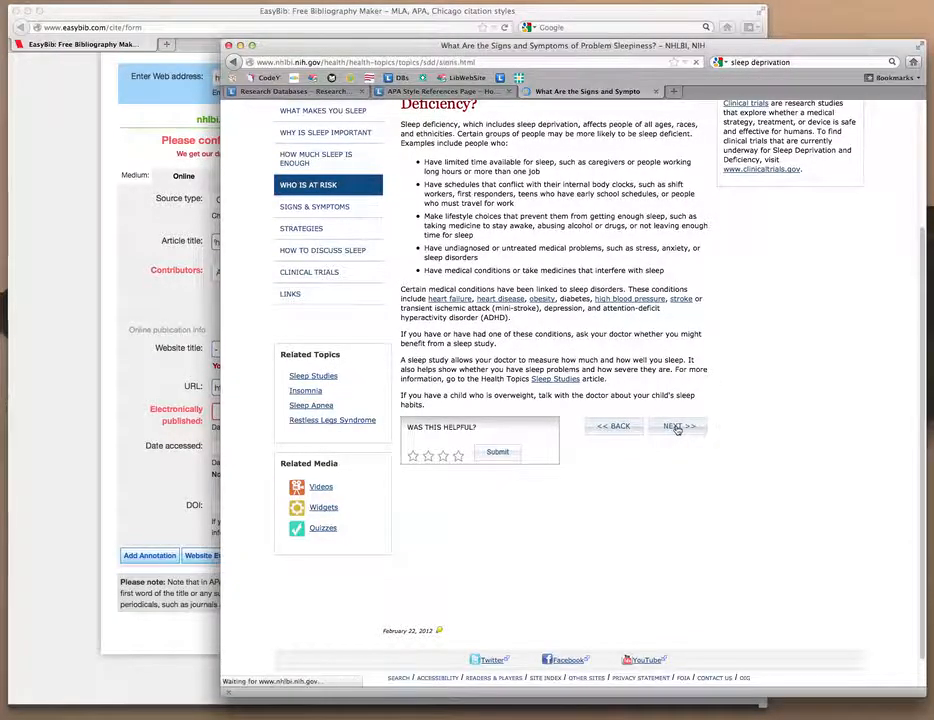
{"action": "scroll", "coordinate": [677, 431], "scroll_direction": "down", "scroll_amount": 5}
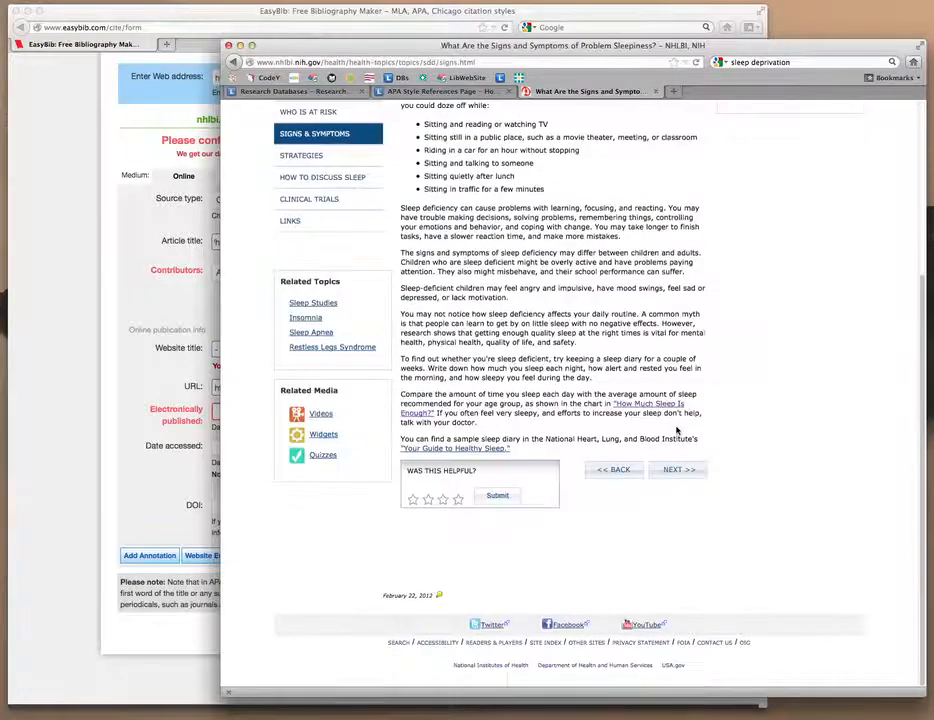
{"action": "left_click", "coordinate": [677, 469]}
{"action": "scroll", "coordinate": [677, 476], "scroll_direction": "down", "scroll_amount": 1}
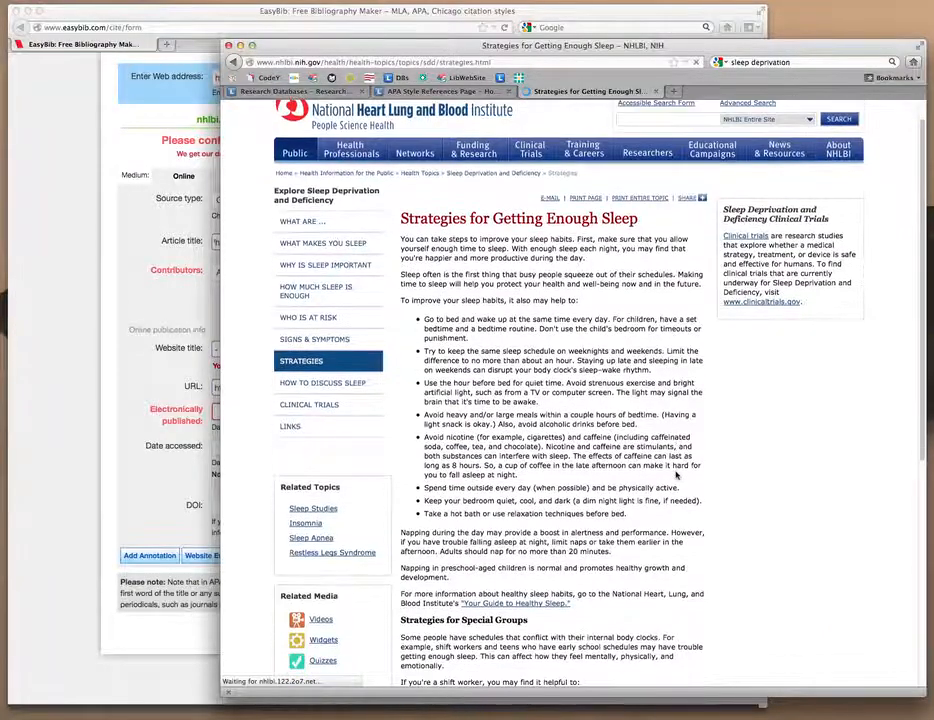
{"action": "scroll", "coordinate": [676, 476], "scroll_direction": "down", "scroll_amount": 6}
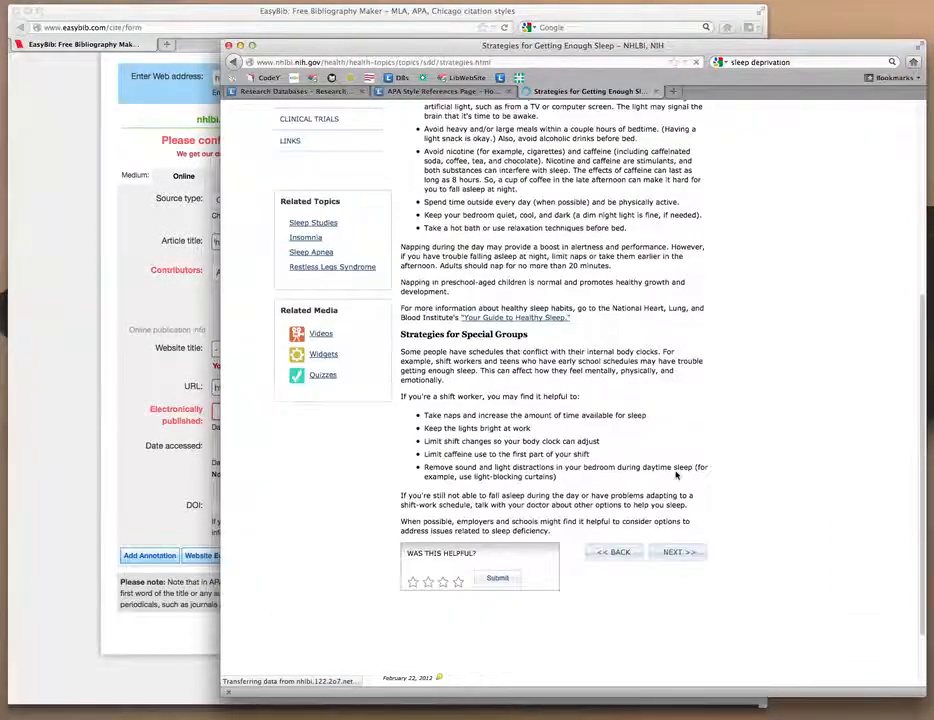
Open the article's Links section and examine it for authorship information
{"action": "scroll", "coordinate": [676, 476], "scroll_direction": "up", "scroll_amount": 3}
{"action": "left_click", "coordinate": [290, 284]}
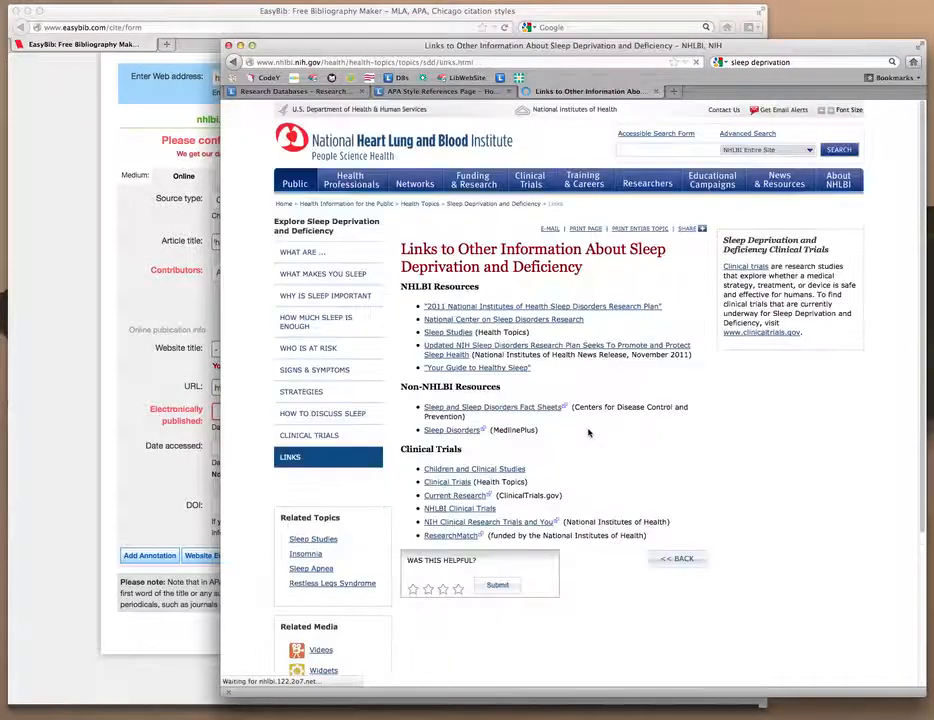
{"action": "scroll", "coordinate": [589, 432], "scroll_direction": "down", "scroll_amount": 2}
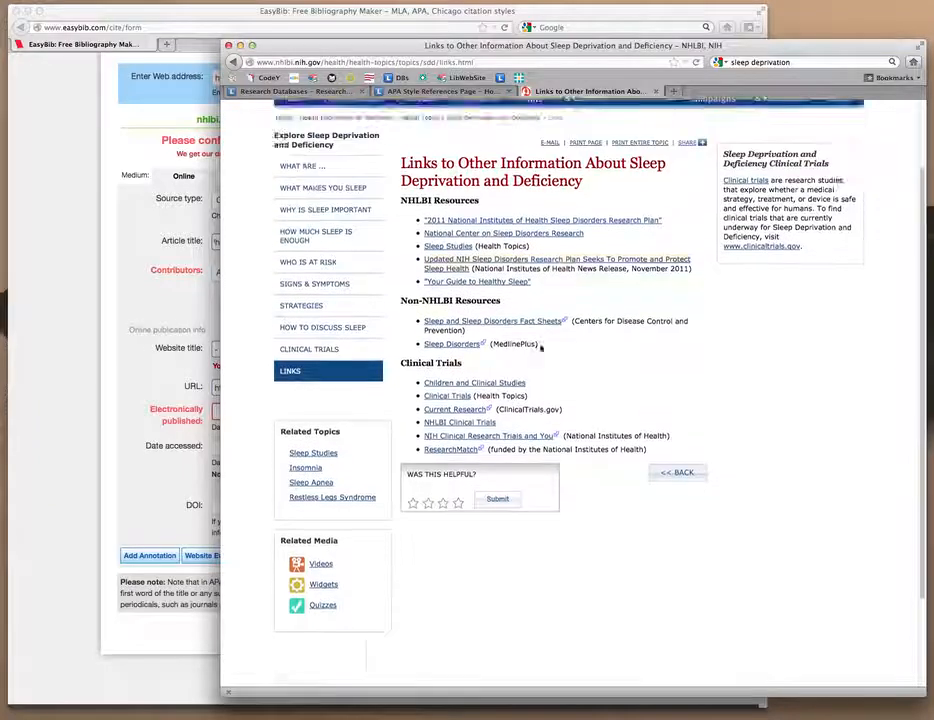
{"action": "scroll", "coordinate": [540, 346], "scroll_direction": "up", "scroll_amount": 2}
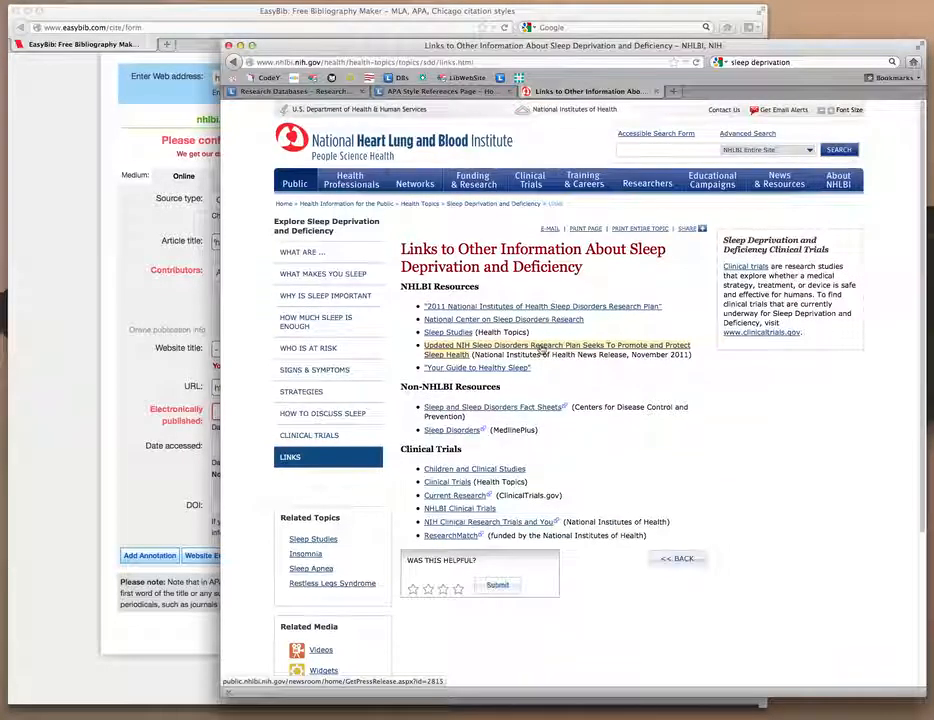
Check the organization's name in the NHLBI page header and set the citation's website title to "National Heart Lung and Blood Institute"
{"action": "left_click", "coordinate": [194, 304]}
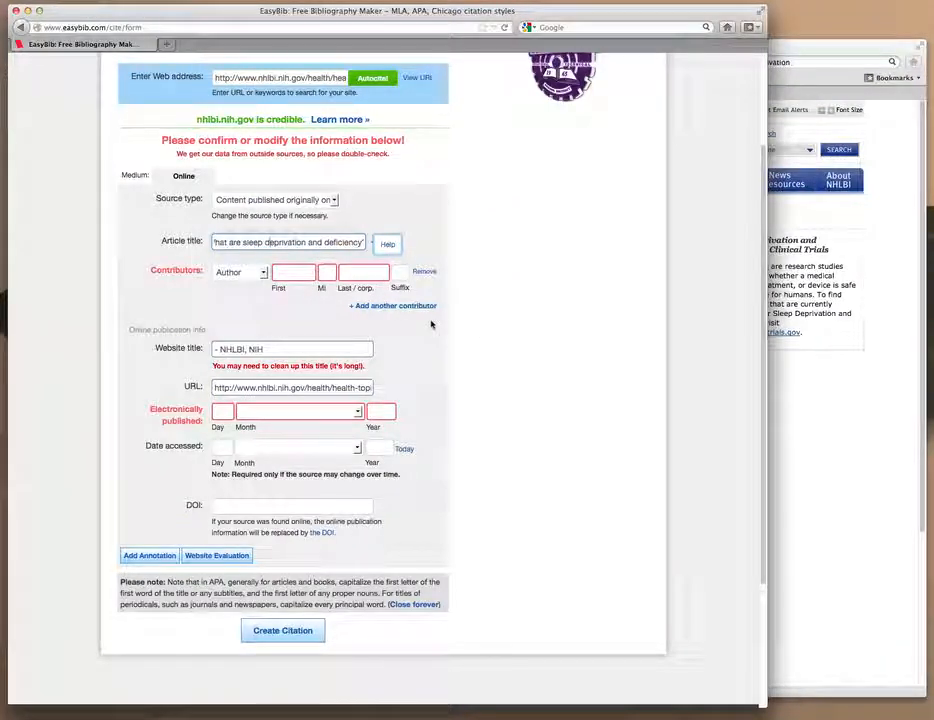
{"action": "scroll", "coordinate": [431, 323], "scroll_direction": "down", "scroll_amount": 2}
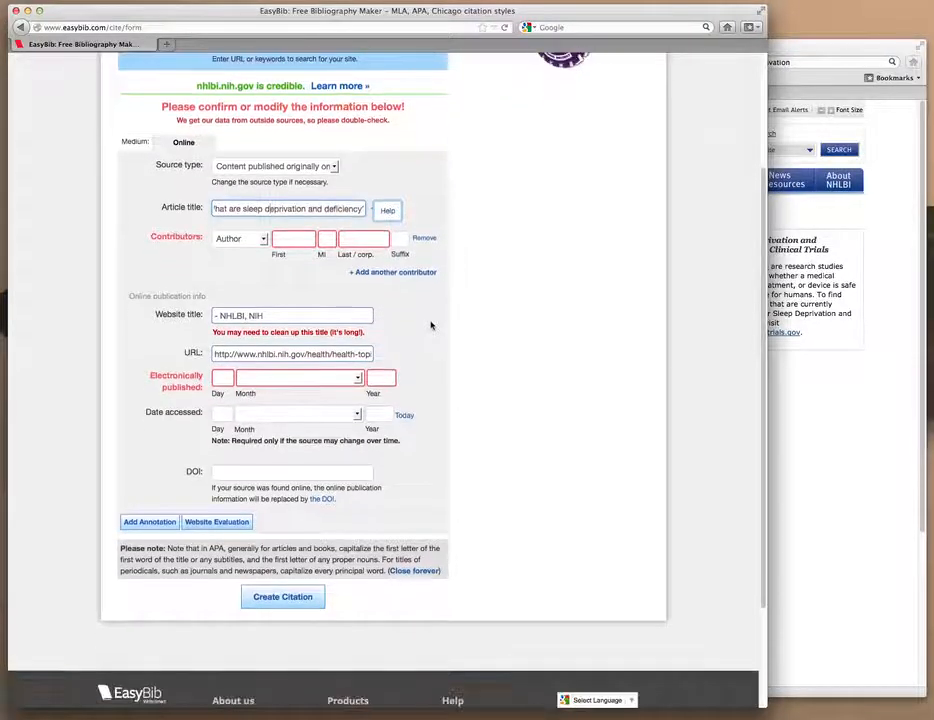
{"action": "left_click", "coordinate": [219, 309]}
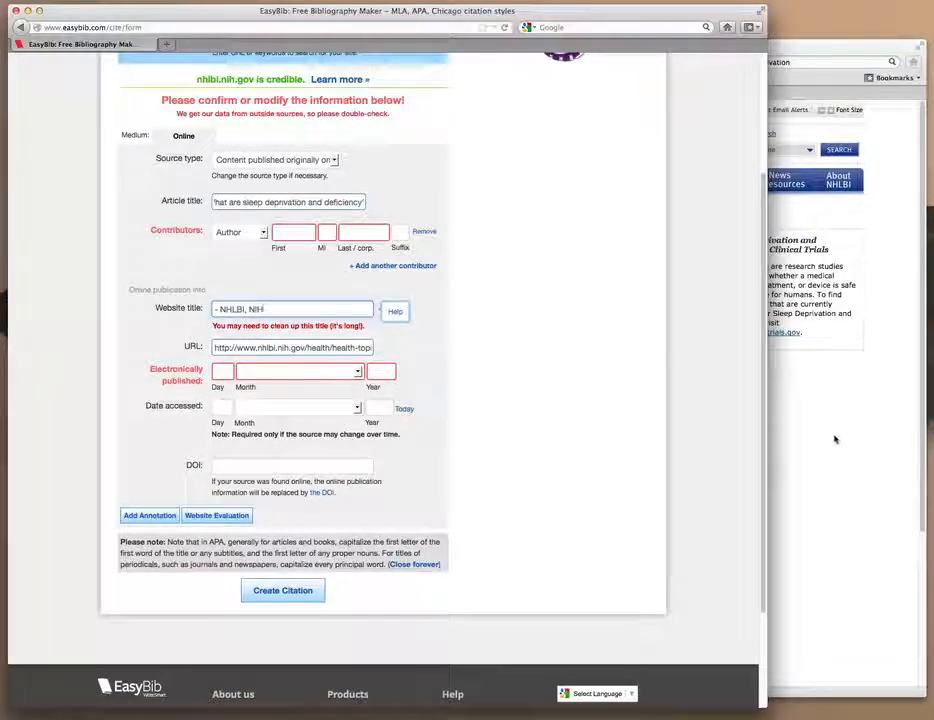
{"action": "left_click", "coordinate": [805, 446]}
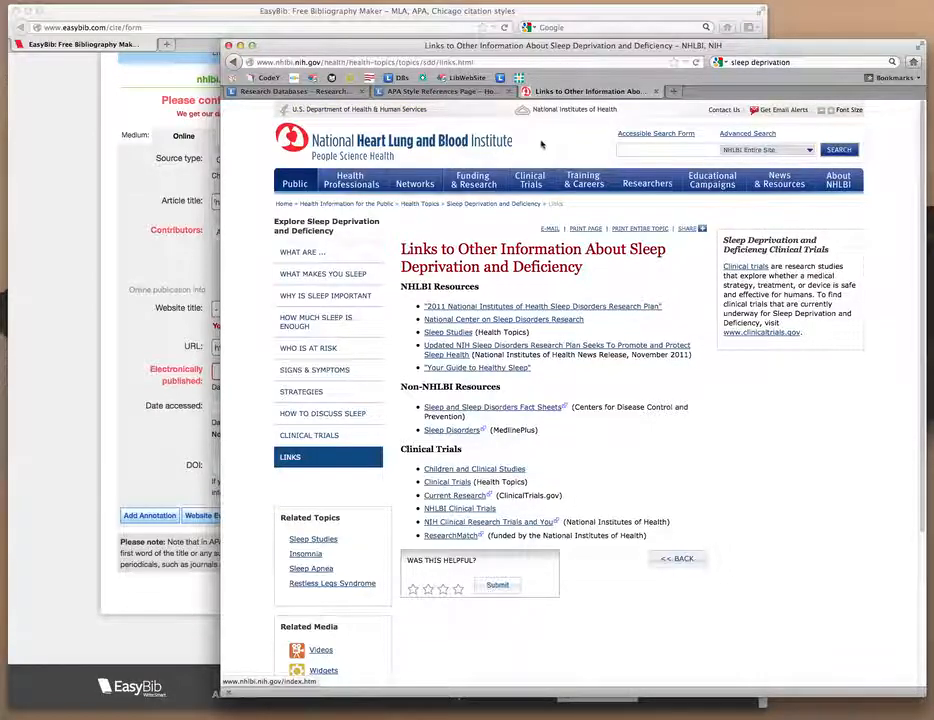
{"action": "left_click", "coordinate": [158, 444]}
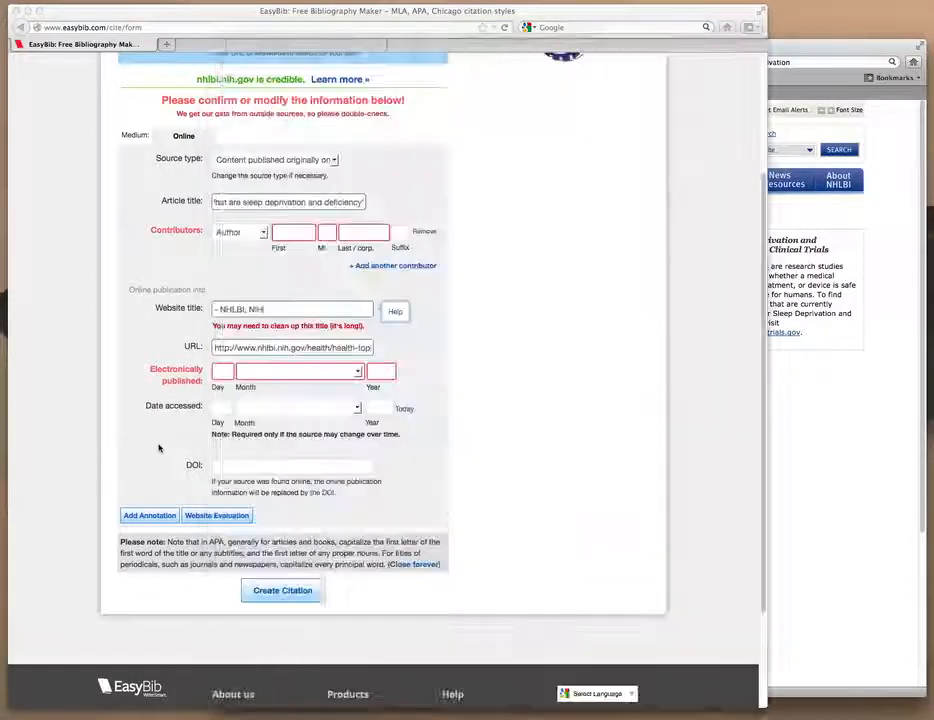
{"action": "left_click_drag", "start_coordinate": [271, 311], "coordinate": [173, 314]}
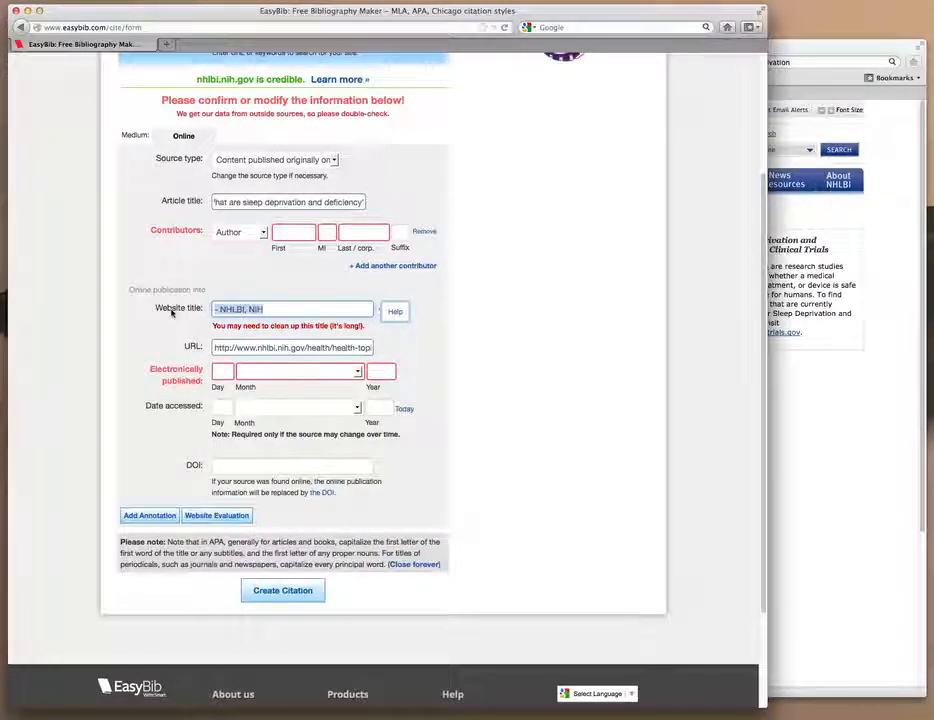
{"action": "type", "text": "National"}
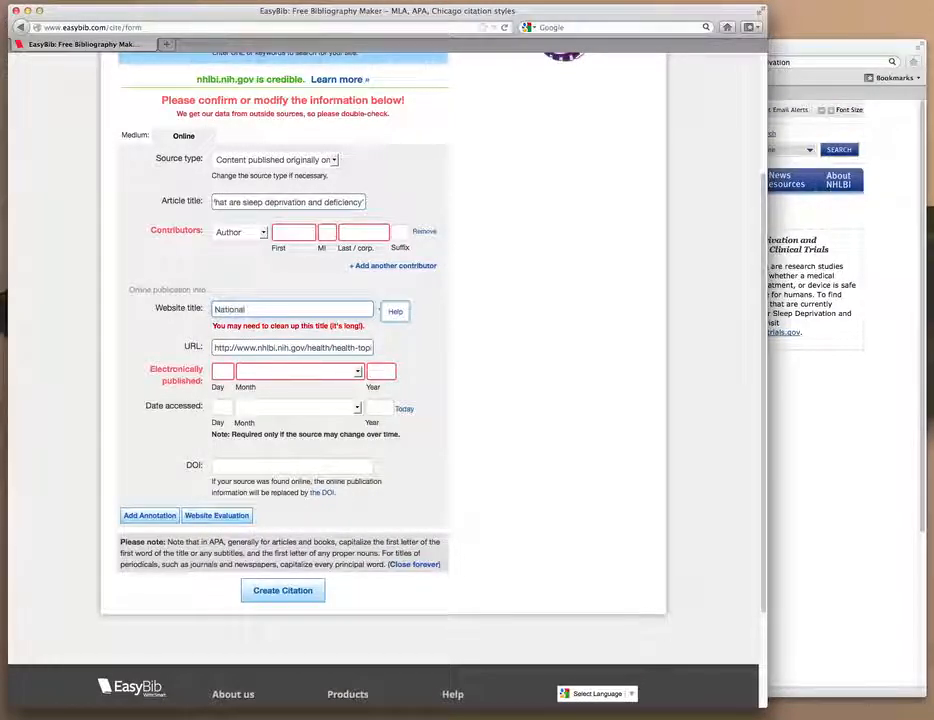
{"action": "type", "text": " Heart and"}
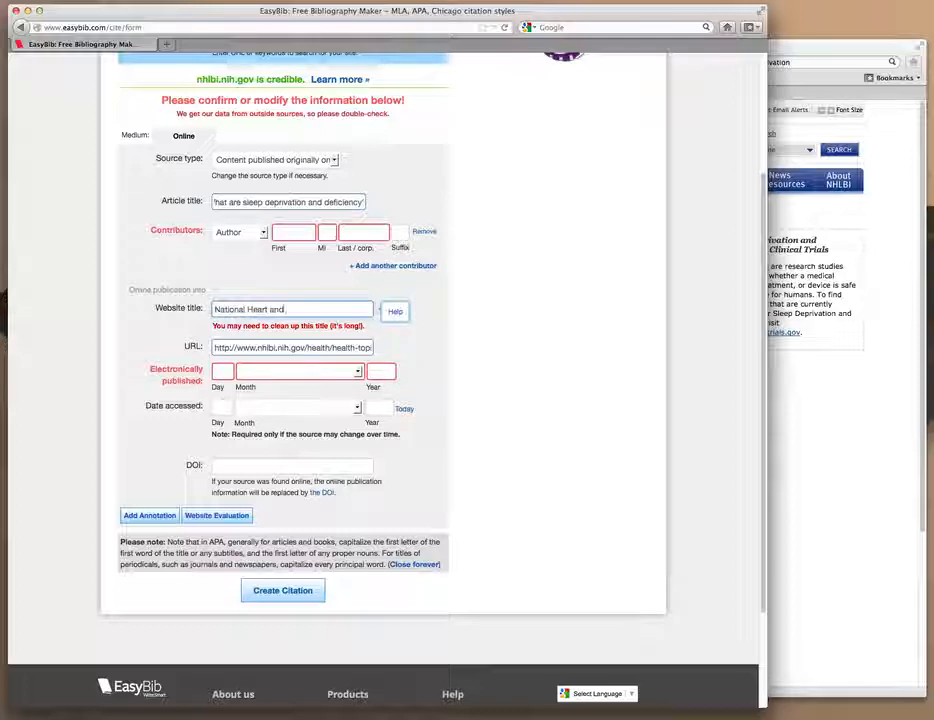
{"action": "left_click", "coordinate": [787, 53]}
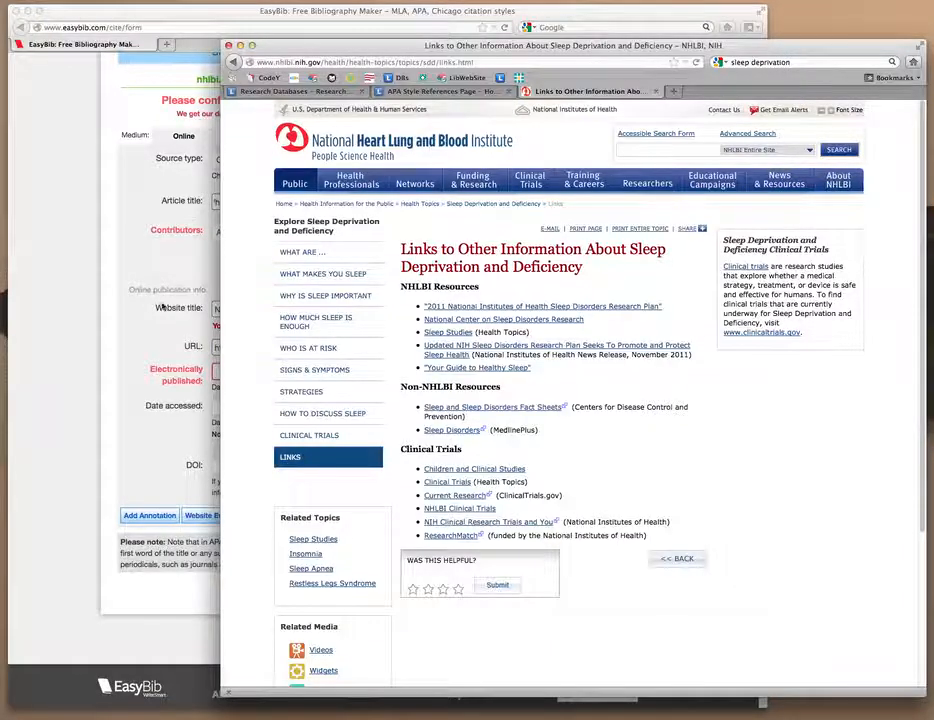
{"action": "left_click", "coordinate": [121, 222]}
{"action": "double_click", "coordinate": [270, 309]}
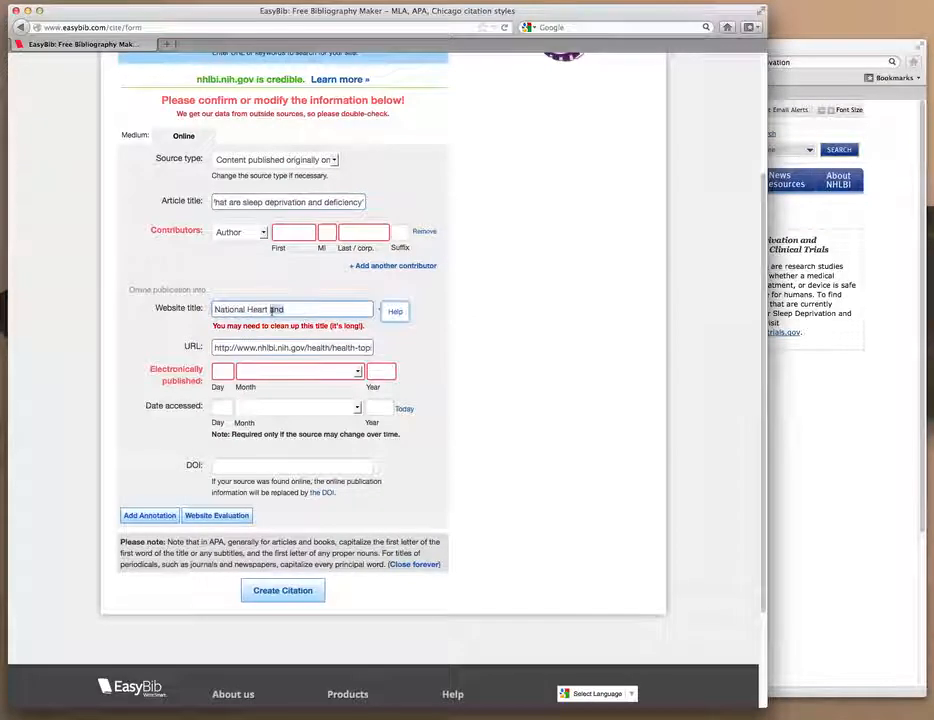
{"action": "type", "text": "Lung and "}
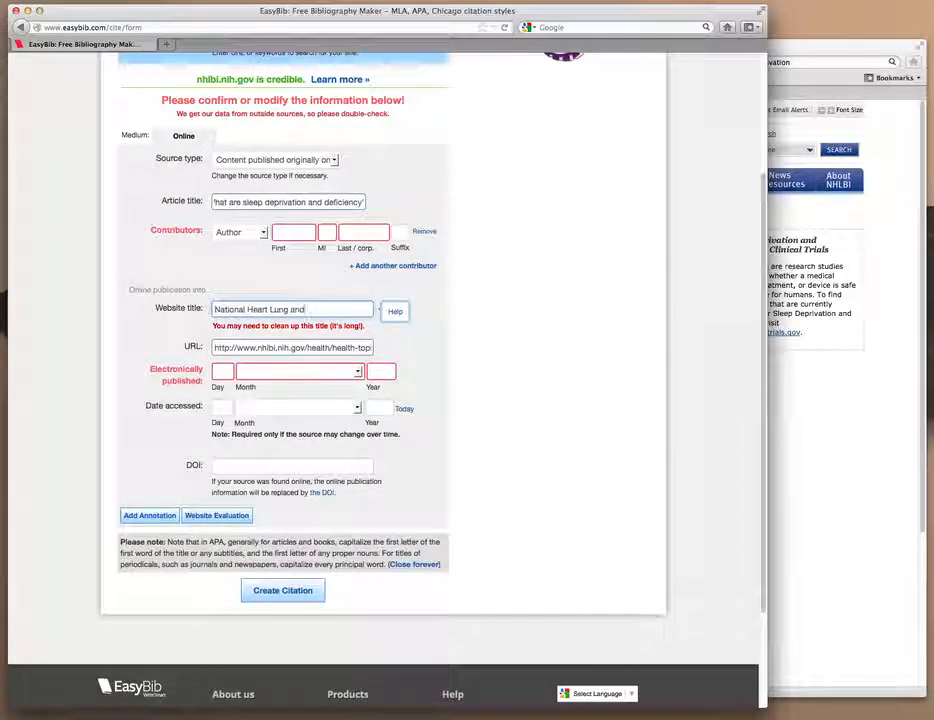
{"action": "type", "text": "Bl"}
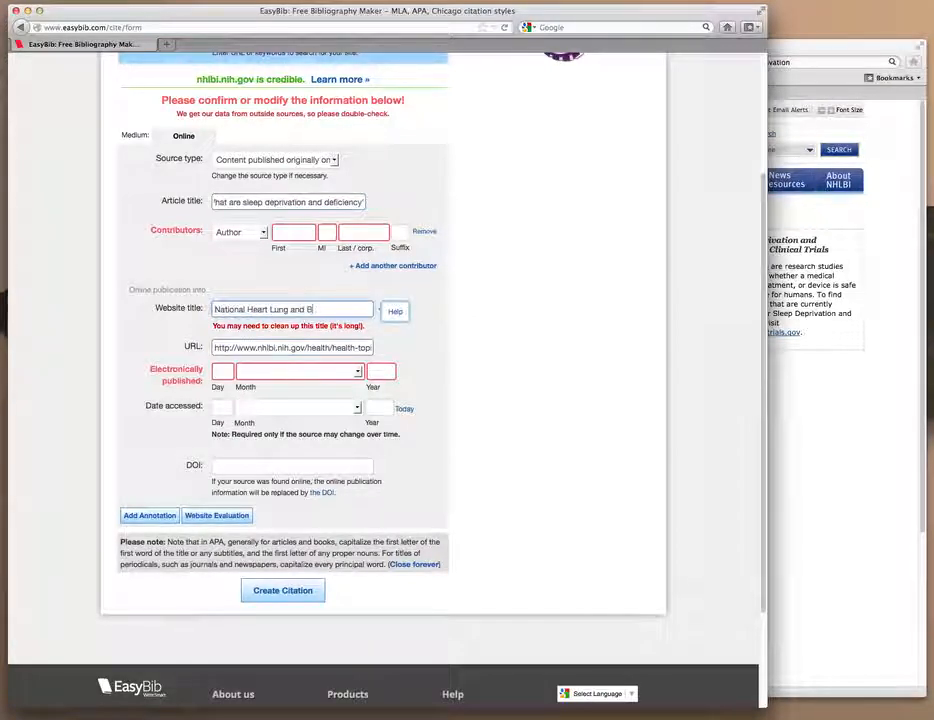
{"action": "type", "text": "ood "}
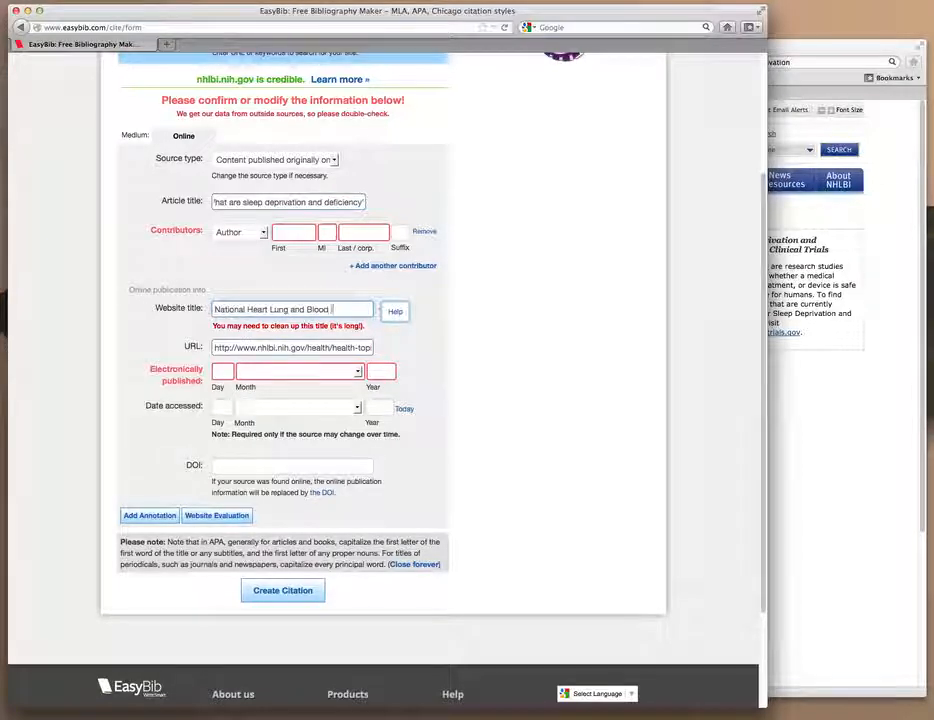
{"action": "type", "text": "Institute"}
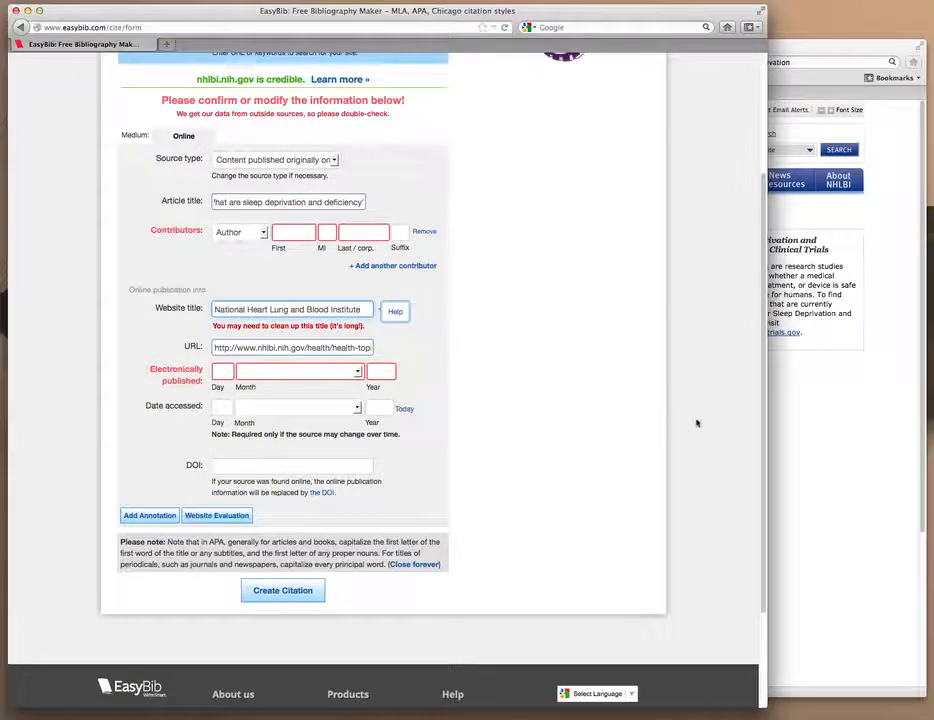
{"action": "left_click", "coordinate": [822, 447]}
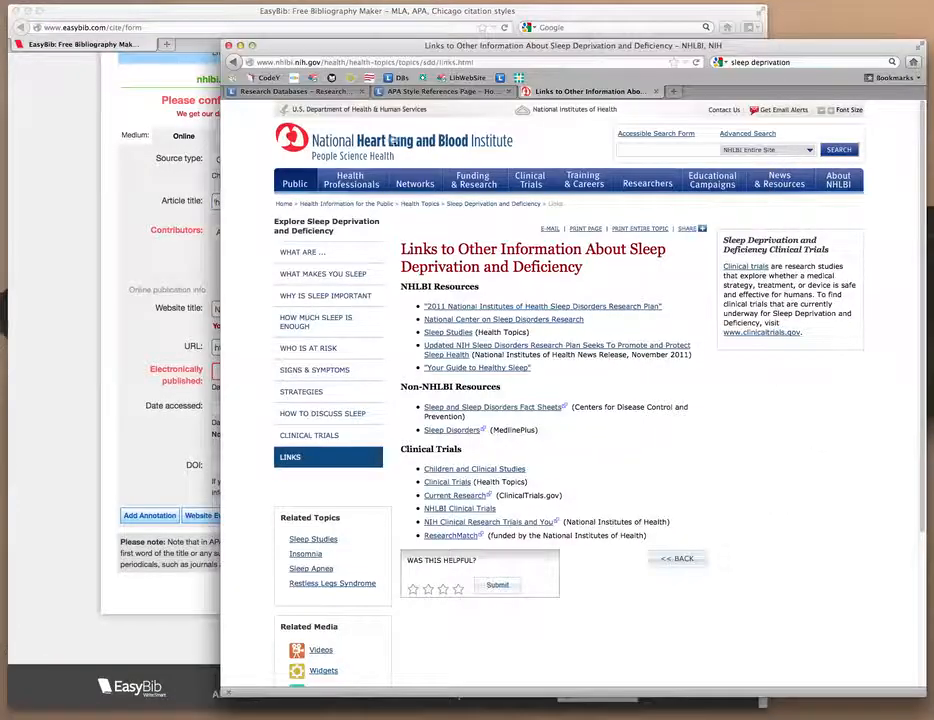
{"action": "left_click", "coordinate": [152, 337]}
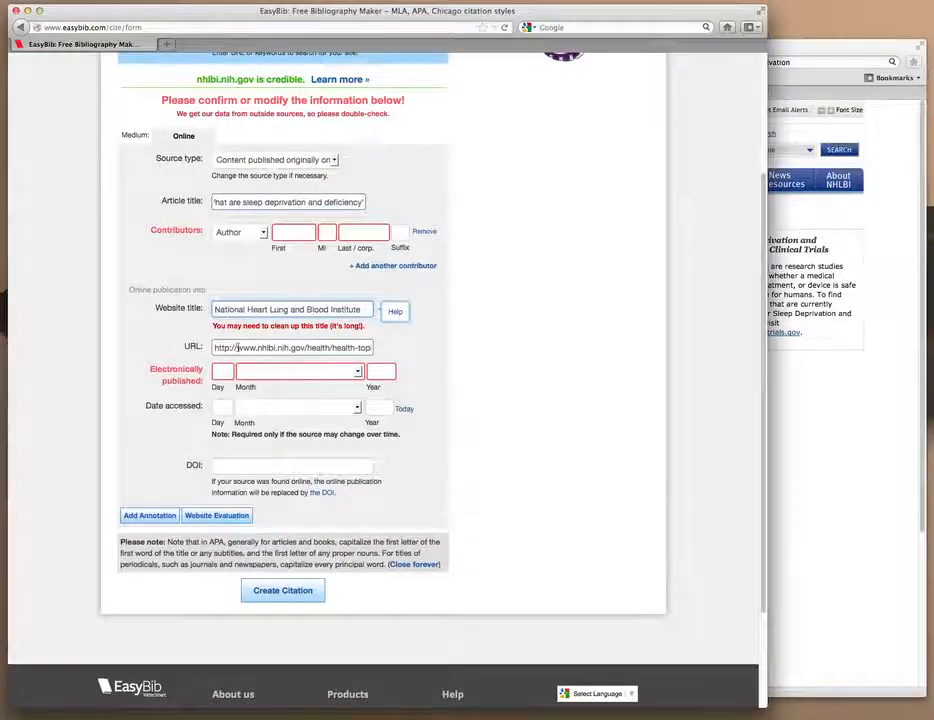
Check the date at the foot of the NHLBI page and set the citation's electronic publication date to 22 February 2012
{"action": "left_click", "coordinate": [218, 374]}
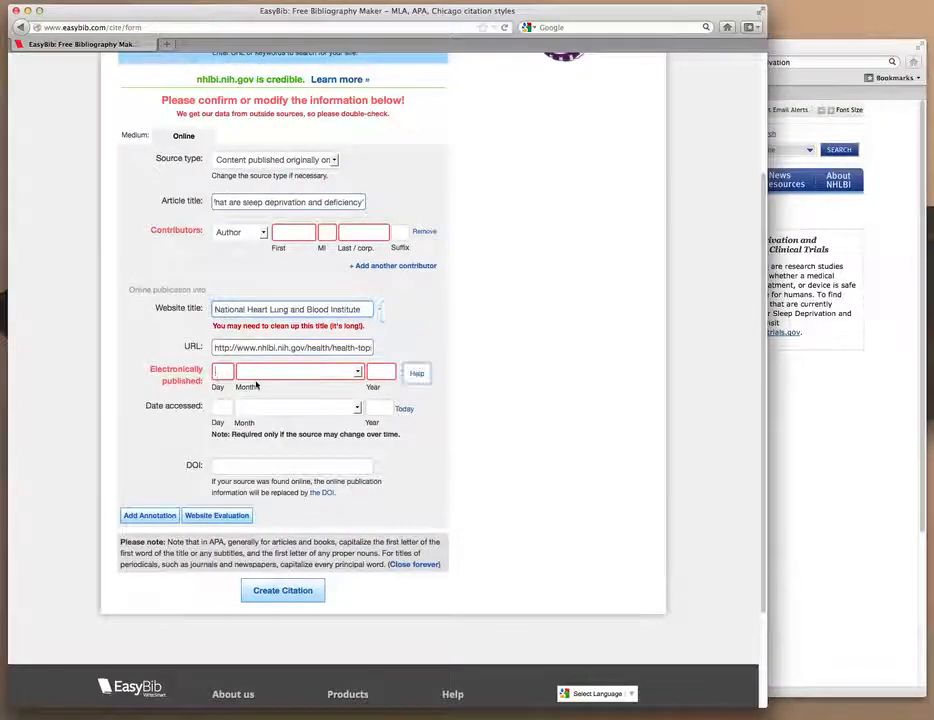
{"action": "left_click", "coordinate": [823, 486]}
{"action": "scroll", "coordinate": [588, 511], "scroll_direction": "down", "scroll_amount": 5}
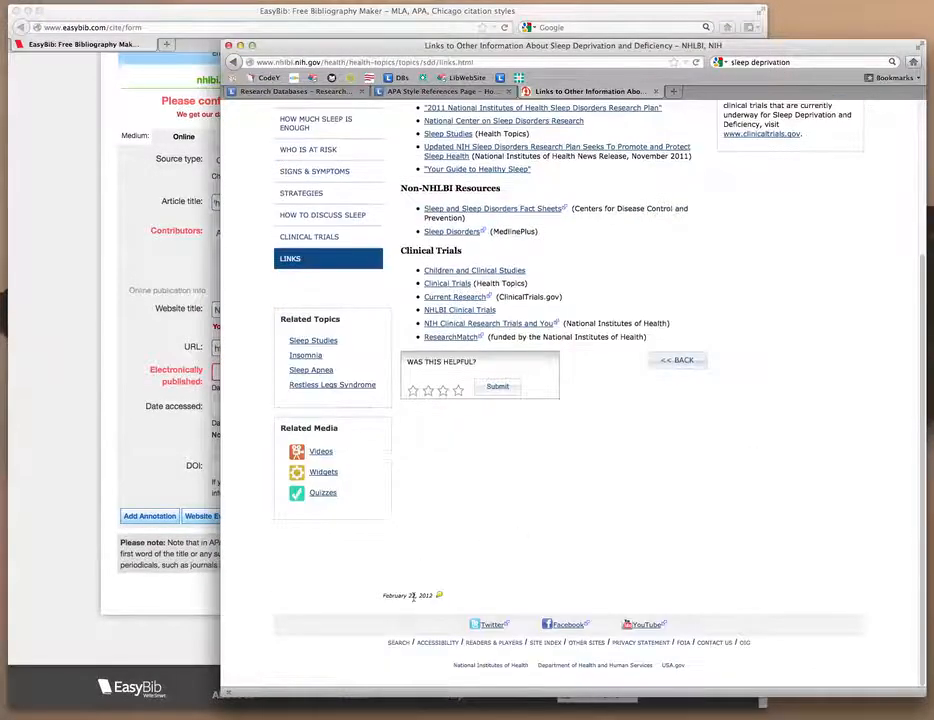
{"action": "left_click", "coordinate": [178, 347]}
{"action": "type", "text": "22"}
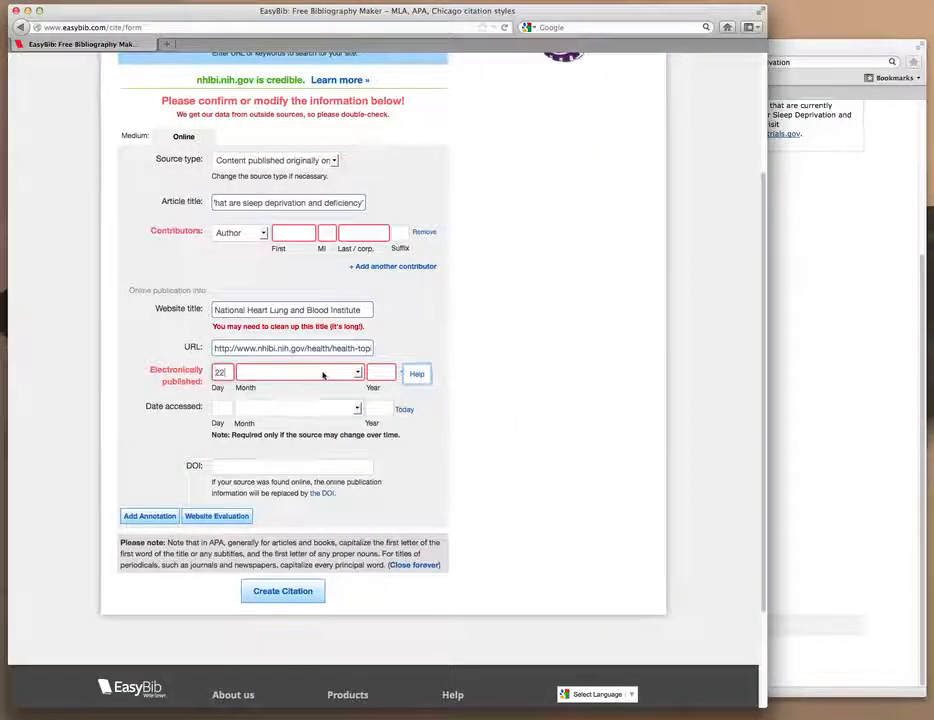
{"action": "left_click", "coordinate": [358, 372]}
{"action": "left_click", "coordinate": [339, 409]}
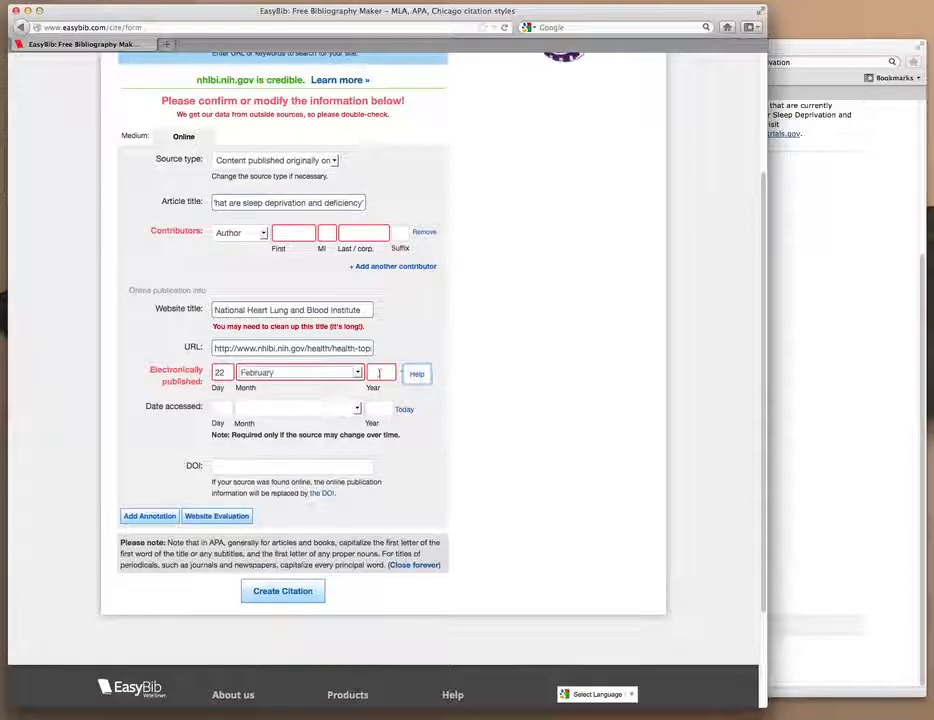
{"action": "left_click", "coordinate": [382, 373]}
{"action": "type", "text": "2011"}
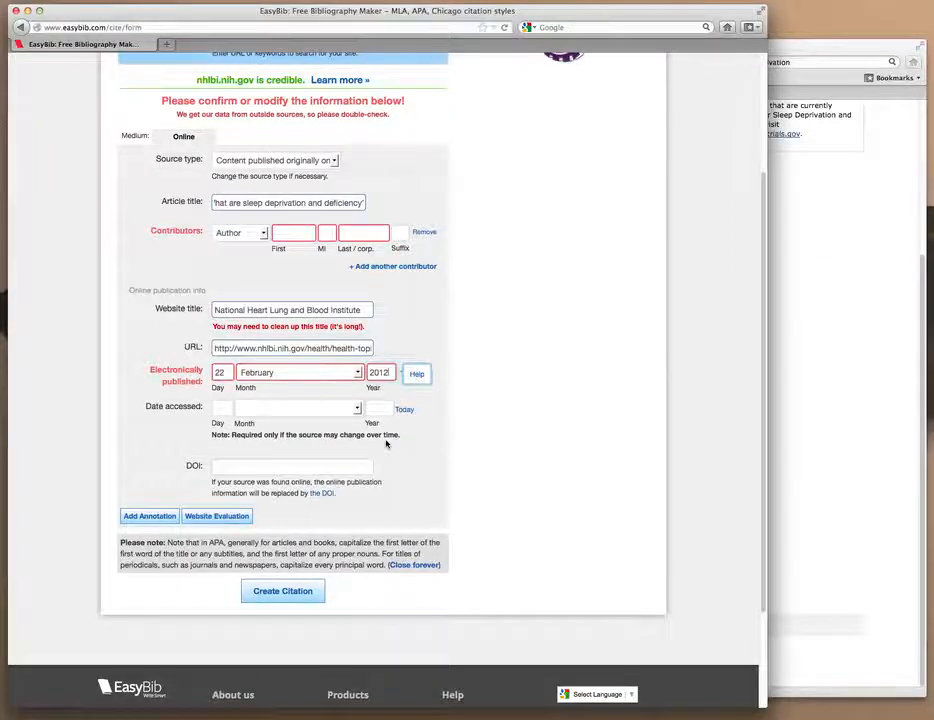
Look over the NHLBI page again and set the citation's access date to today, 3 January 2013
{"action": "left_click", "coordinate": [876, 439]}
{"action": "scroll", "coordinate": [769, 475], "scroll_direction": "up", "scroll_amount": 4}
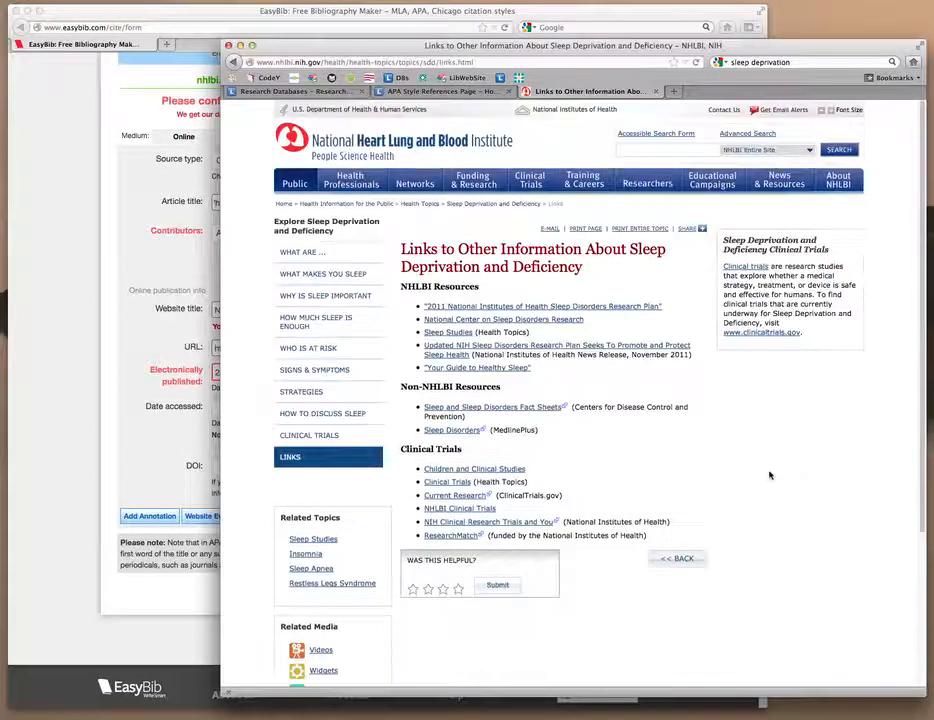
{"action": "left_click", "coordinate": [157, 430]}
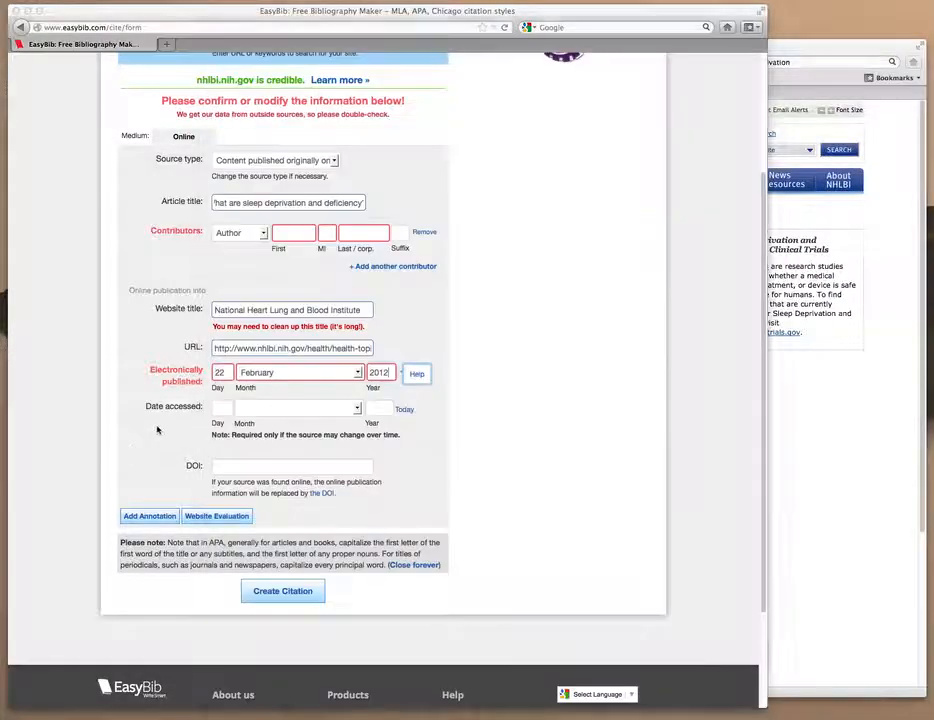
{"action": "left_click", "coordinate": [403, 409]}
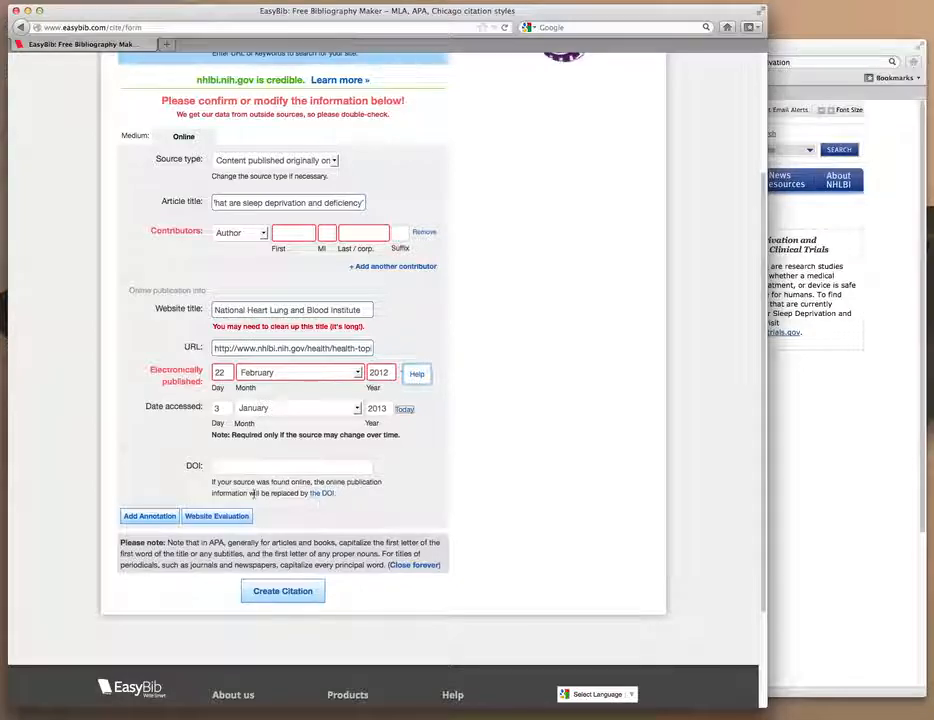
Read the explanation of what a DOI is, leave the DOI empty and create the website citation
{"action": "left_click", "coordinate": [327, 493]}
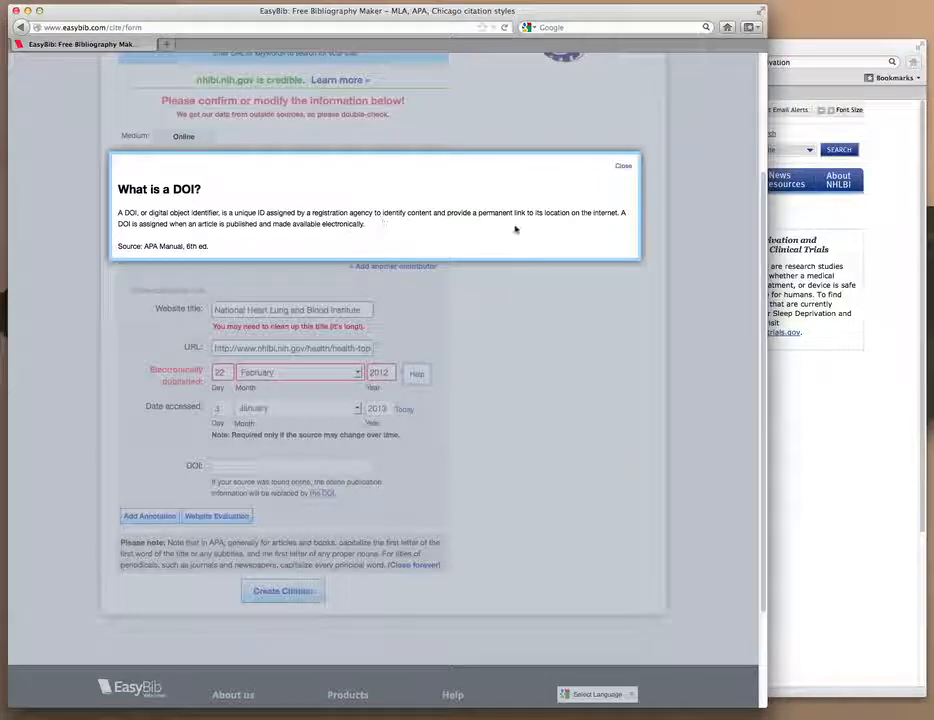
{"action": "left_click", "coordinate": [621, 166]}
{"action": "scroll", "coordinate": [525, 372], "scroll_direction": "down", "scroll_amount": 3}
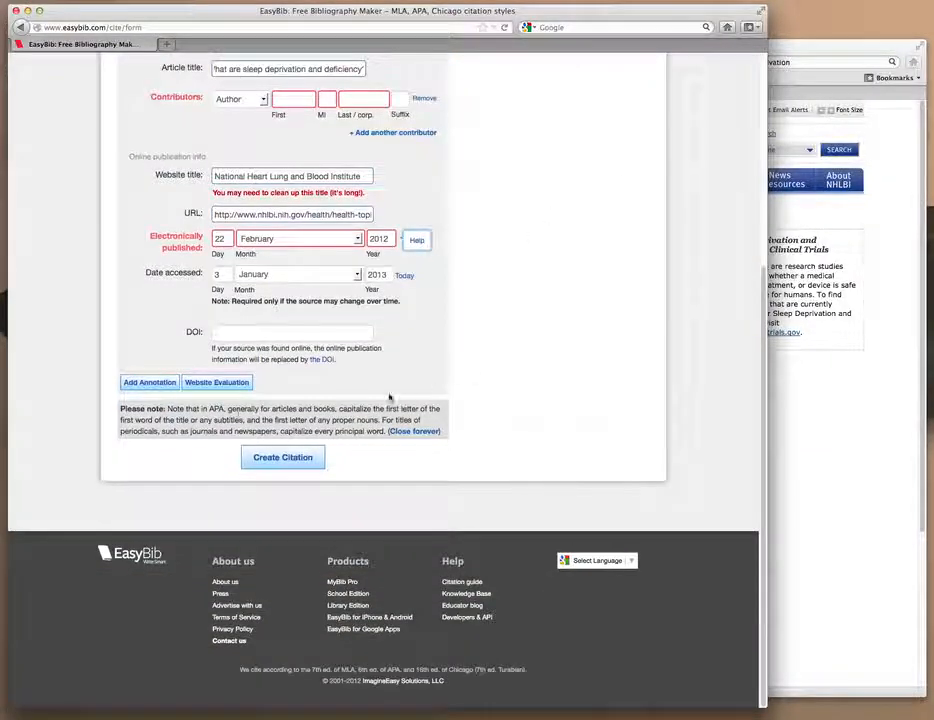
{"action": "left_click", "coordinate": [292, 463]}
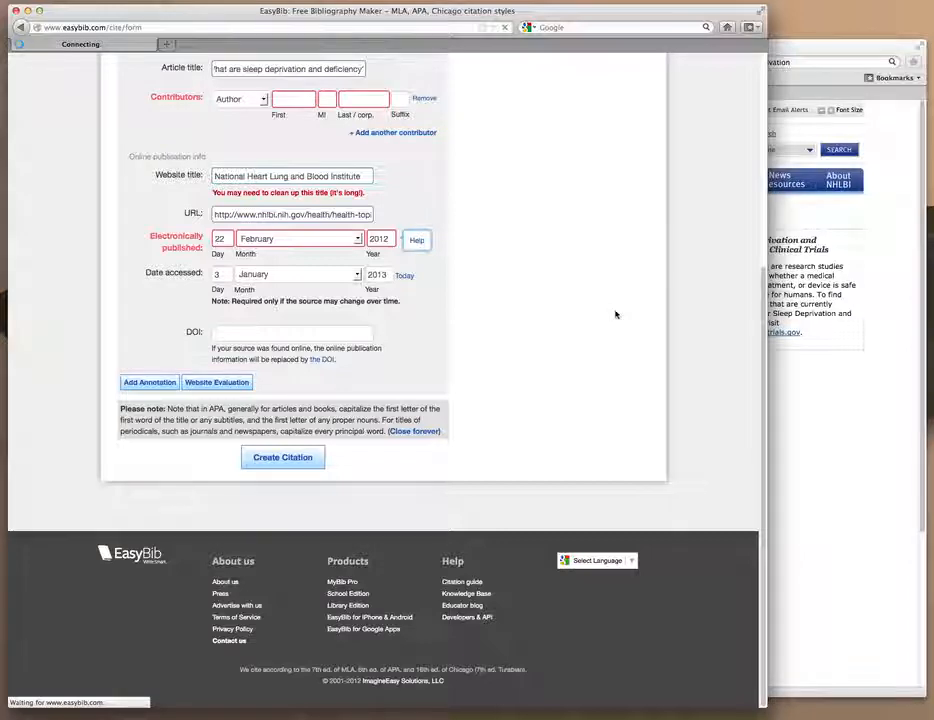
{"action": "scroll", "coordinate": [615, 314], "scroll_direction": "up", "scroll_amount": 5}
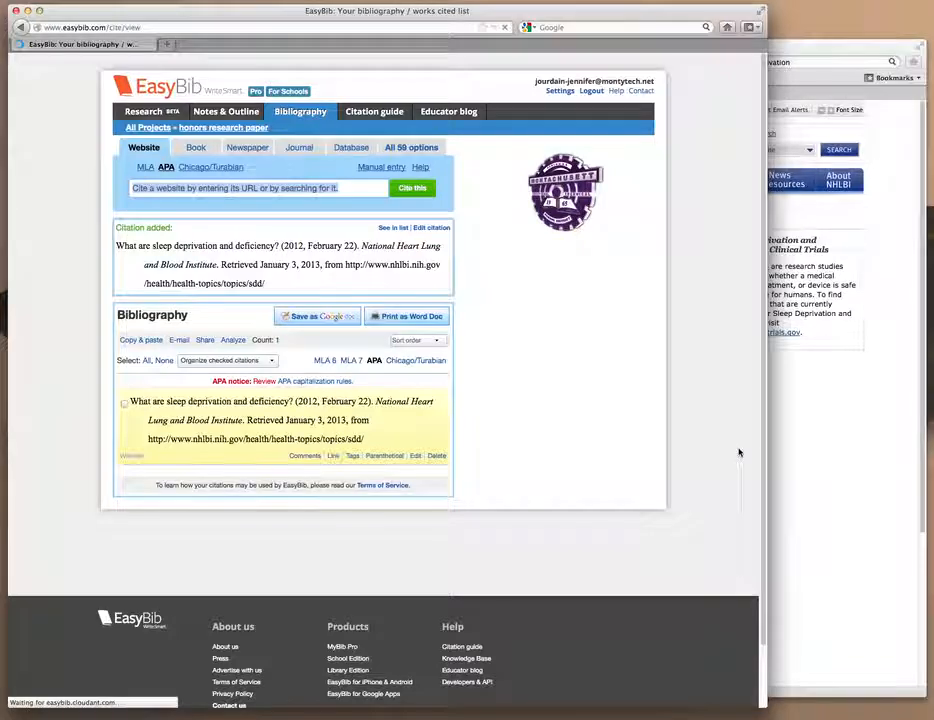
Return to the library's Research Databases page and open Science Reference Center from the Science and Health section
{"action": "left_click", "coordinate": [845, 444]}
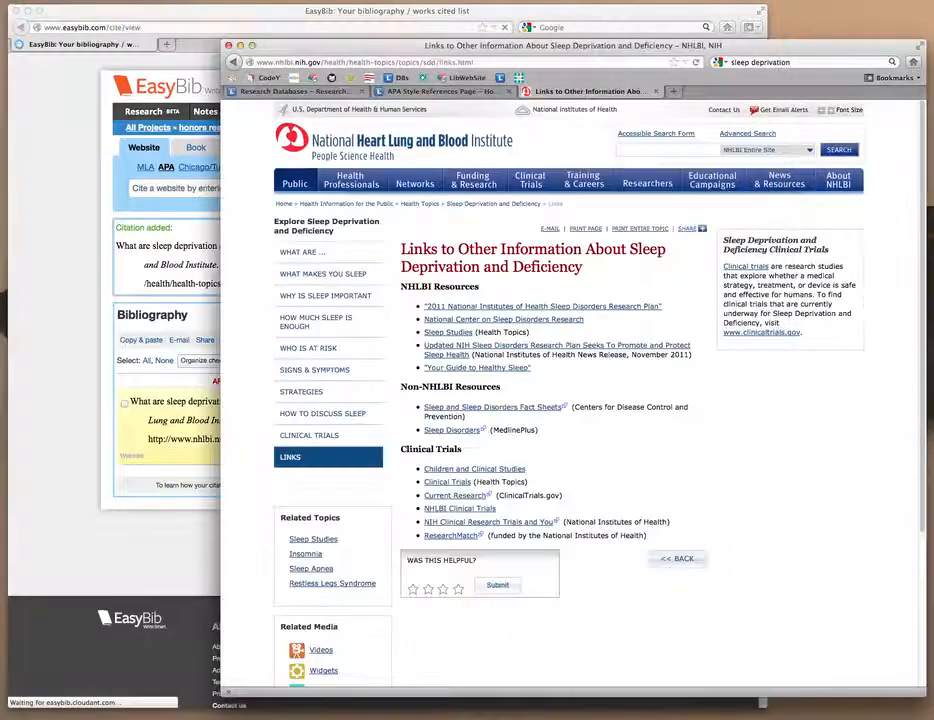
{"action": "left_click", "coordinate": [305, 94]}
{"action": "scroll", "coordinate": [741, 566], "scroll_direction": "down", "scroll_amount": 5}
{"action": "scroll", "coordinate": [741, 566], "scroll_direction": "down", "scroll_amount": 5}
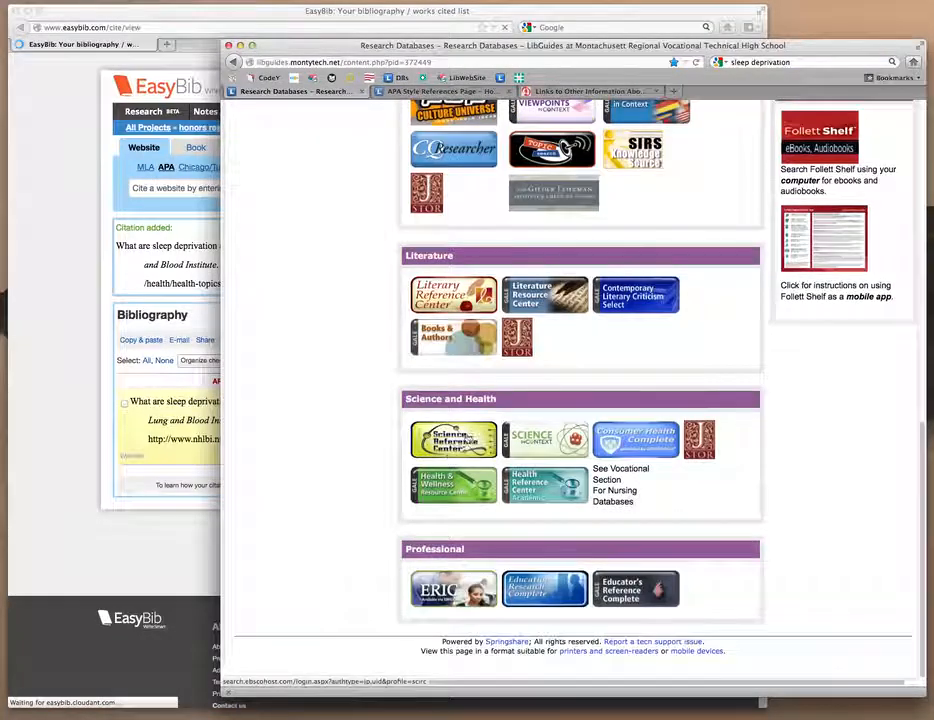
{"action": "left_click", "coordinate": [452, 450]}
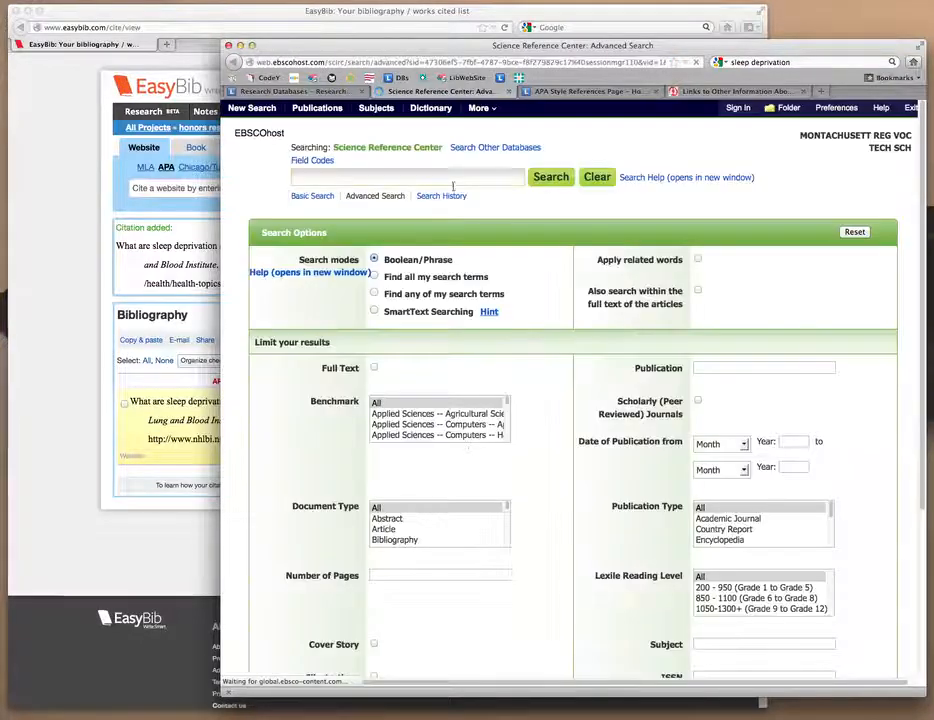
Search Science Reference Center for "Sleep deprivation", finding all search terms and also searching within the articles' full text
{"action": "type", "text": "s"}
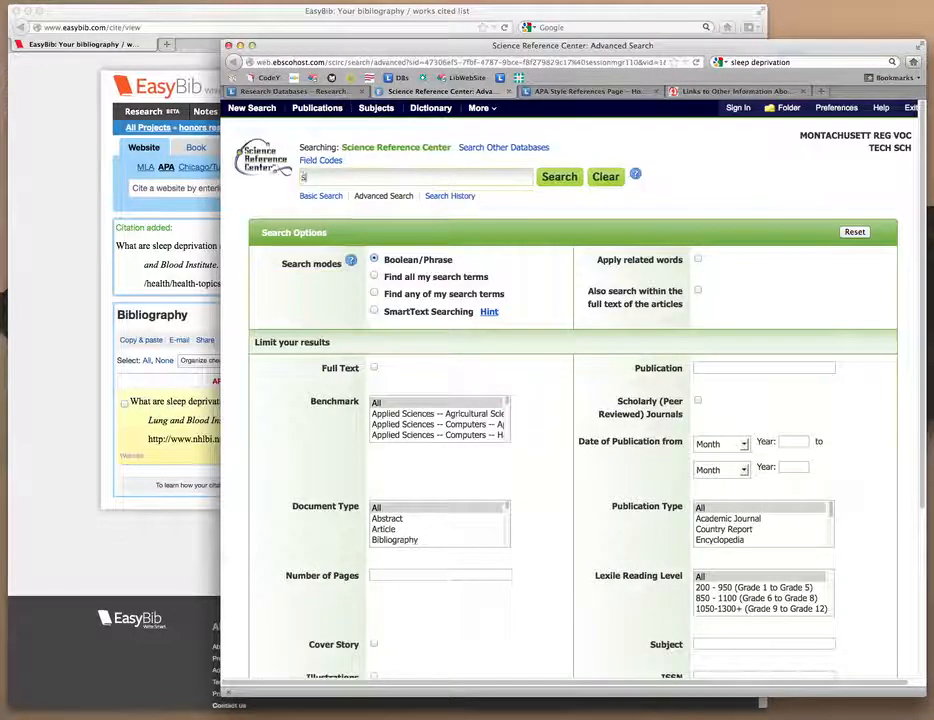
{"action": "type", "text": "l"}
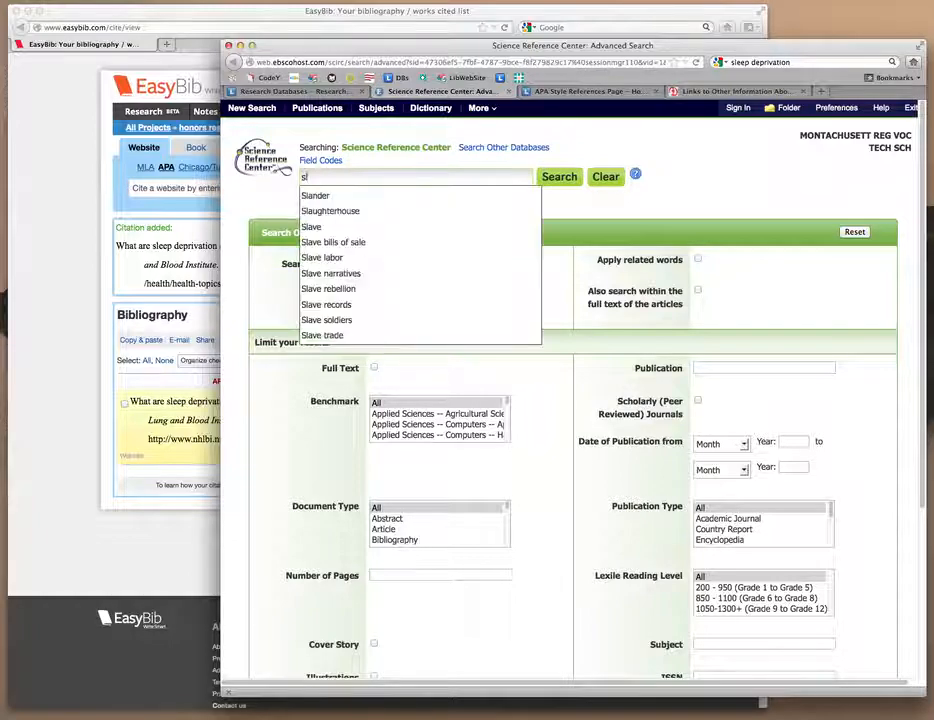
{"action": "type", "text": "eep depriv"}
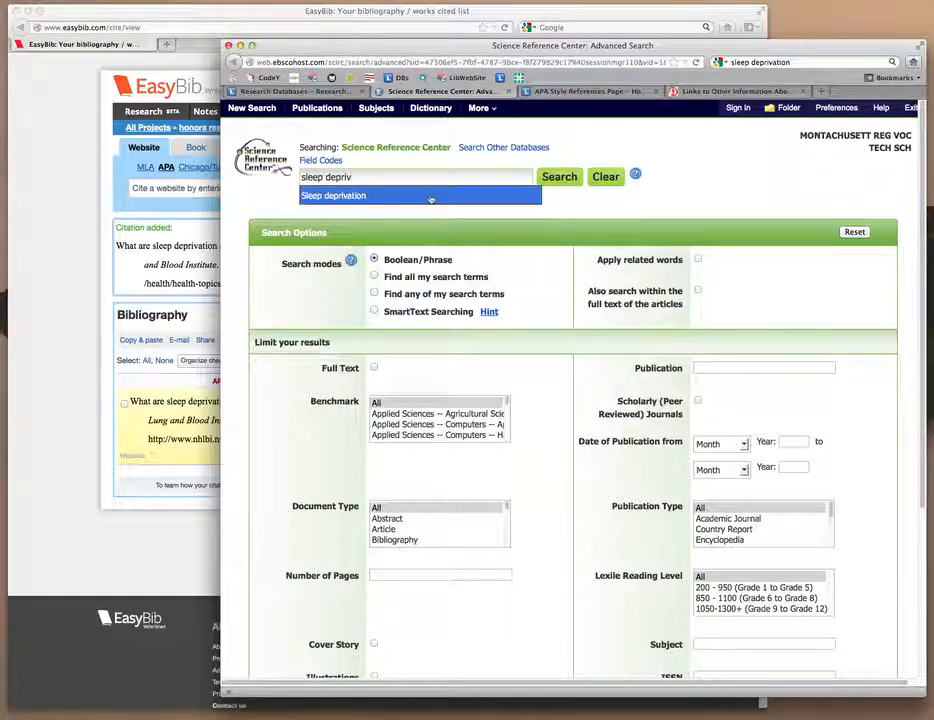
{"action": "left_click", "coordinate": [431, 196]}
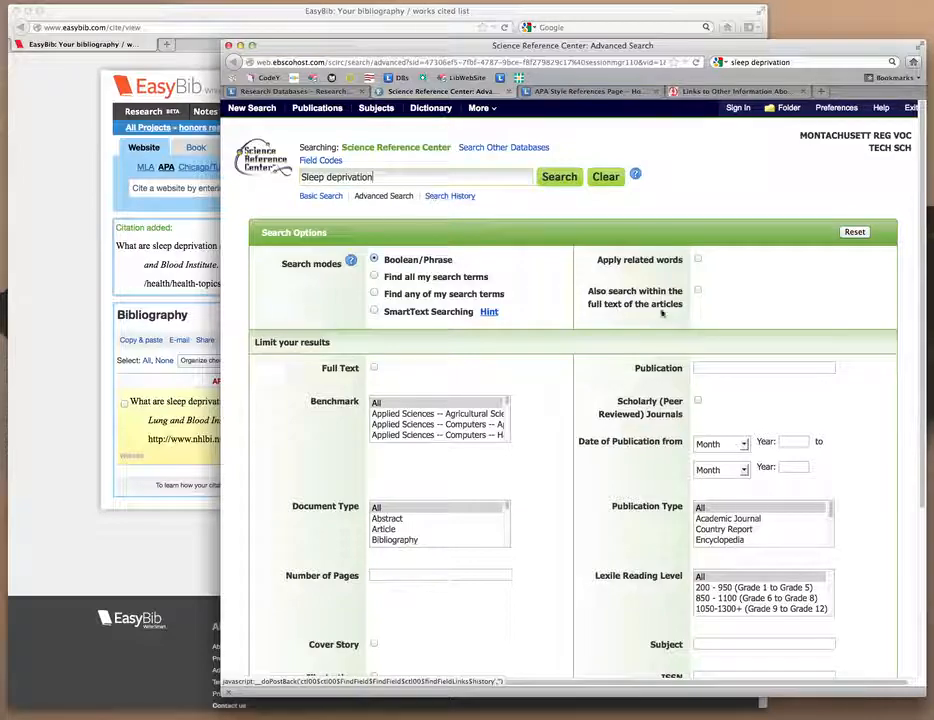
{"action": "left_click", "coordinate": [375, 277]}
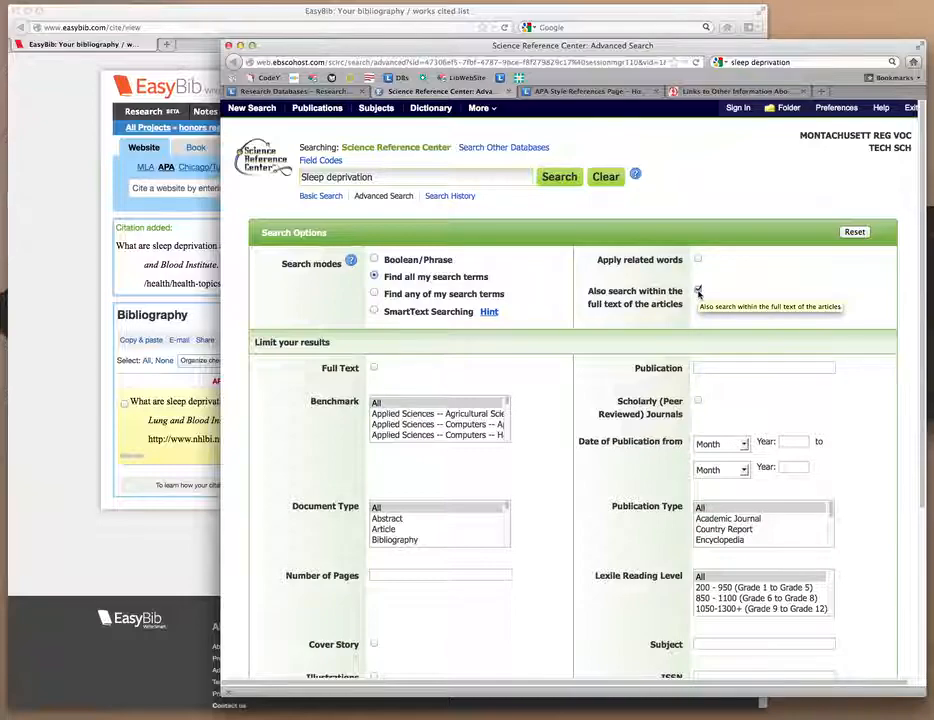
{"action": "left_click", "coordinate": [559, 177]}
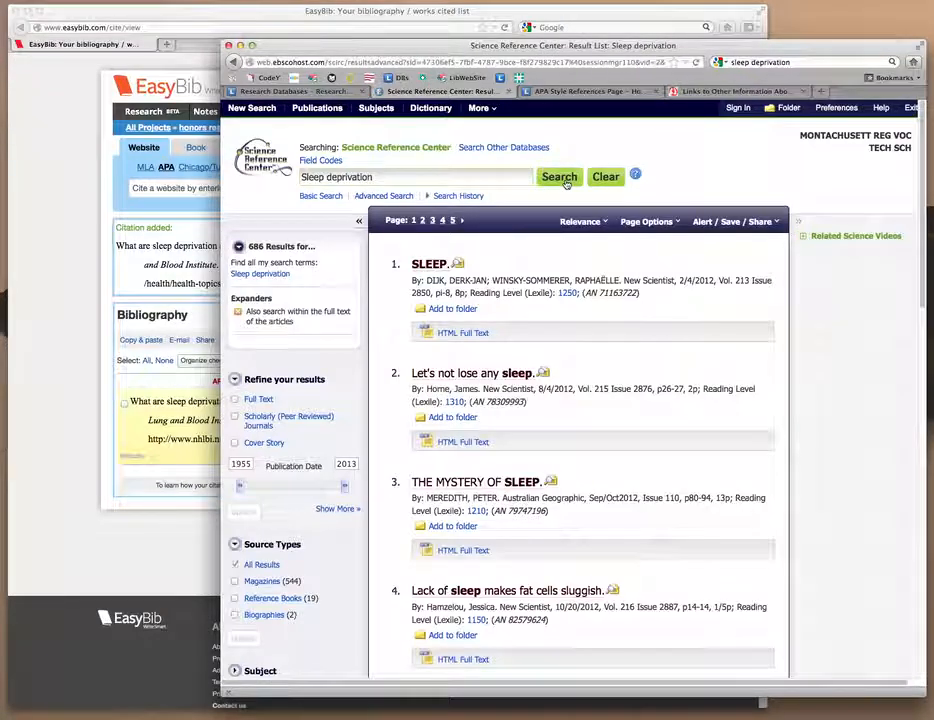
Look through the search results and open the detailed record of the article "THE MYSTERY OF SLEEP"
{"action": "scroll", "coordinate": [556, 240], "scroll_direction": "down", "scroll_amount": 3}
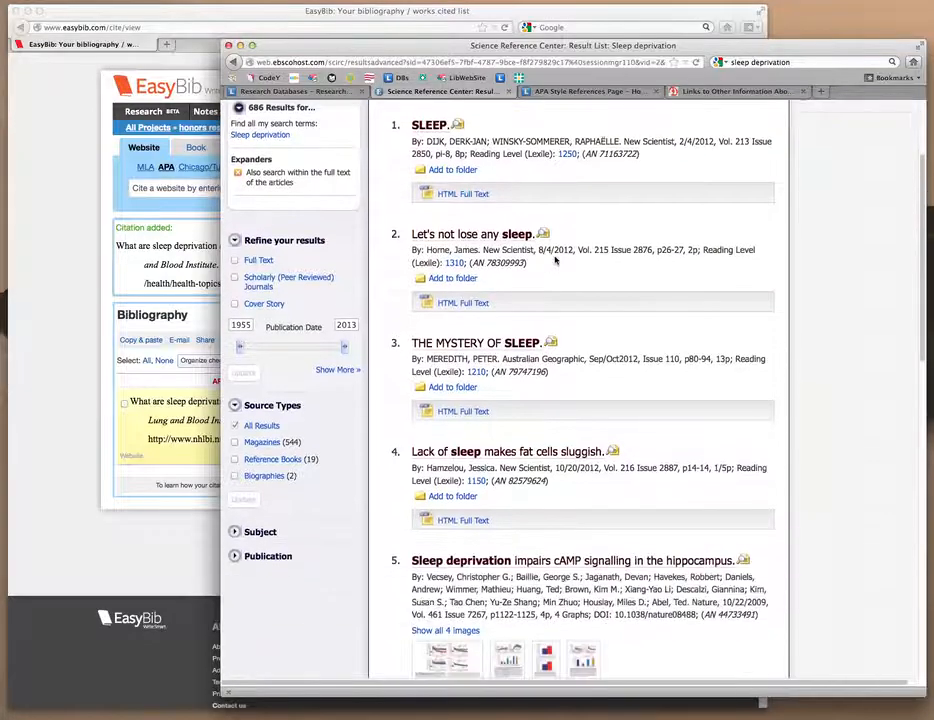
{"action": "scroll", "coordinate": [555, 256], "scroll_direction": "up", "scroll_amount": 1}
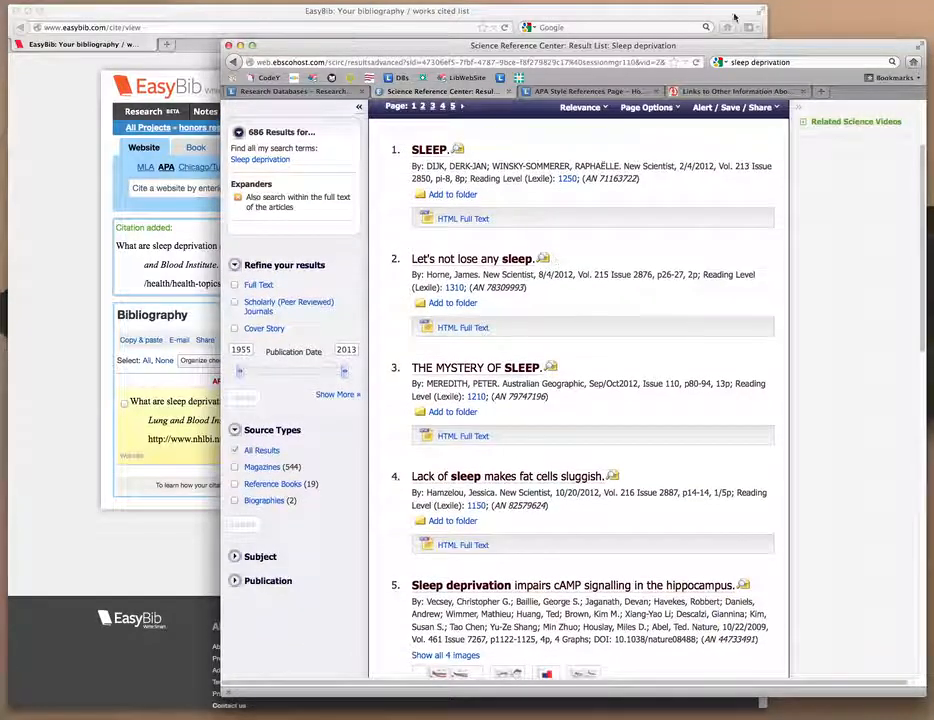
{"action": "left_click", "coordinate": [467, 372]}
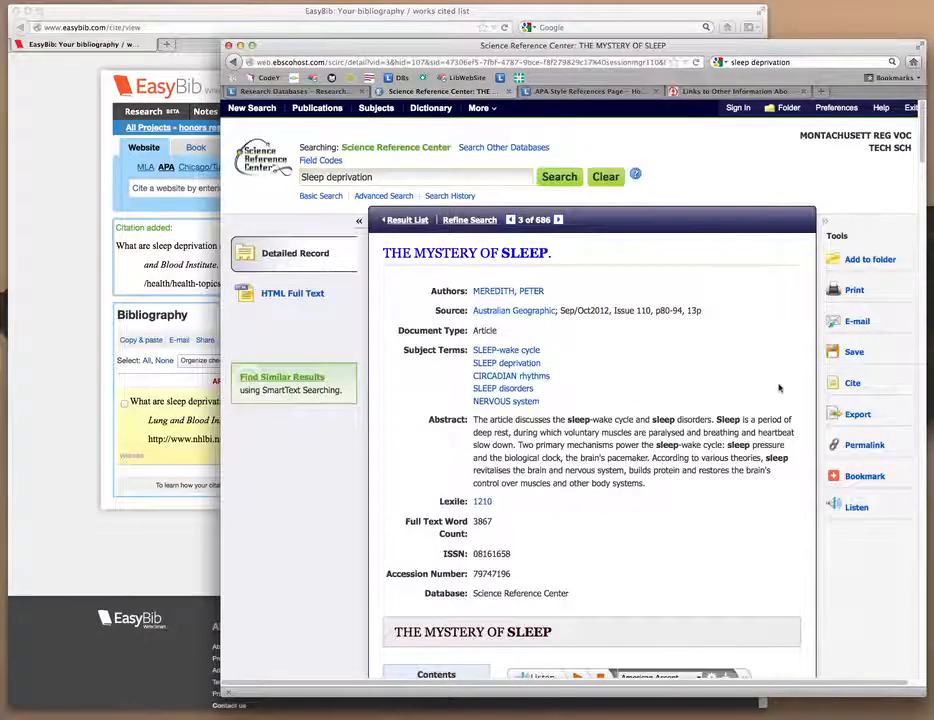
Display the article's citation formats and copy the complete APA reference
{"action": "left_click", "coordinate": [852, 384]}
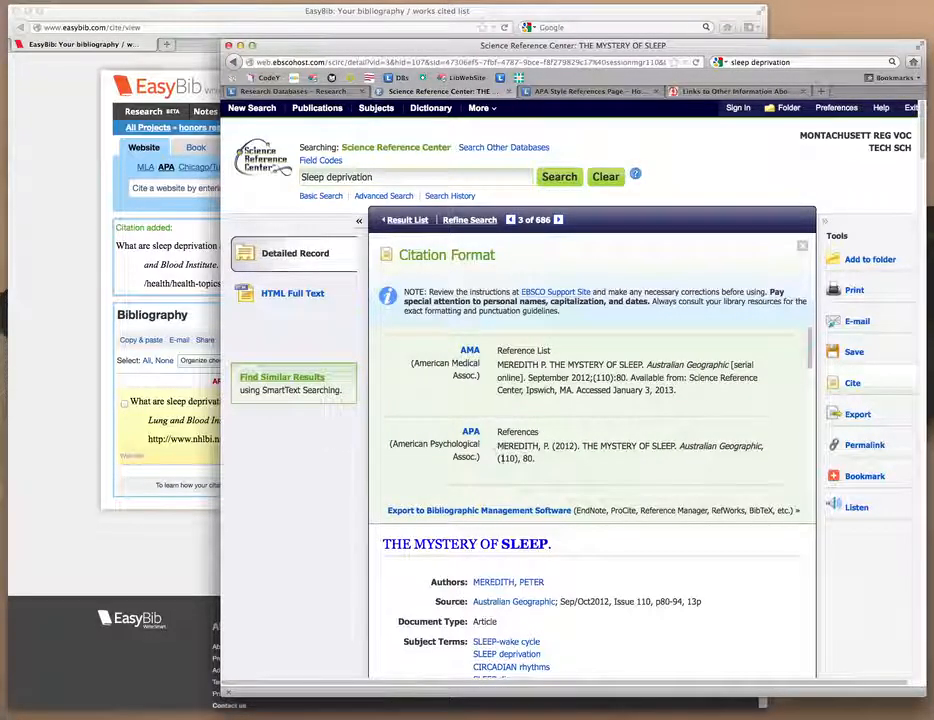
{"action": "scroll", "coordinate": [547, 464], "scroll_direction": "down", "scroll_amount": 1}
{"action": "scroll", "coordinate": [547, 452], "scroll_direction": "down", "scroll_amount": 2}
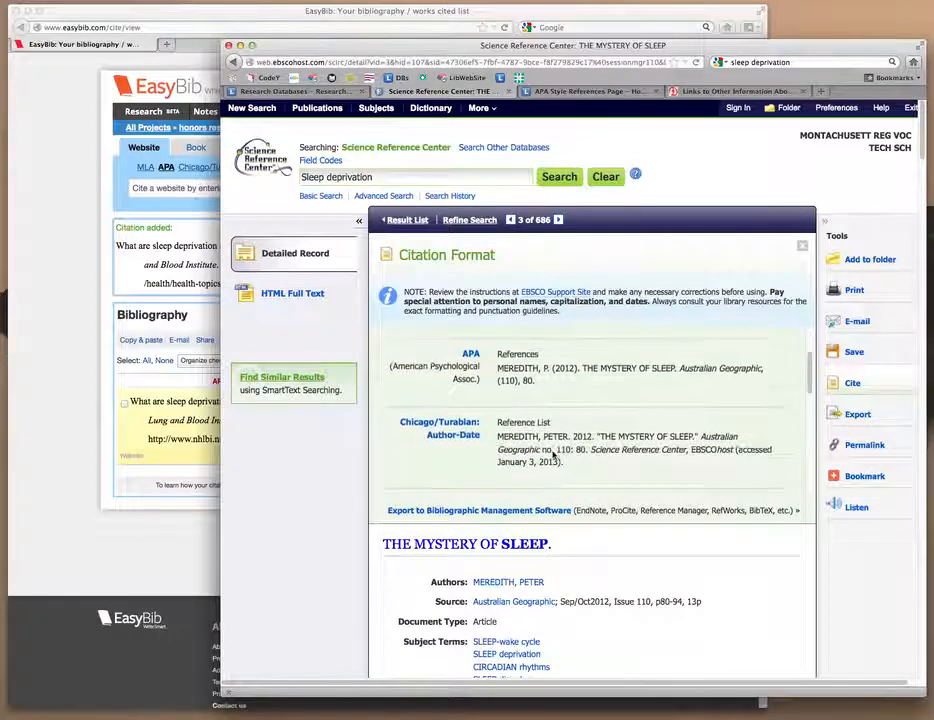
{"action": "left_click_drag", "start_coordinate": [541, 386], "coordinate": [521, 369]}
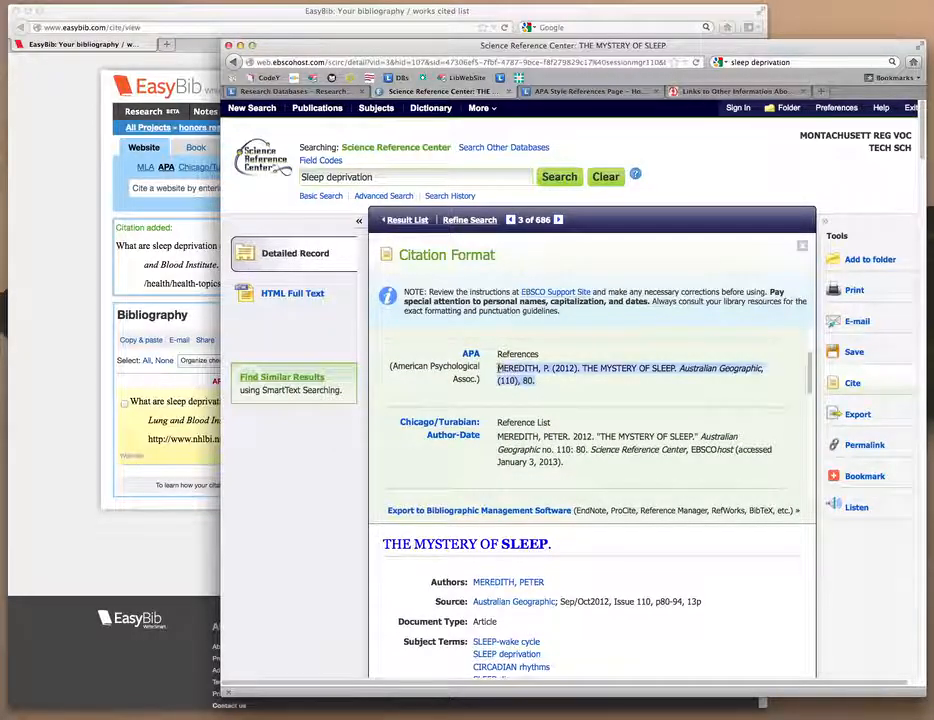
{"action": "right_click", "coordinate": [521, 369]}
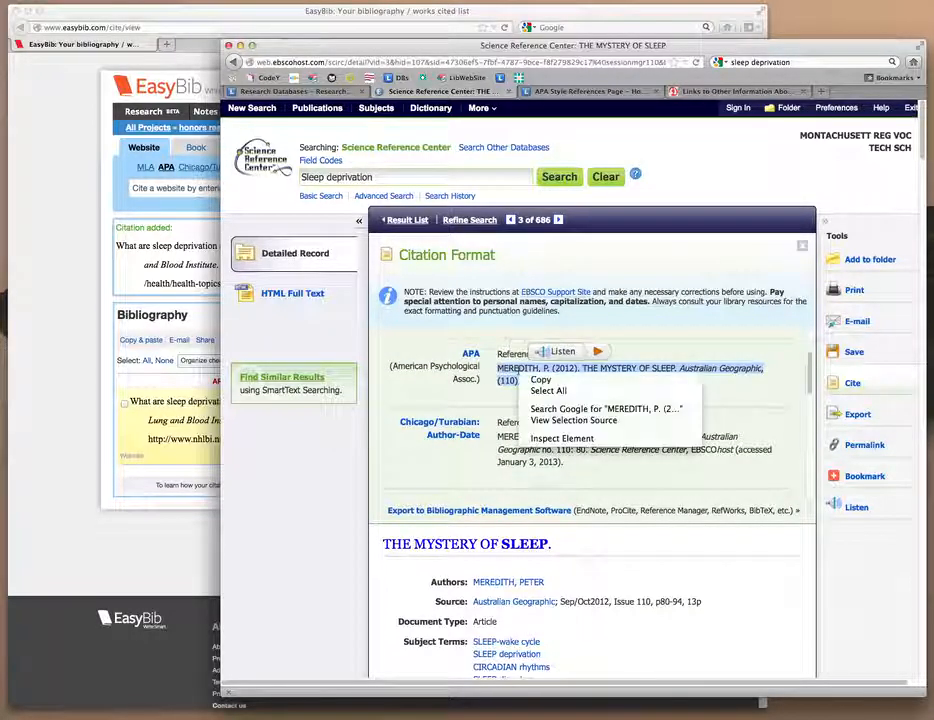
{"action": "left_click", "coordinate": [540, 378]}
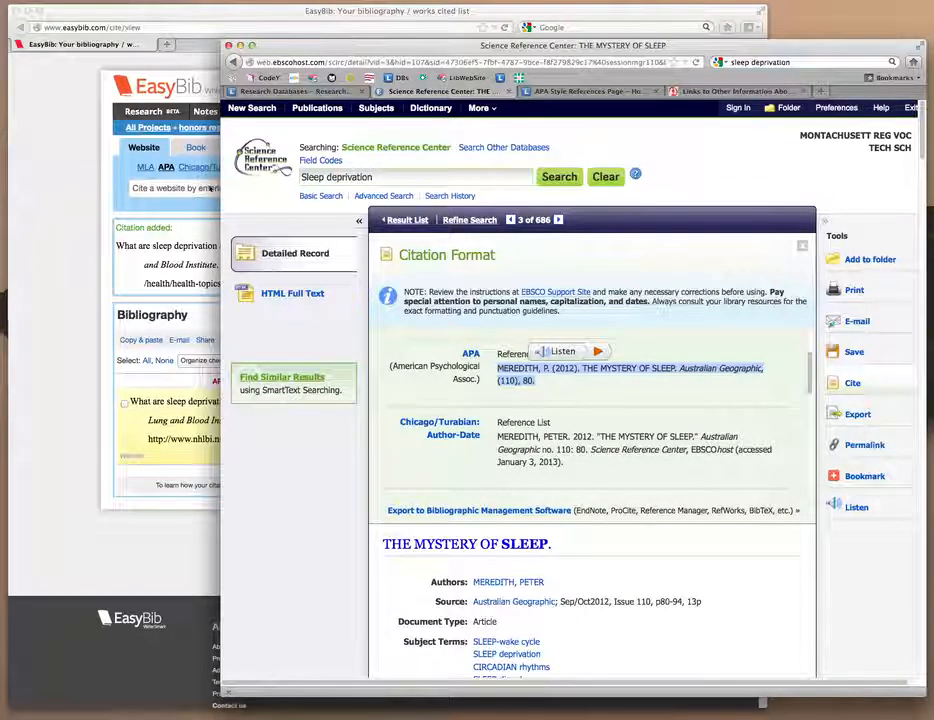
Switch to EasyBib, start a copy-and-paste database citation and paste the copied APA reference as the custom citation
{"action": "left_click", "coordinate": [199, 14]}
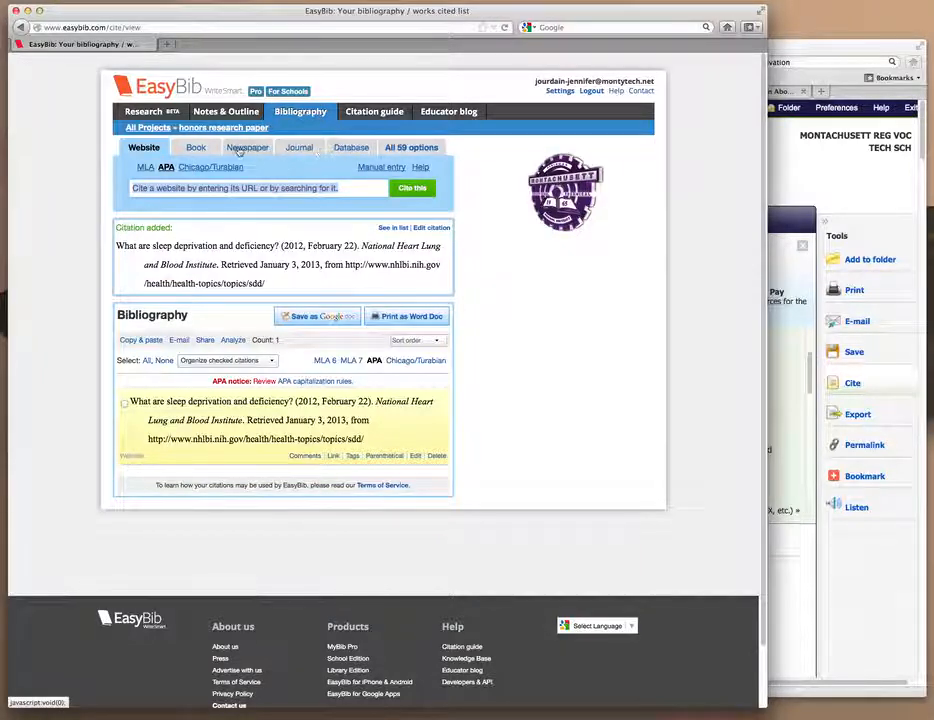
{"action": "left_click", "coordinate": [348, 148]}
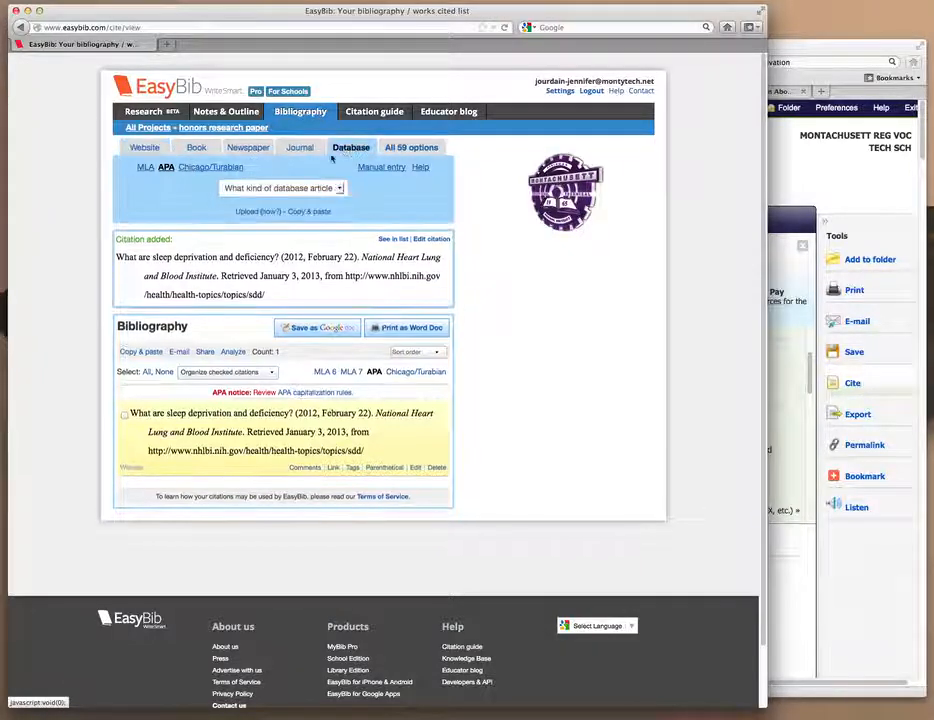
{"action": "left_click", "coordinate": [310, 212]}
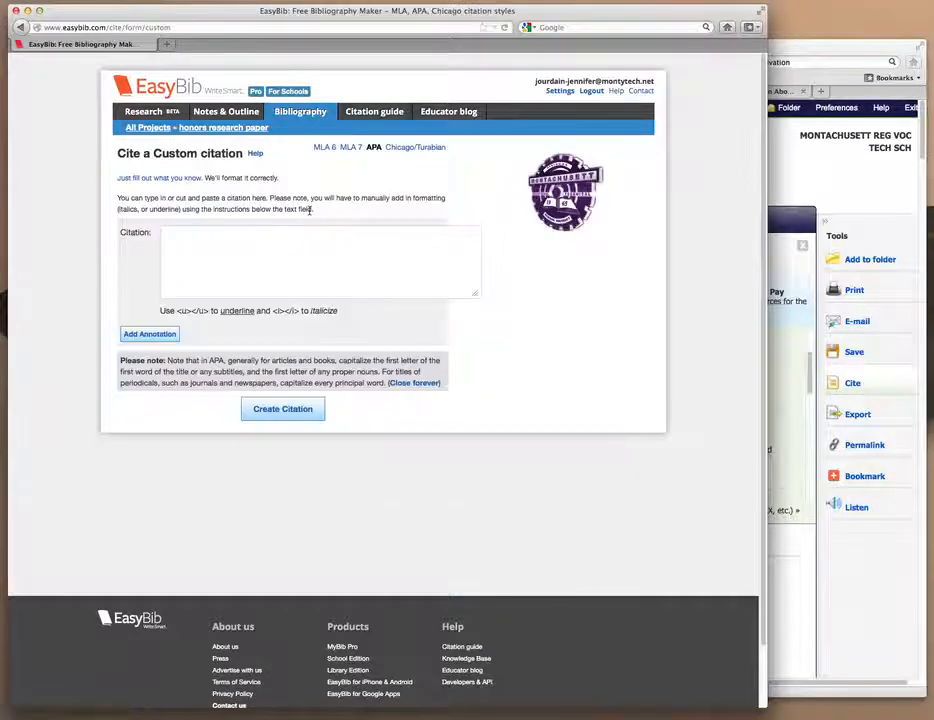
{"action": "right_click", "coordinate": [268, 260]}
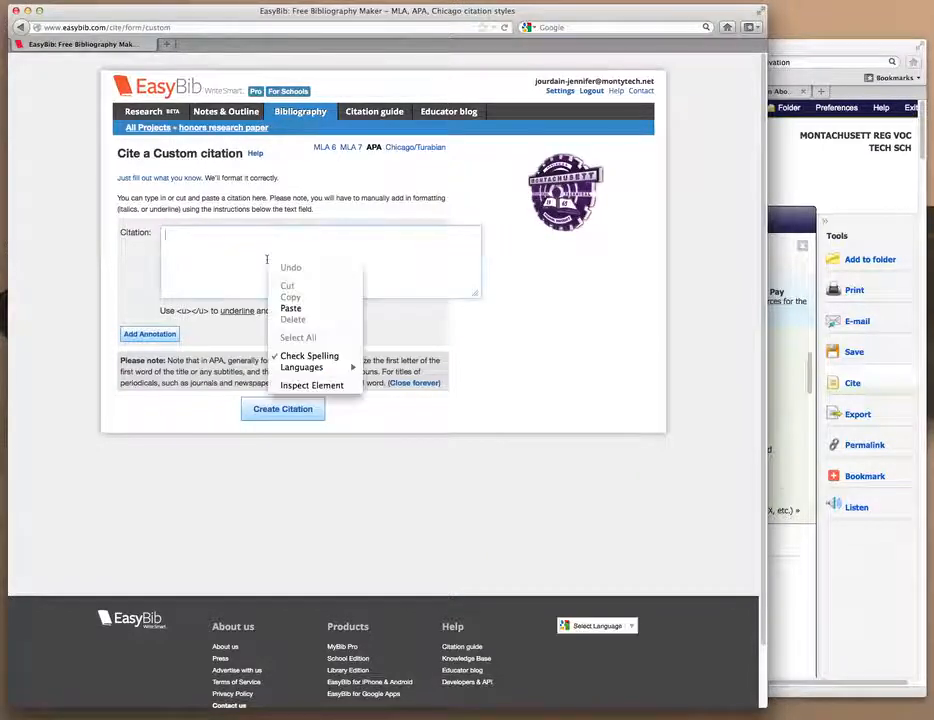
{"action": "left_click", "coordinate": [292, 309]}
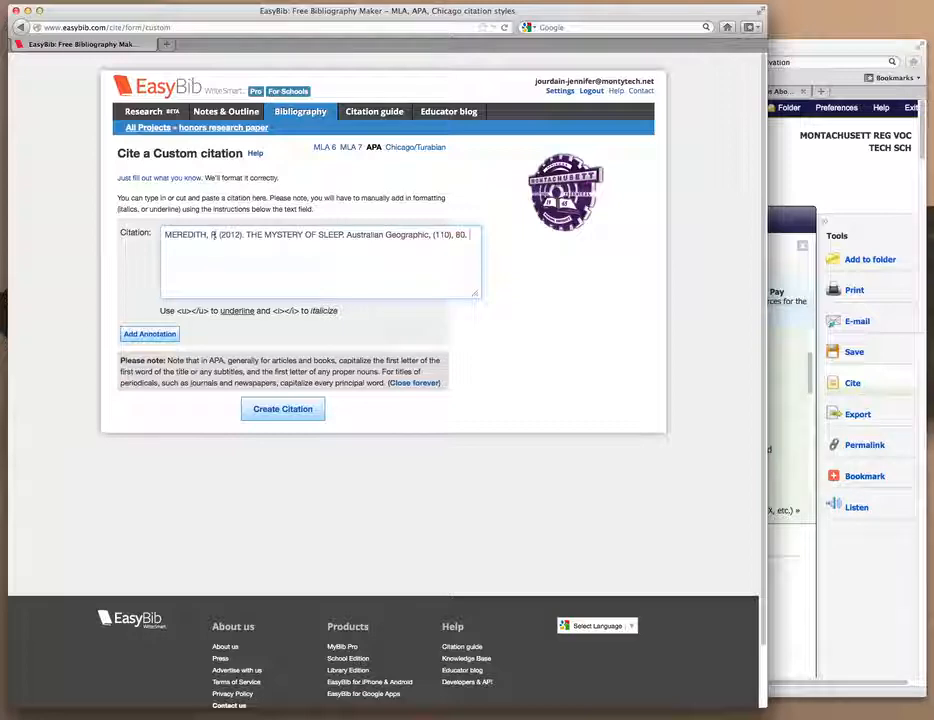
Change the author's all-caps surname in the custom citation so that only its first letter is capitalized
{"action": "left_click_drag", "start_coordinate": [171, 234], "coordinate": [206, 234]}
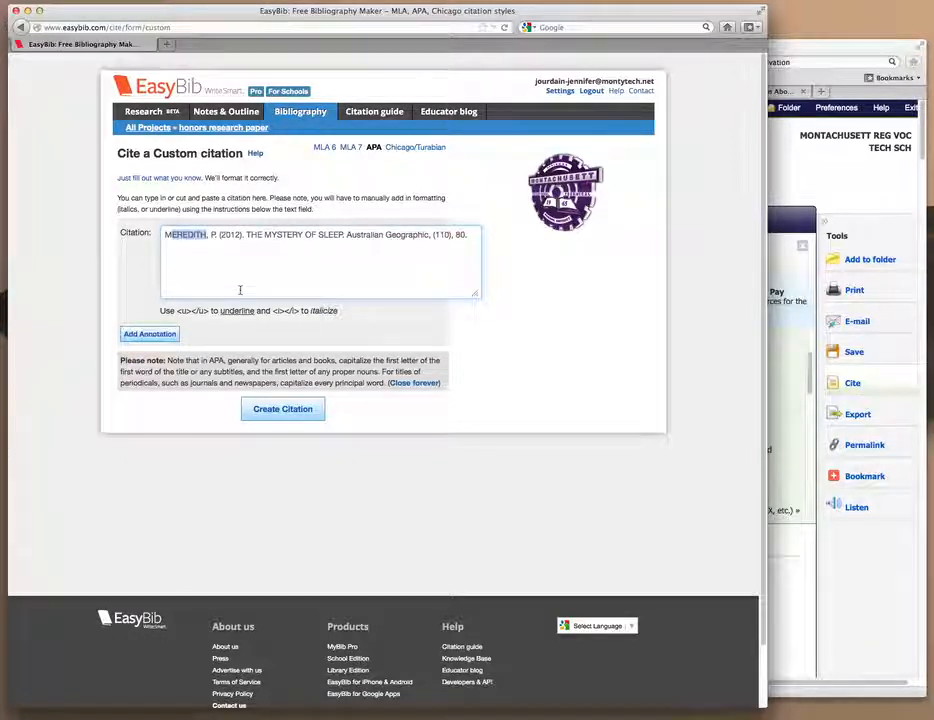
{"action": "type", "text": "eredi"}
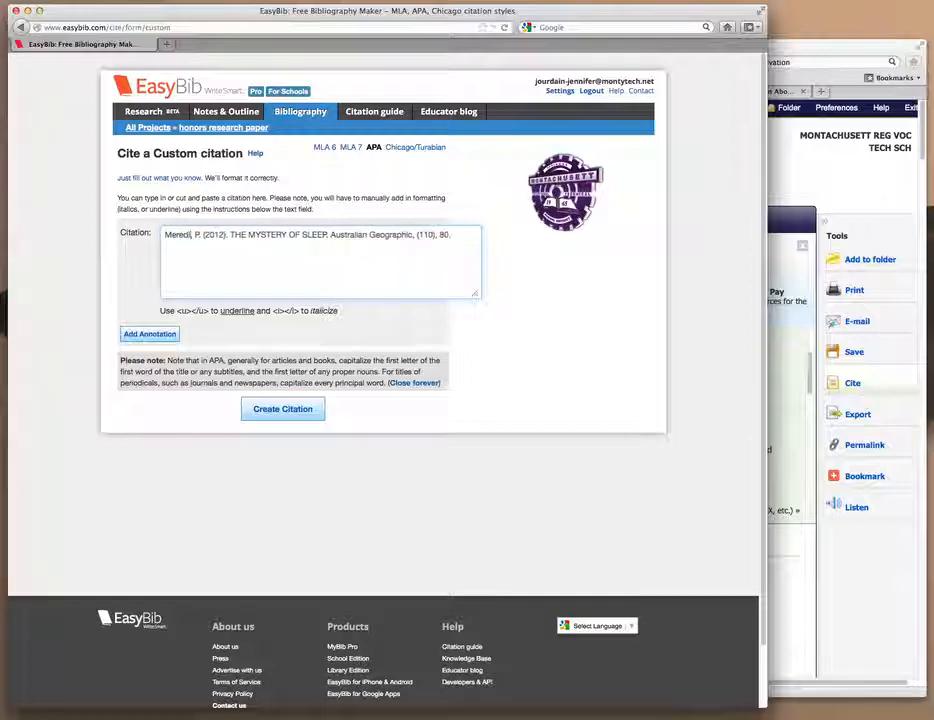
{"action": "type", "text": "th"}
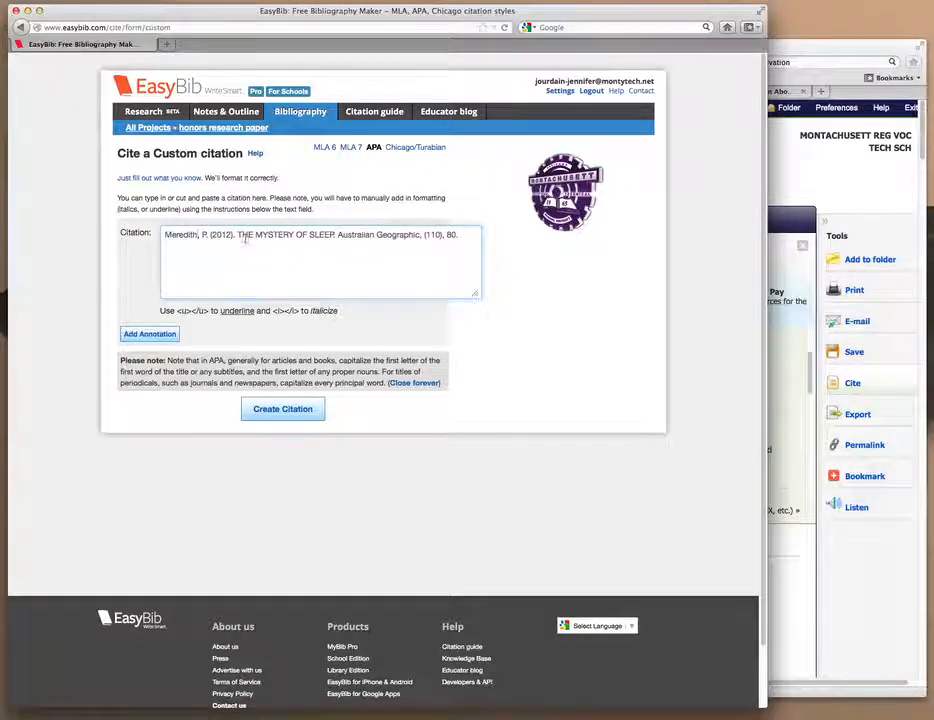
Replace the all-caps article title in the citation with the sentence-case title "The mystery of sleep."
{"action": "left_click_drag", "start_coordinate": [237, 235], "coordinate": [334, 236]}
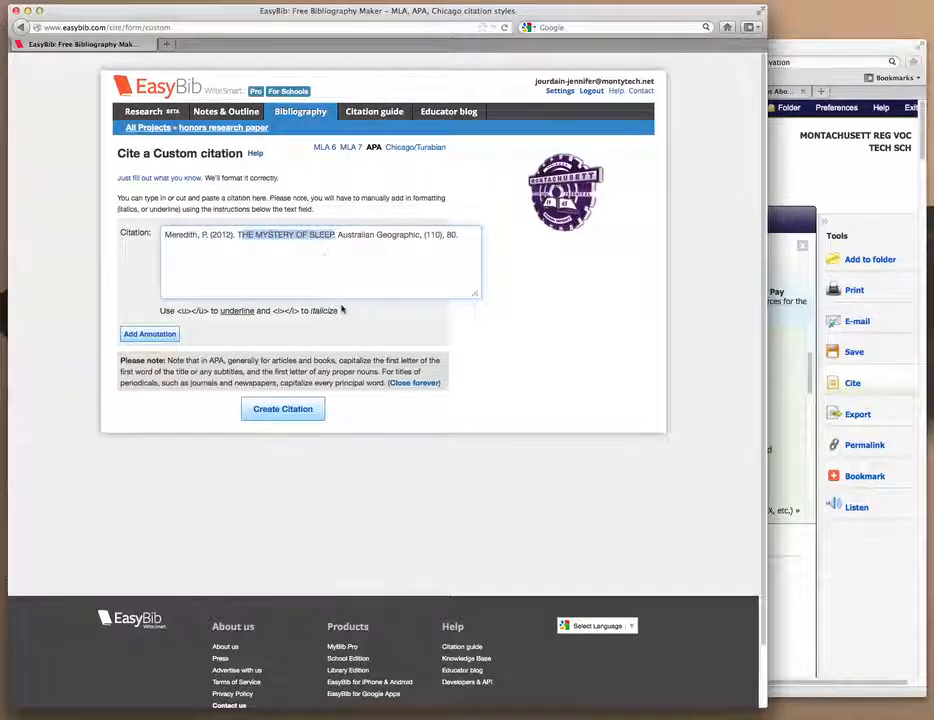
{"action": "type", "text": "The My"}
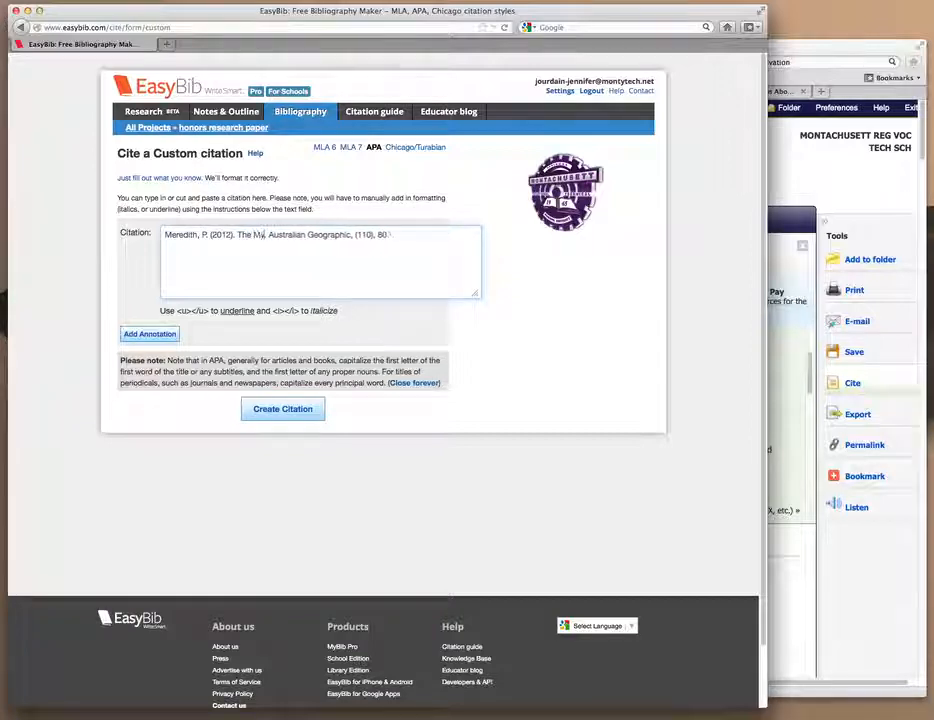
{"action": "type", "text": "stery o"}
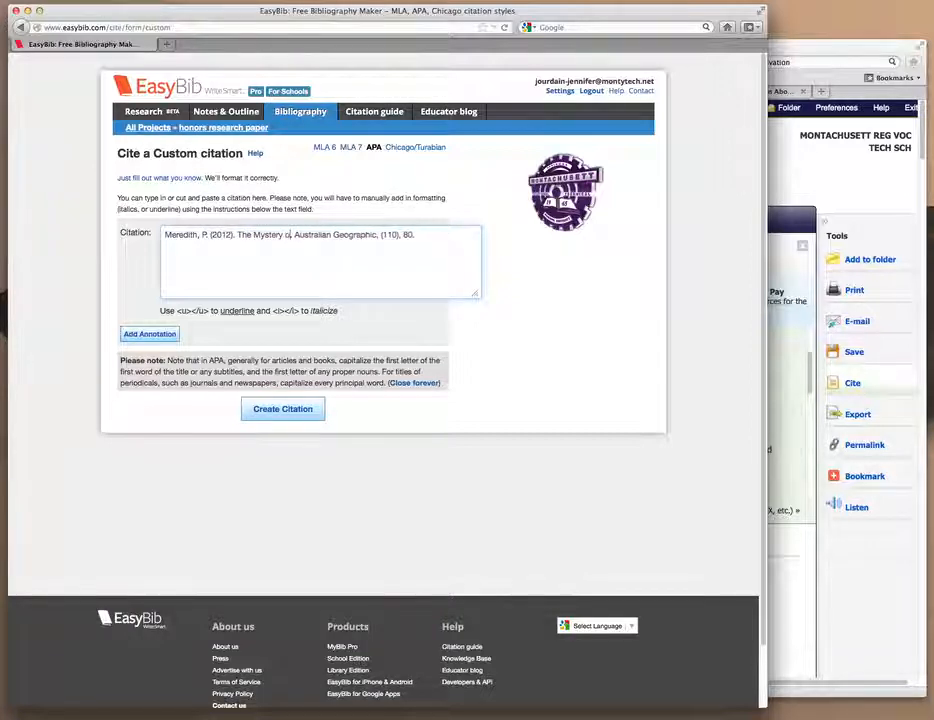
{"action": "key", "text": "BackSpace"}
{"action": "key", "text": "BackSpace"}
{"action": "key", "text": "BackSpace"}
{"action": "key", "text": "BackSpace"}
{"action": "key", "text": "BackSpace"}
{"action": "key", "text": "BackSpace"}
{"action": "key", "text": "BackSpace"}
{"action": "key", "text": "BackSpace"}
{"action": "key", "text": "BackSpace"}
{"action": "type", "text": "m"}
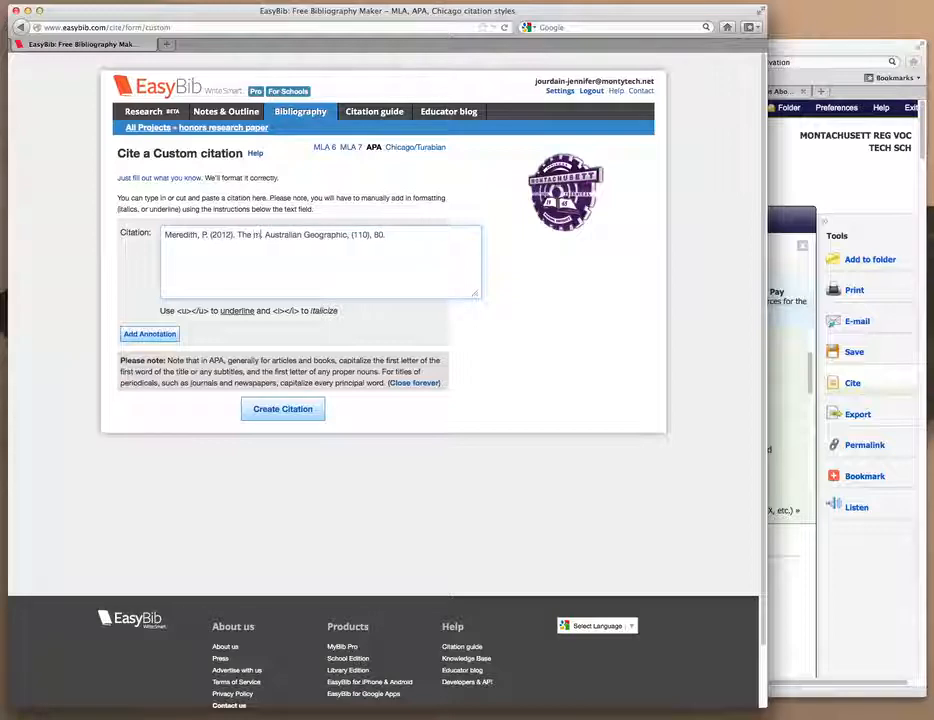
{"action": "type", "text": "ystery o"}
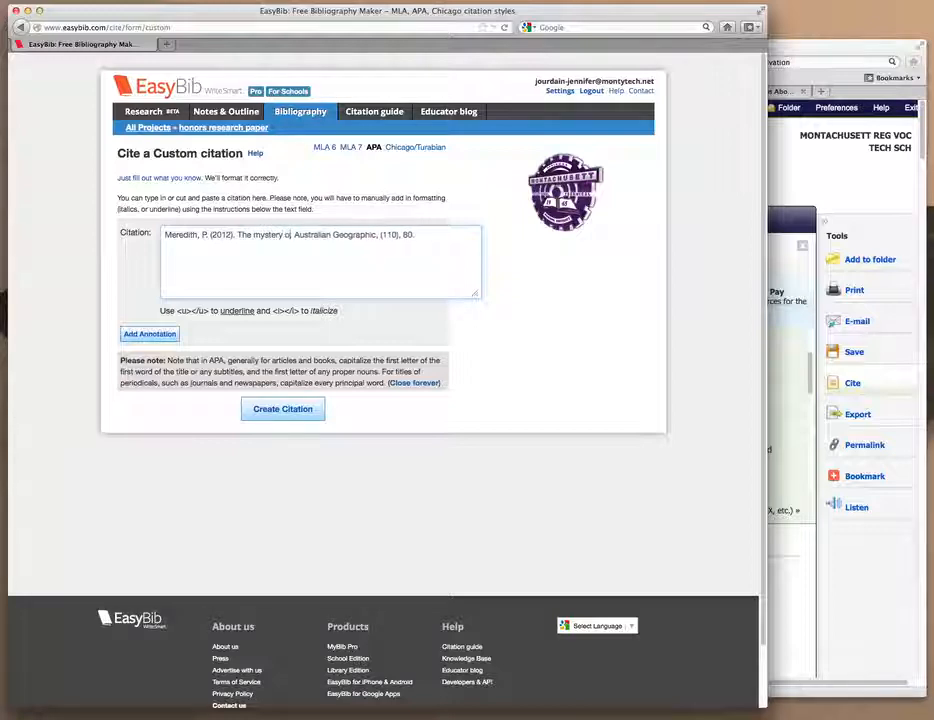
{"action": "type", "text": "f sleep."}
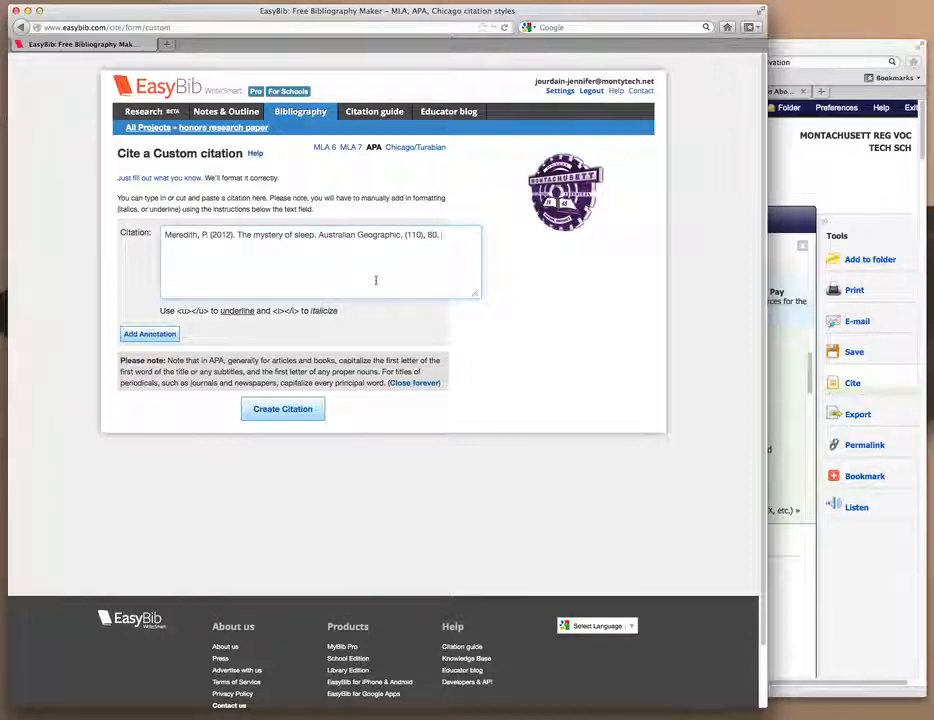
{"action": "left_click", "coordinate": [805, 52]}
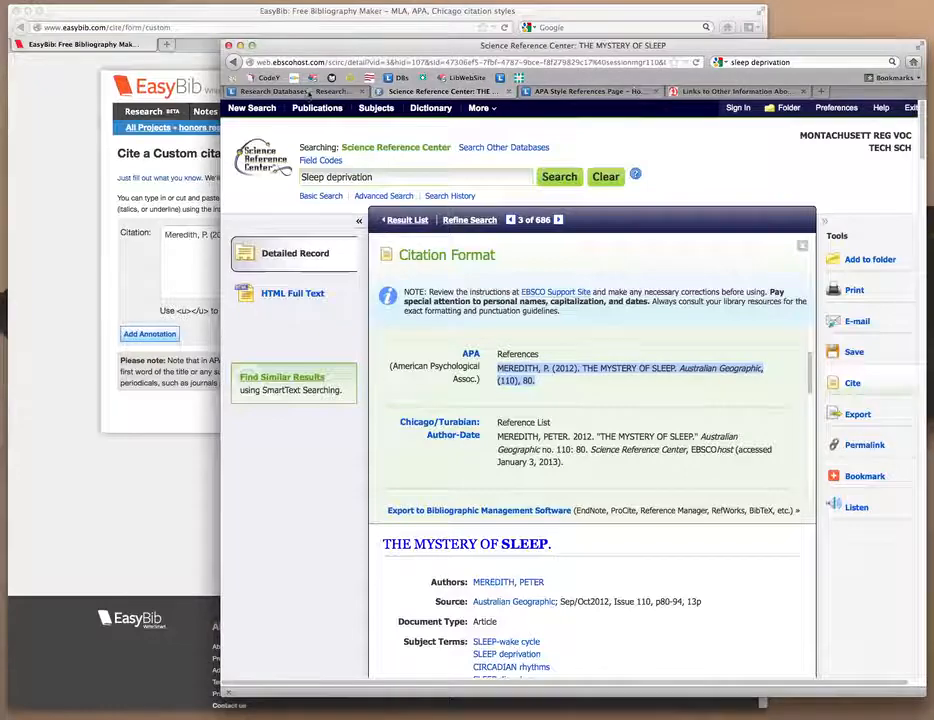
{"action": "left_click", "coordinate": [556, 93]}
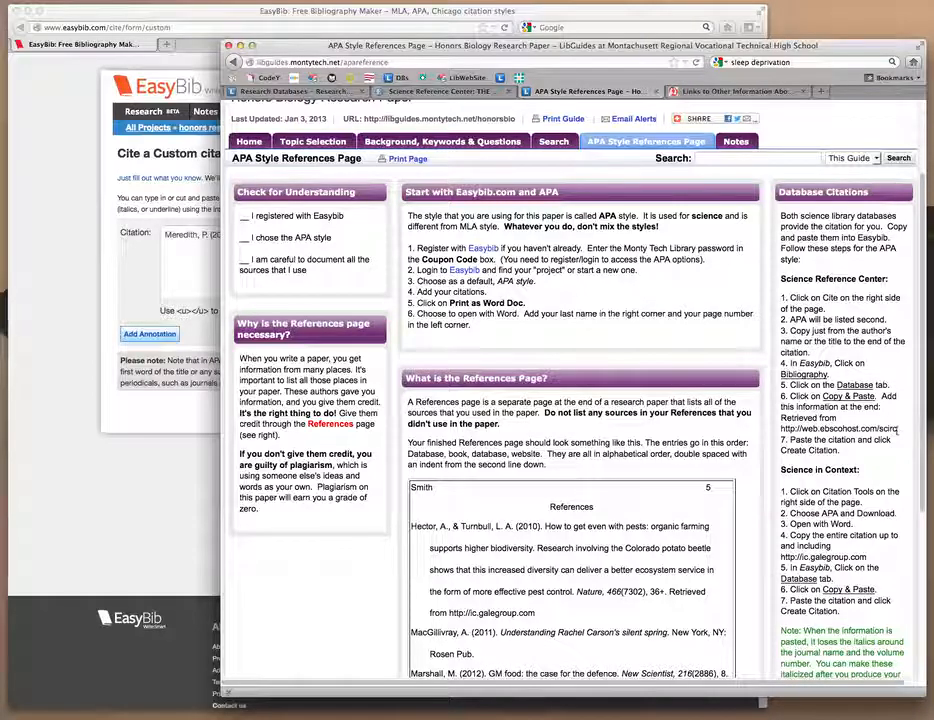
{"action": "left_click_drag", "start_coordinate": [889, 428], "coordinate": [781, 418]}
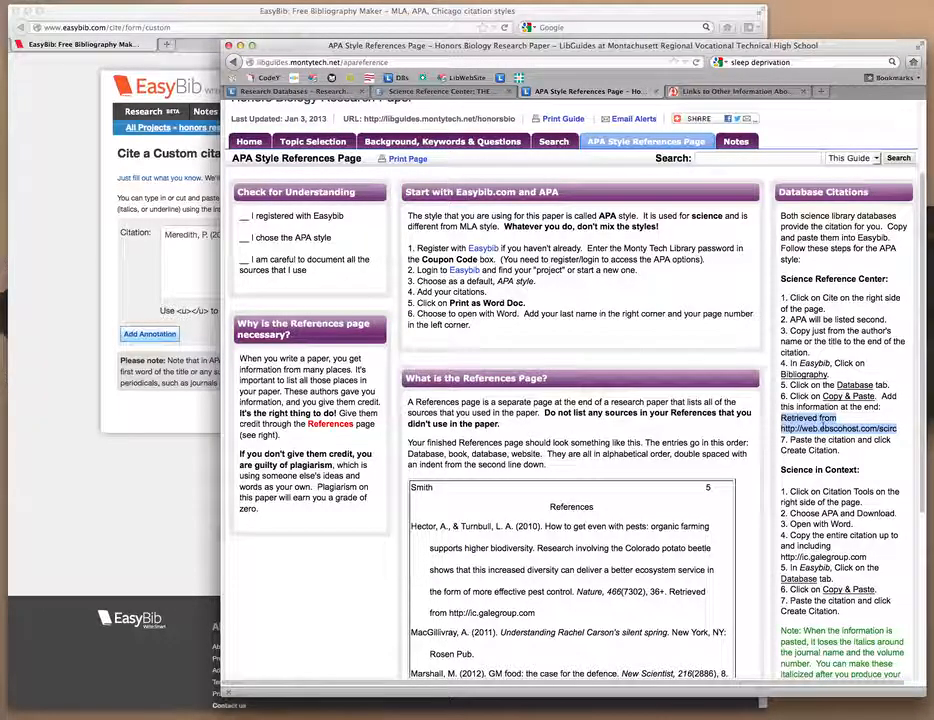
{"action": "right_click", "coordinate": [817, 417]}
{"action": "left_click", "coordinate": [843, 425]}
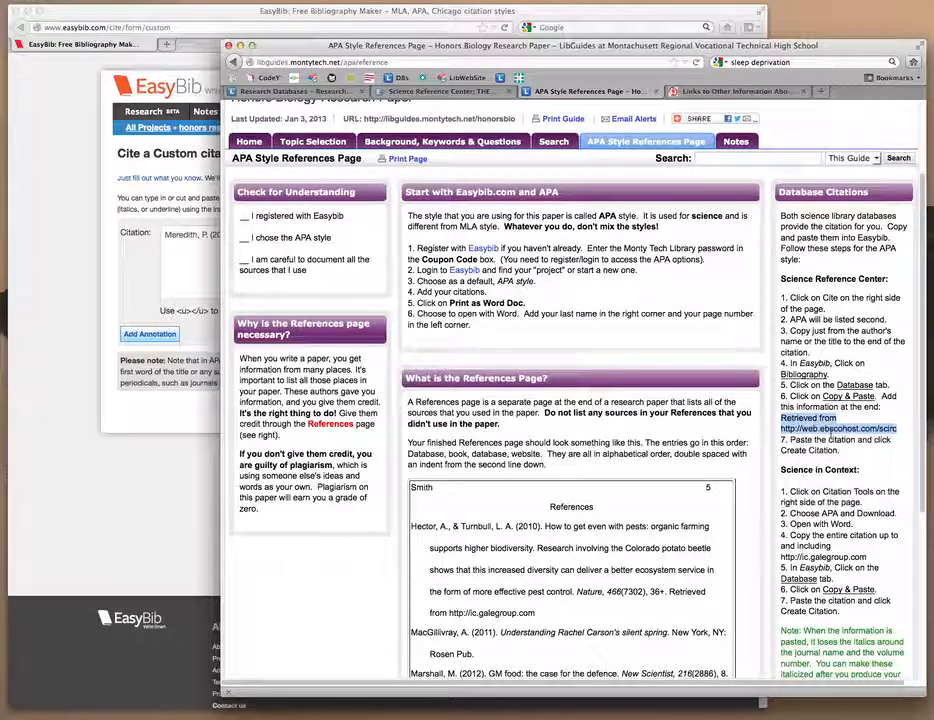
Return to EasyBib, paste the copied retrieval statement at the end of the citation and create the citation
{"action": "left_click", "coordinate": [494, 15]}
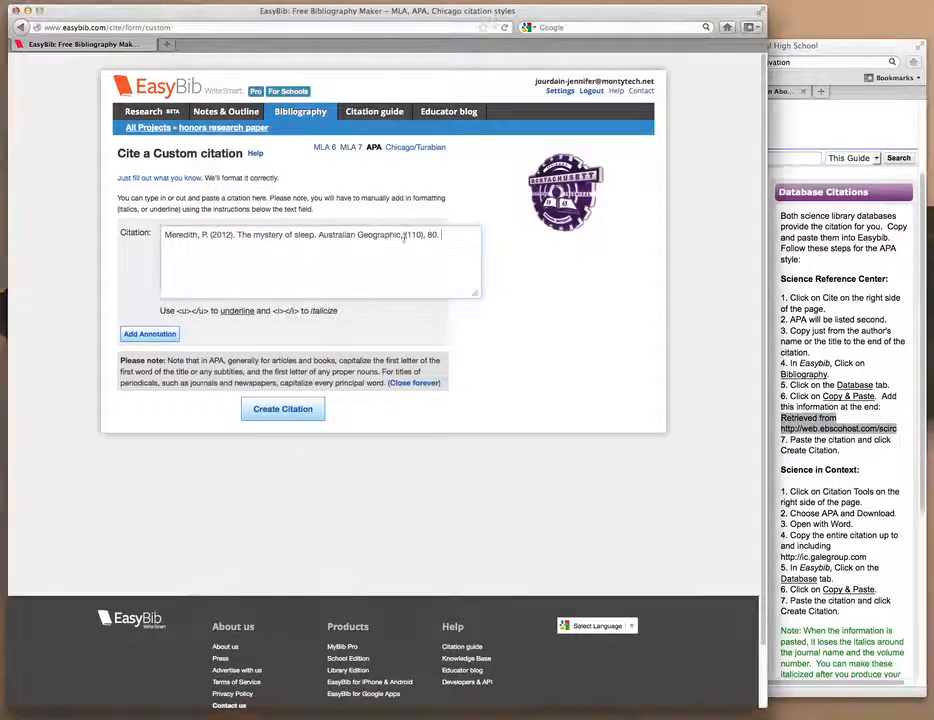
{"action": "key", "text": "Return"}
{"action": "key", "text": "super+v"}
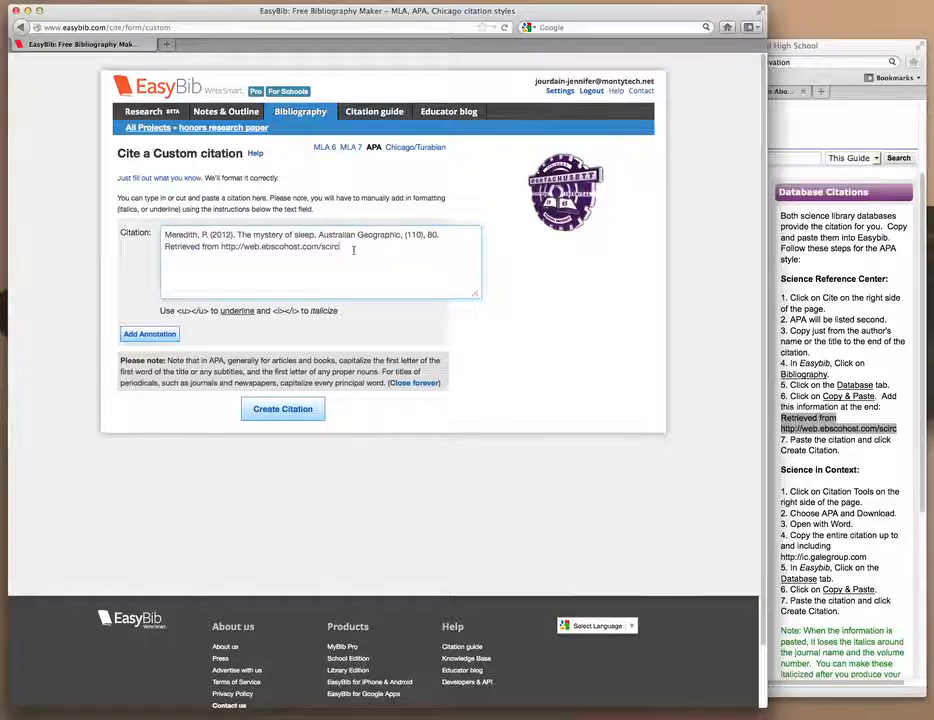
{"action": "left_click", "coordinate": [292, 410]}
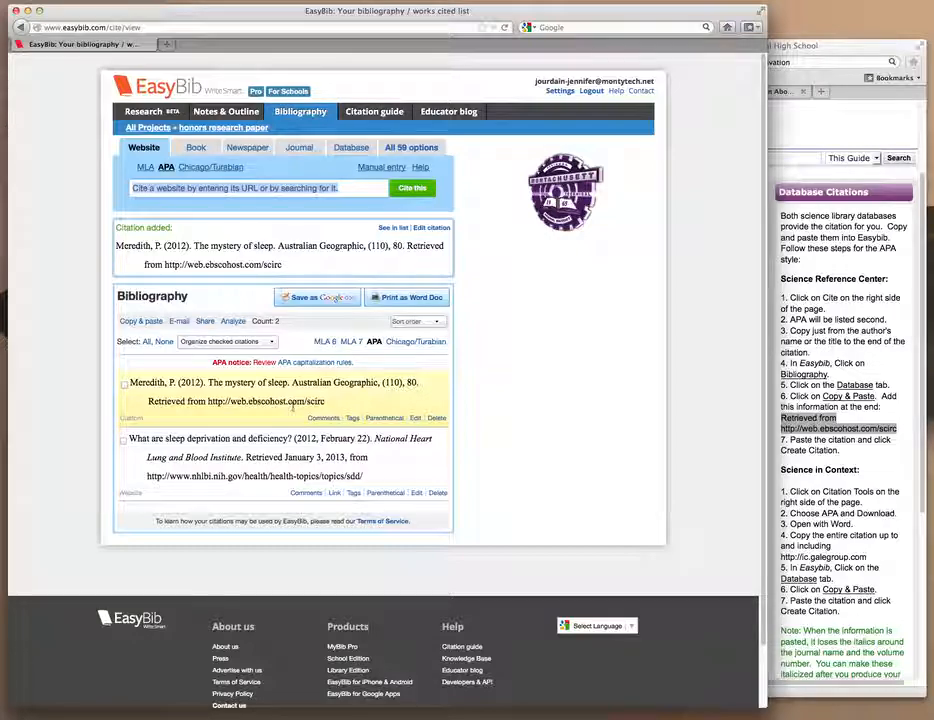
Switch to the library's Research Databases page, open Science in Context and search it for "Sleep deprivation"
{"action": "left_click", "coordinate": [849, 49]}
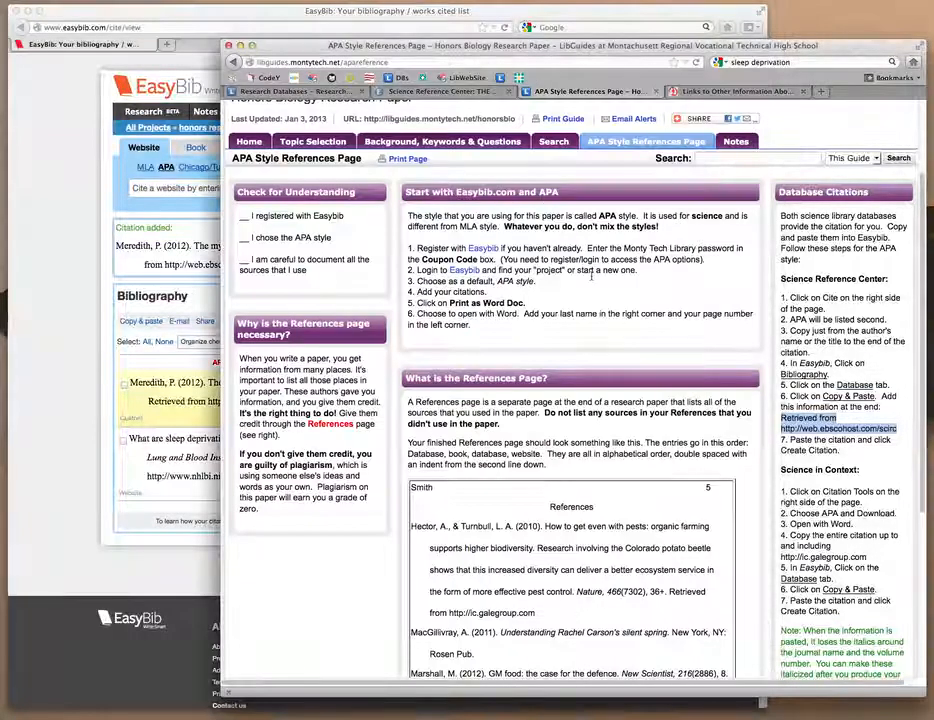
{"action": "left_click", "coordinate": [424, 93]}
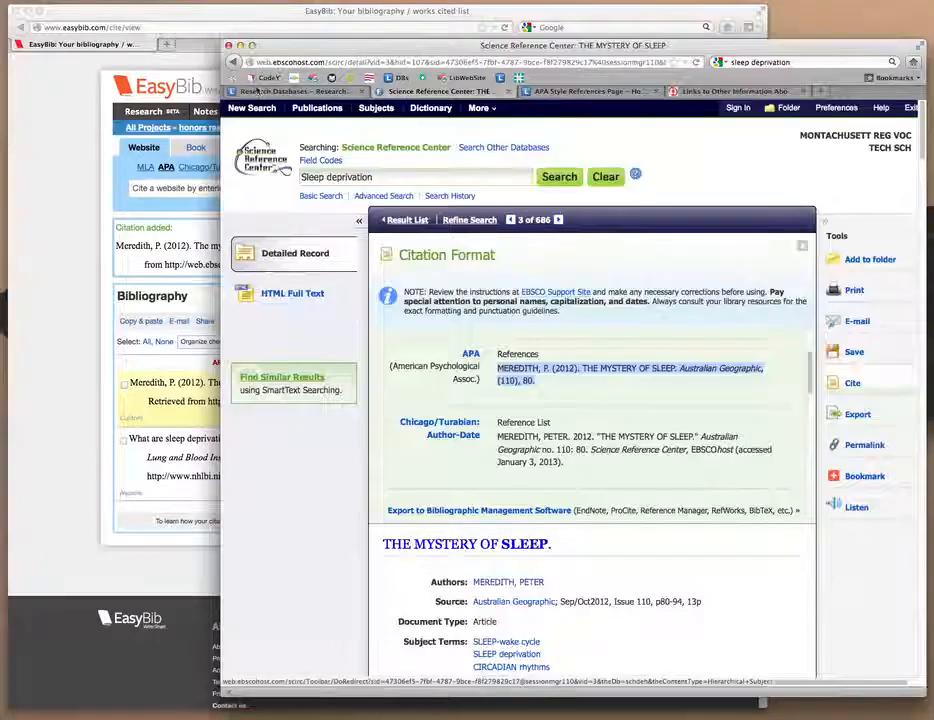
{"action": "left_click", "coordinate": [310, 92]}
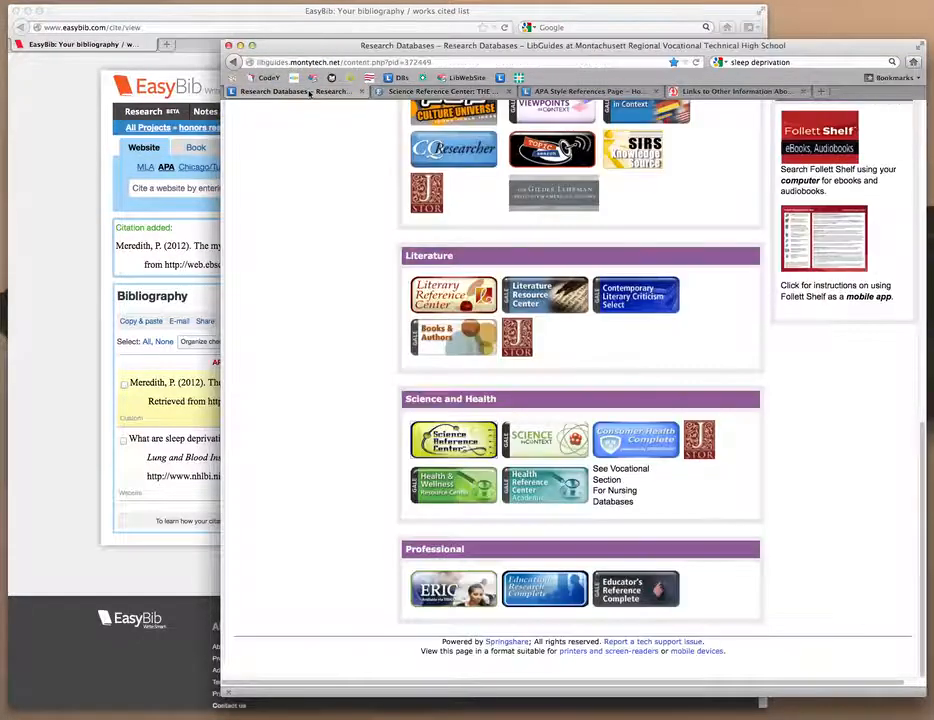
{"action": "left_click", "coordinate": [455, 476]}
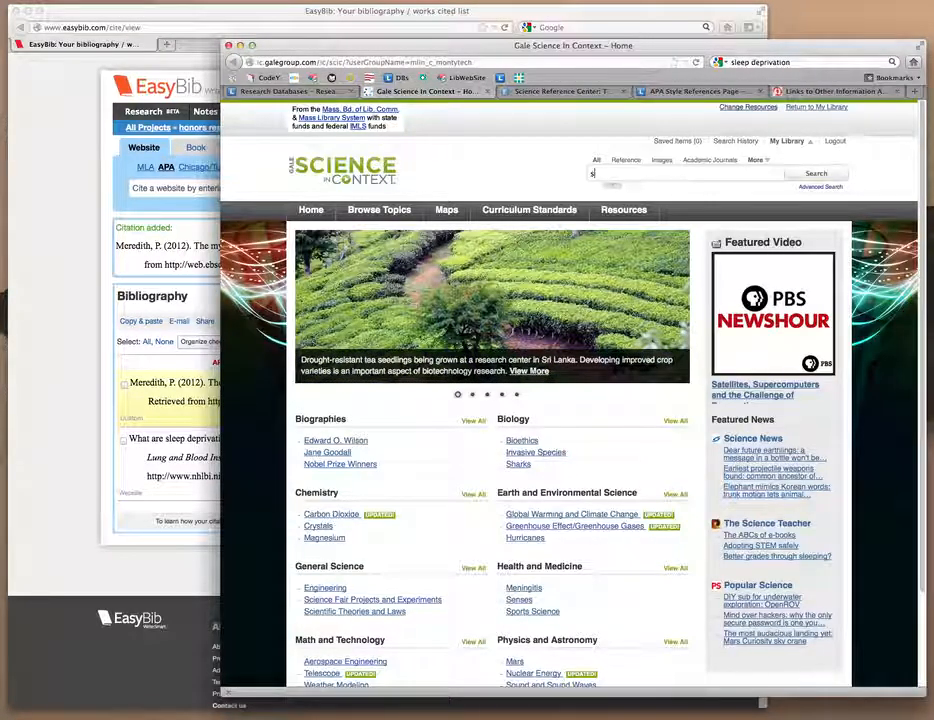
{"action": "type", "text": "d"}
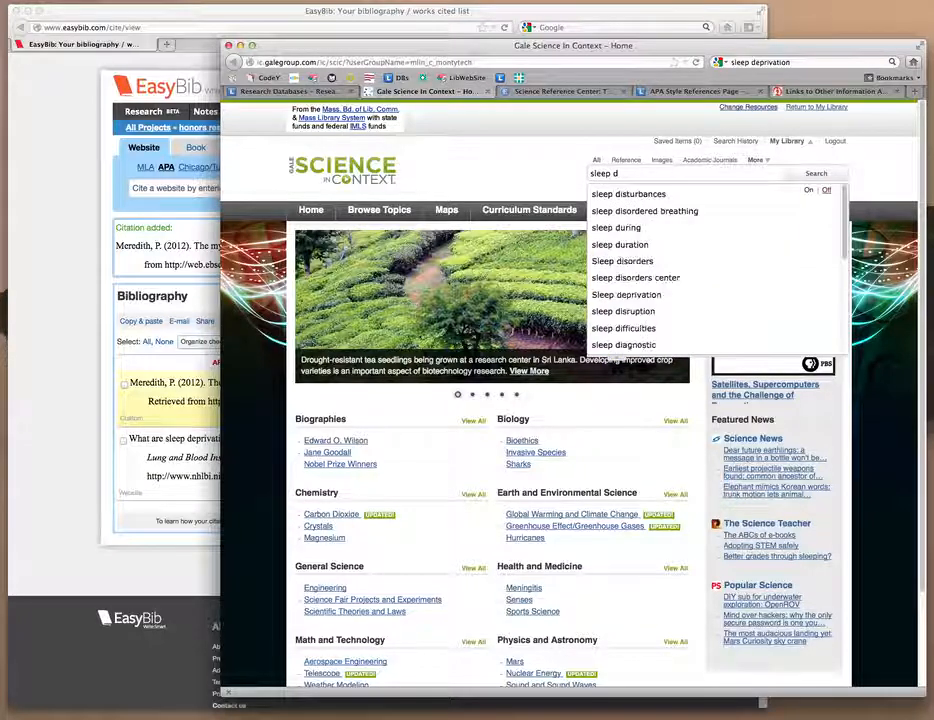
{"action": "type", "text": "e"}
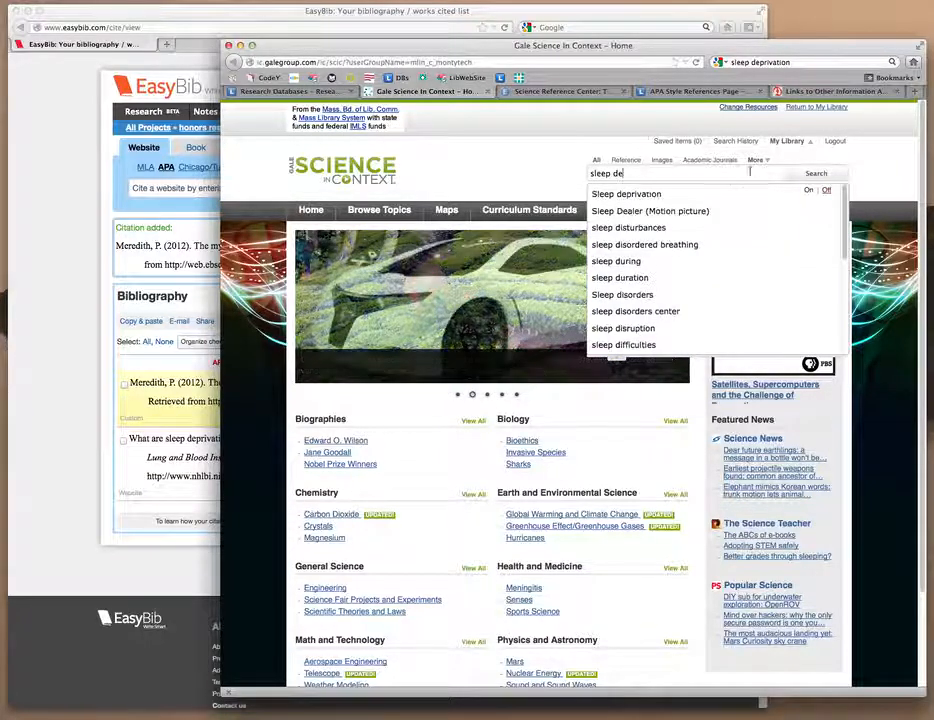
{"action": "left_click", "coordinate": [684, 199]}
{"action": "left_click", "coordinate": [812, 175]}
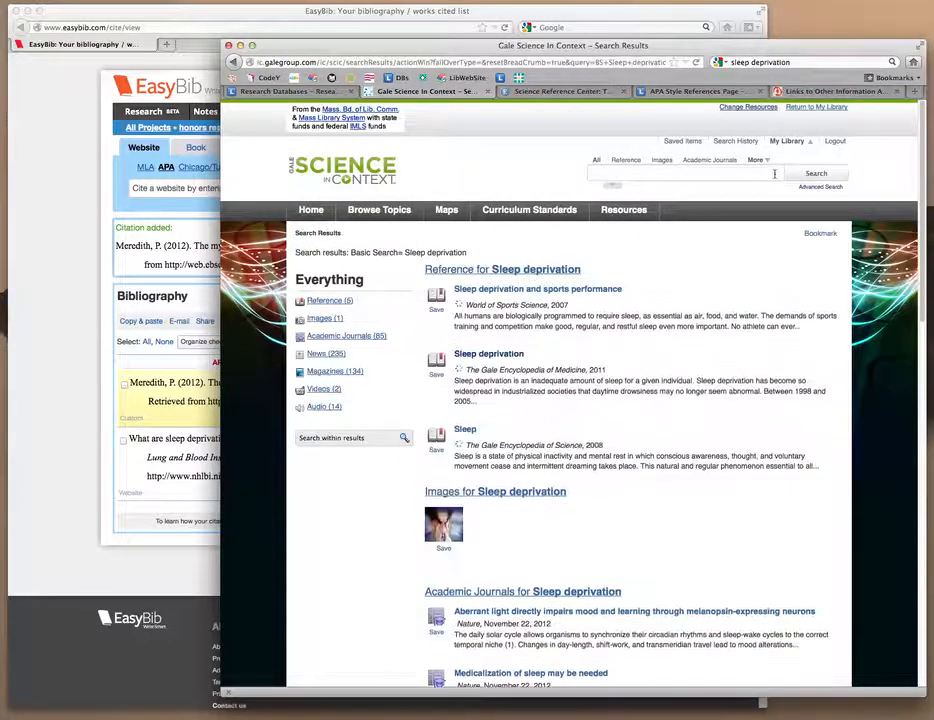
Open the "Sleep deprivation" article from The Gale Encyclopedia of Medicine, 2011, and skim through its text
{"action": "scroll", "coordinate": [497, 381], "scroll_direction": "down", "scroll_amount": 3}
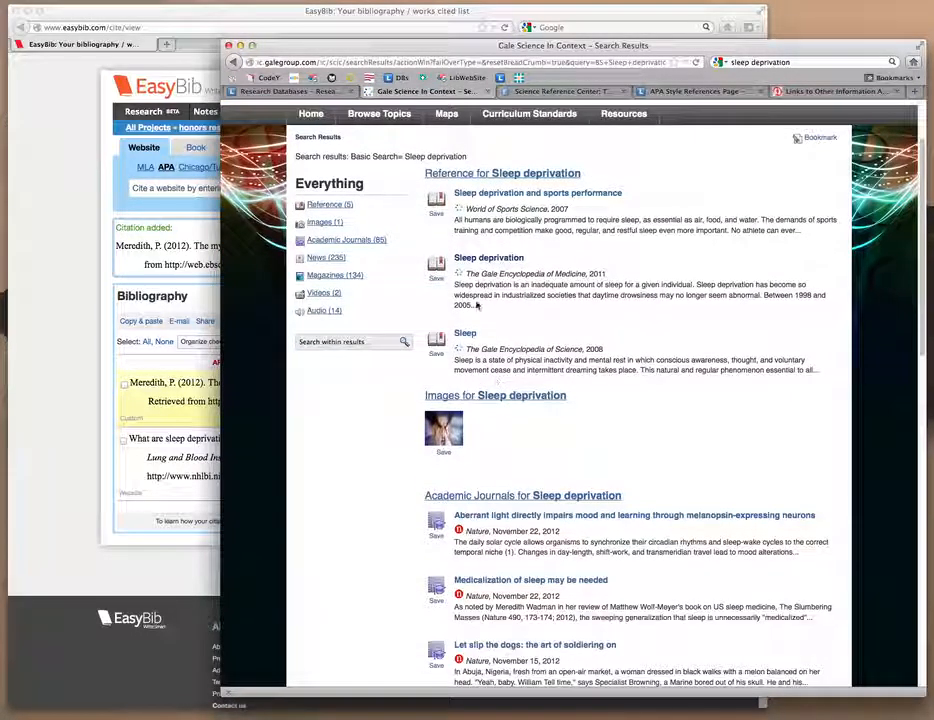
{"action": "left_click", "coordinate": [493, 258]}
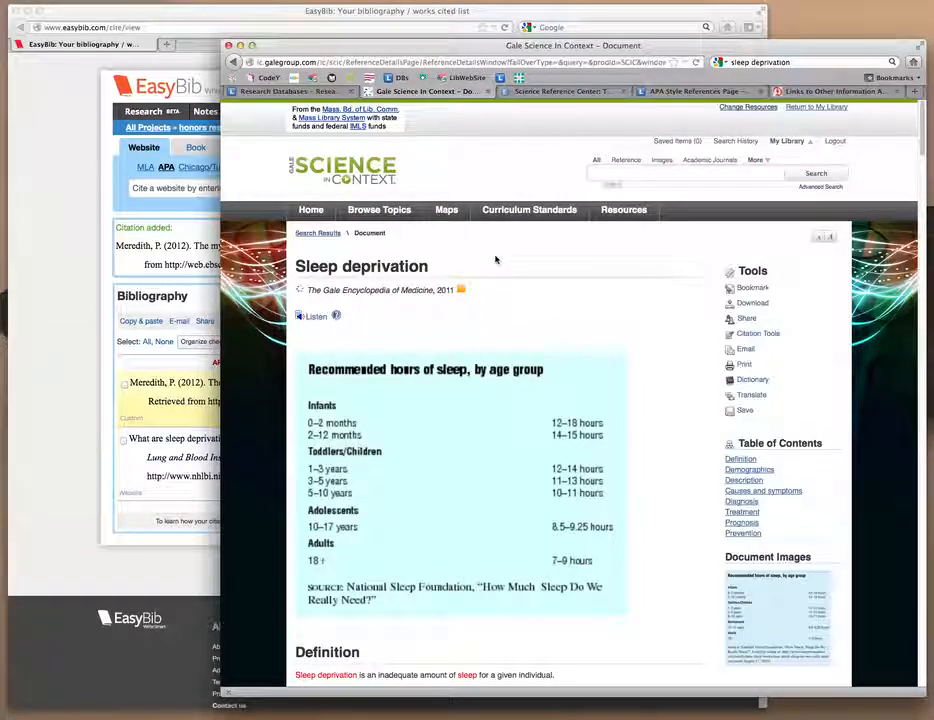
{"action": "scroll", "coordinate": [625, 355], "scroll_direction": "down", "scroll_amount": 15}
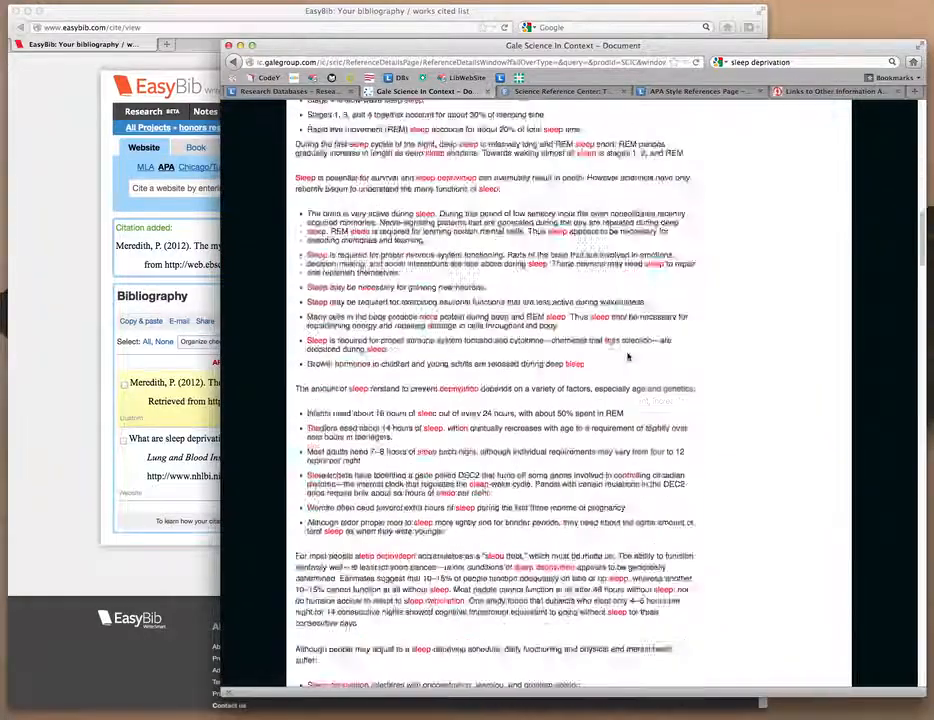
{"action": "scroll", "coordinate": [661, 455], "scroll_direction": "up", "scroll_amount": 10}
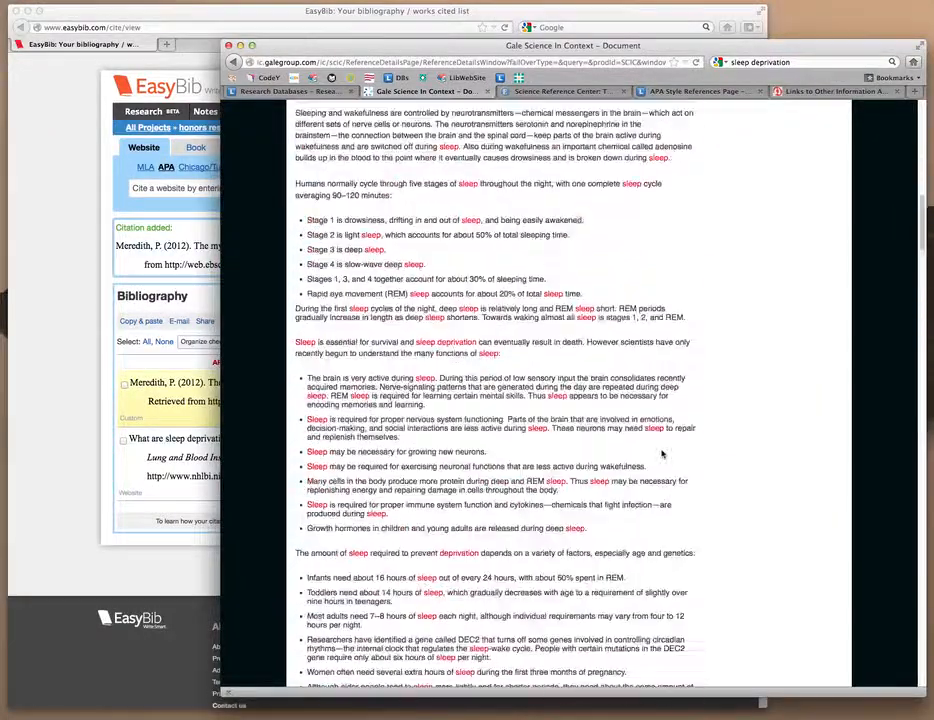
{"action": "scroll", "coordinate": [661, 455], "scroll_direction": "up", "scroll_amount": 15}
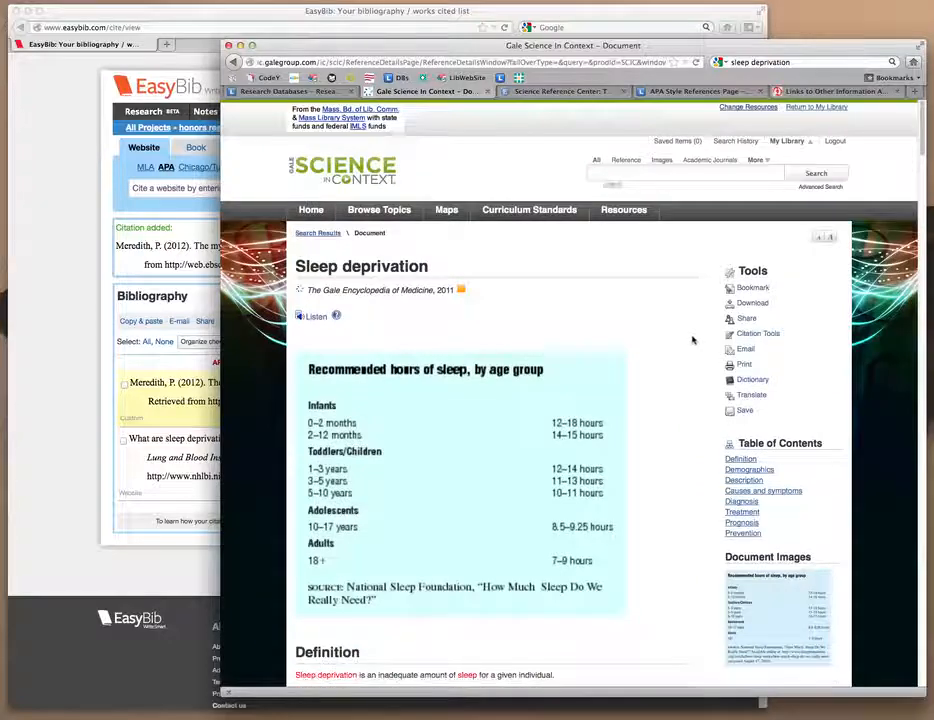
Download the article's citation in APA (American Psychological Association) format and open the file with Microsoft Word
{"action": "left_click", "coordinate": [752, 335]}
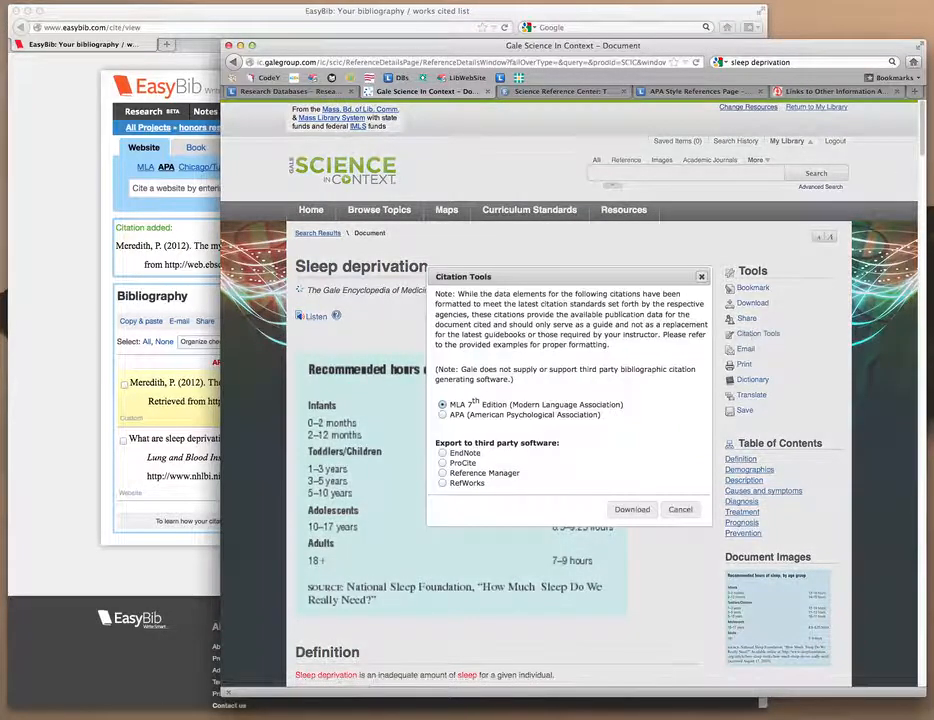
{"action": "left_click", "coordinate": [442, 415]}
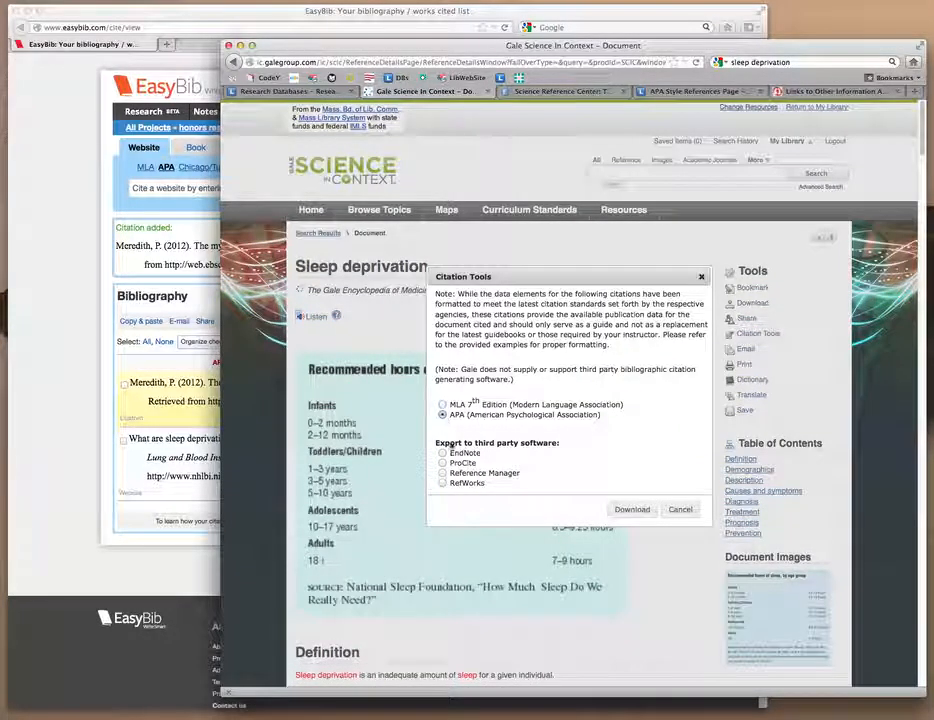
{"action": "left_click", "coordinate": [631, 510]}
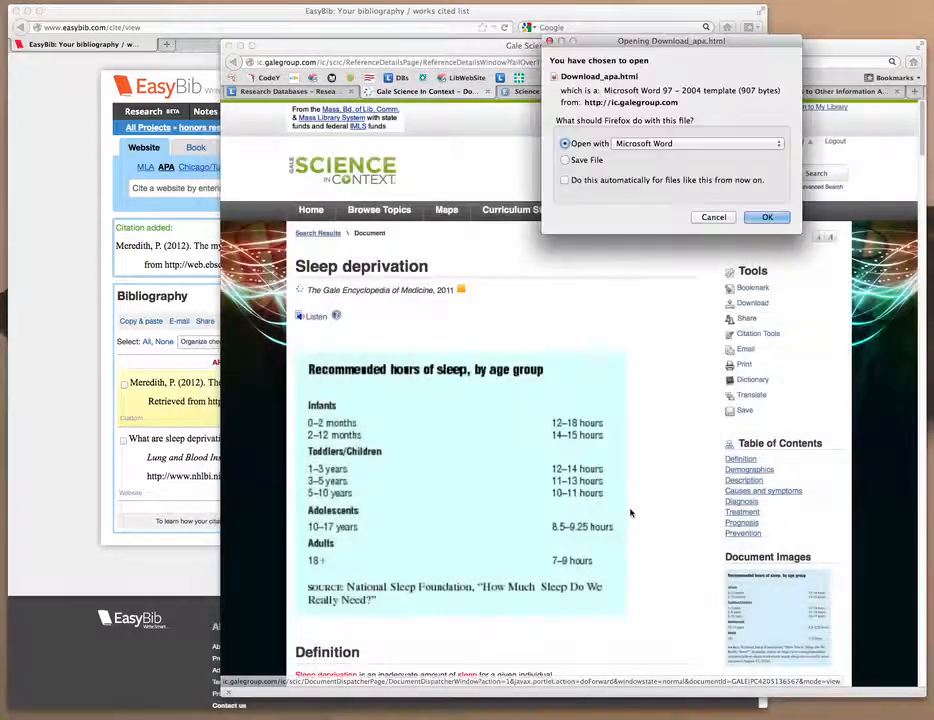
{"action": "left_click", "coordinate": [768, 218]}
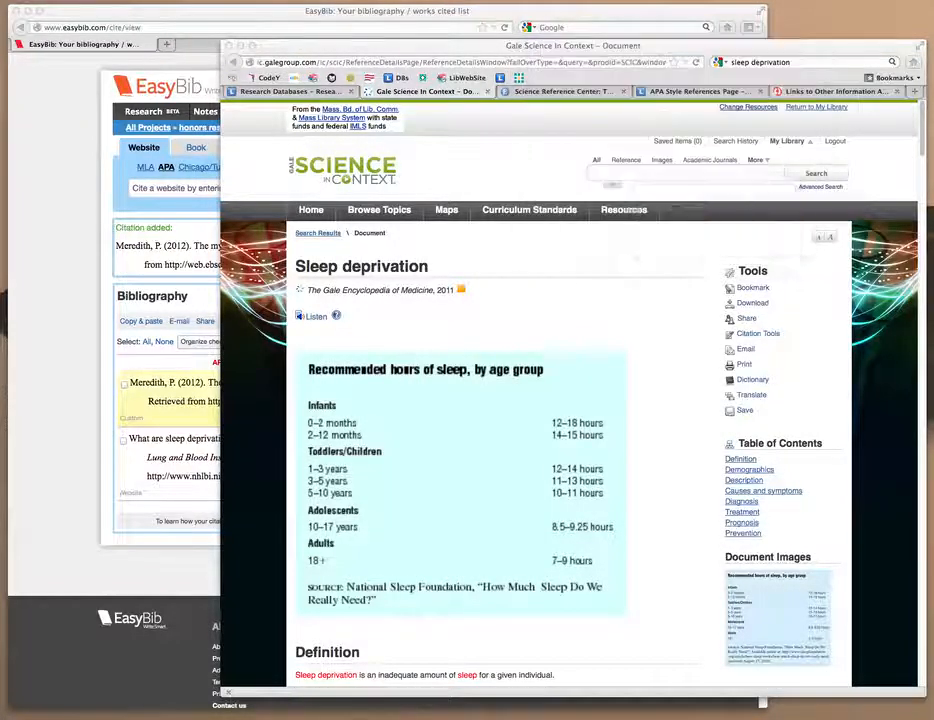
{"action": "left_click", "coordinate": [800, 255]}
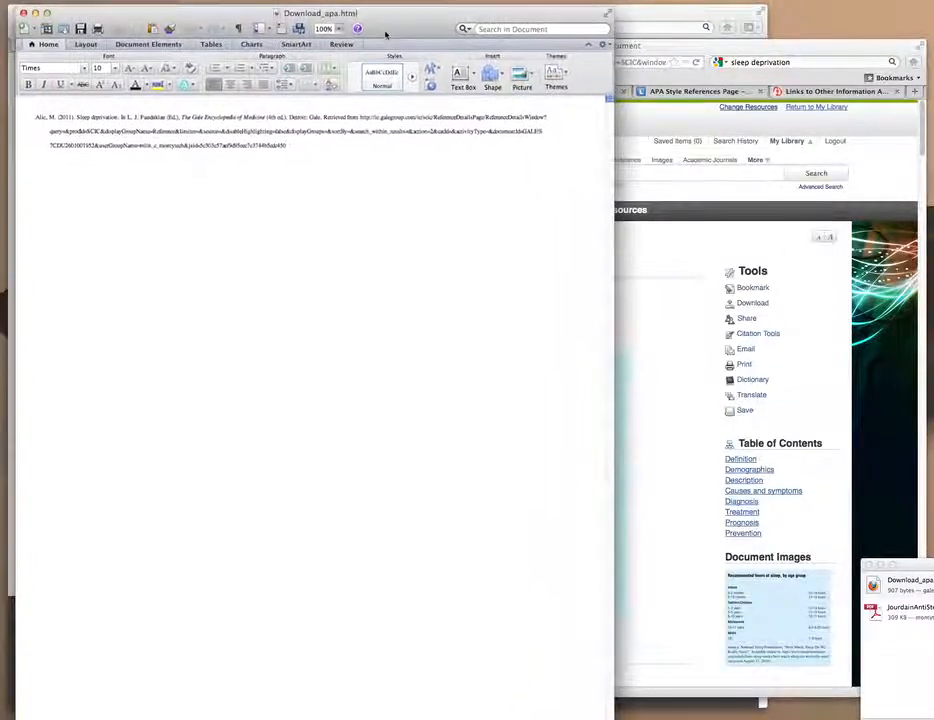
{"action": "left_click_drag", "start_coordinate": [385, 36], "coordinate": [381, 36]}
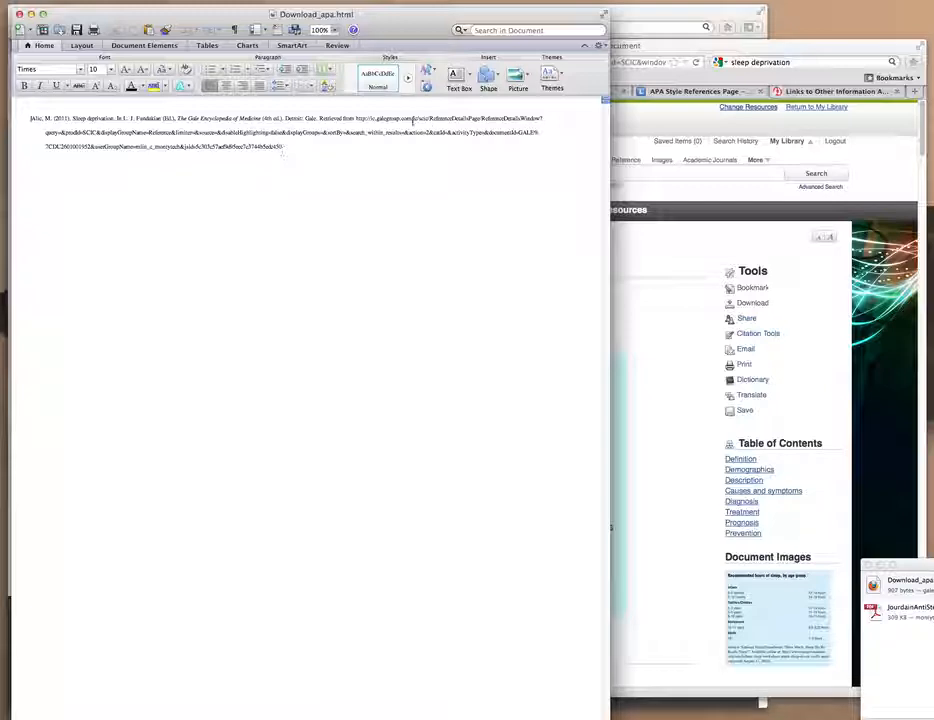
{"action": "left_click_drag", "start_coordinate": [411, 118], "coordinate": [35, 121]}
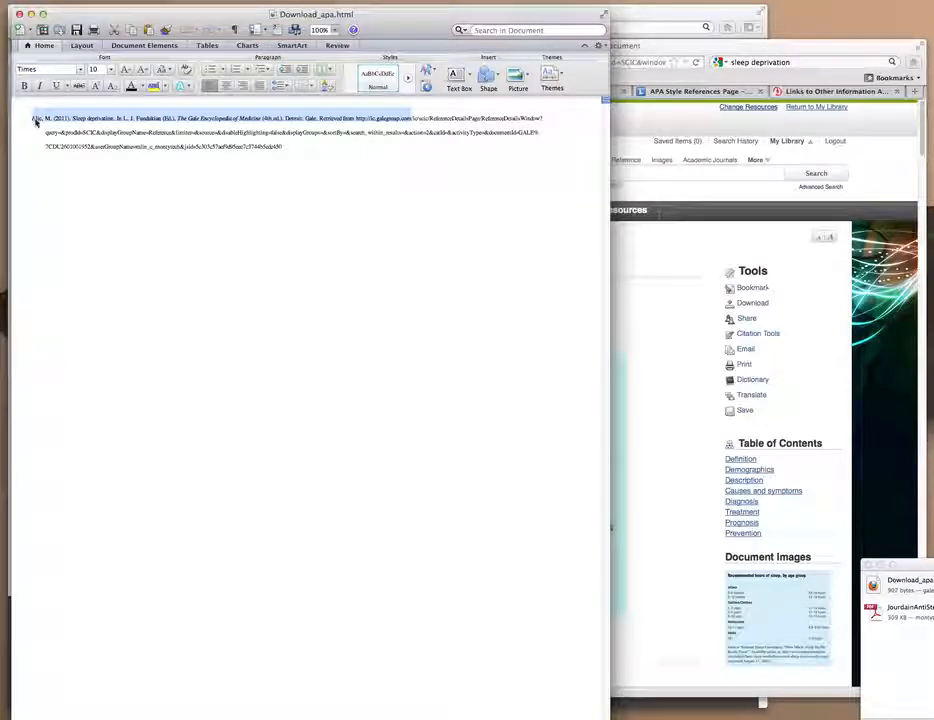
{"action": "right_click", "coordinate": [393, 121]}
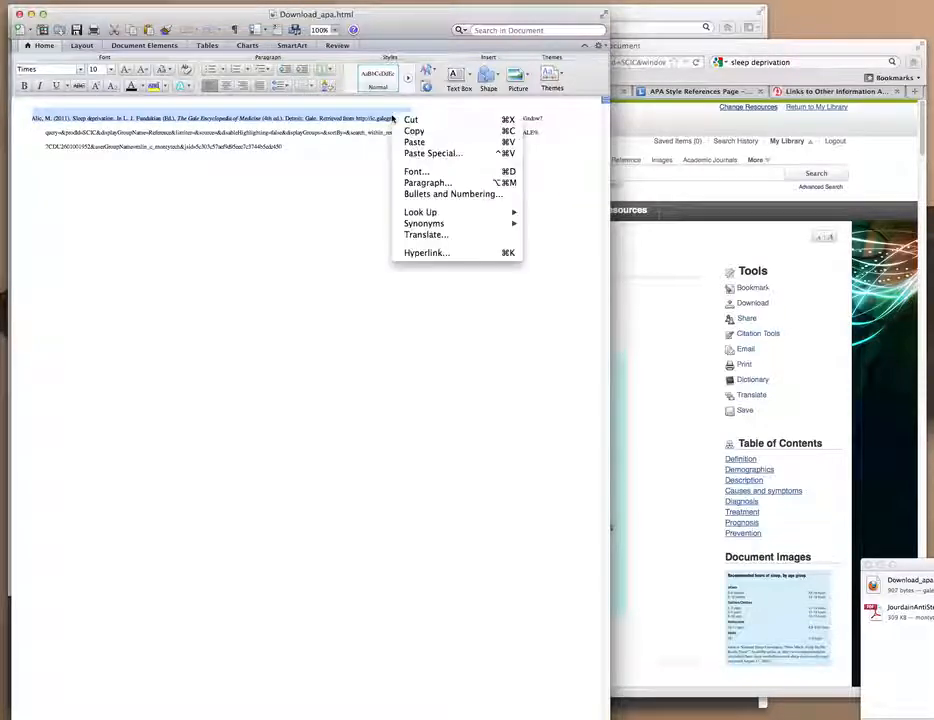
{"action": "left_click", "coordinate": [414, 130]}
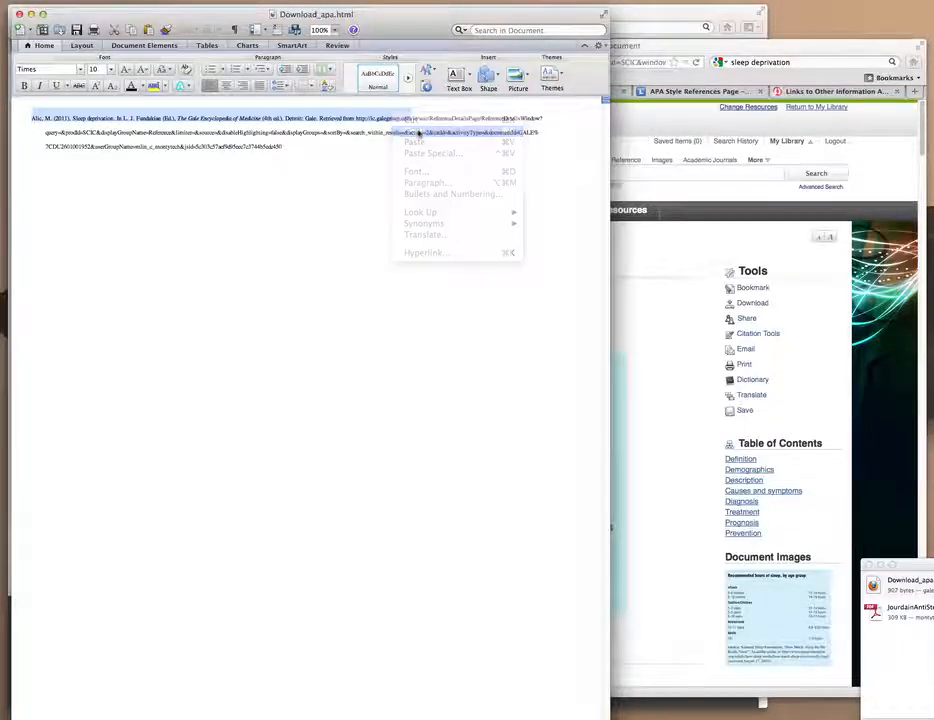
{"action": "left_click", "coordinate": [19, 15]}
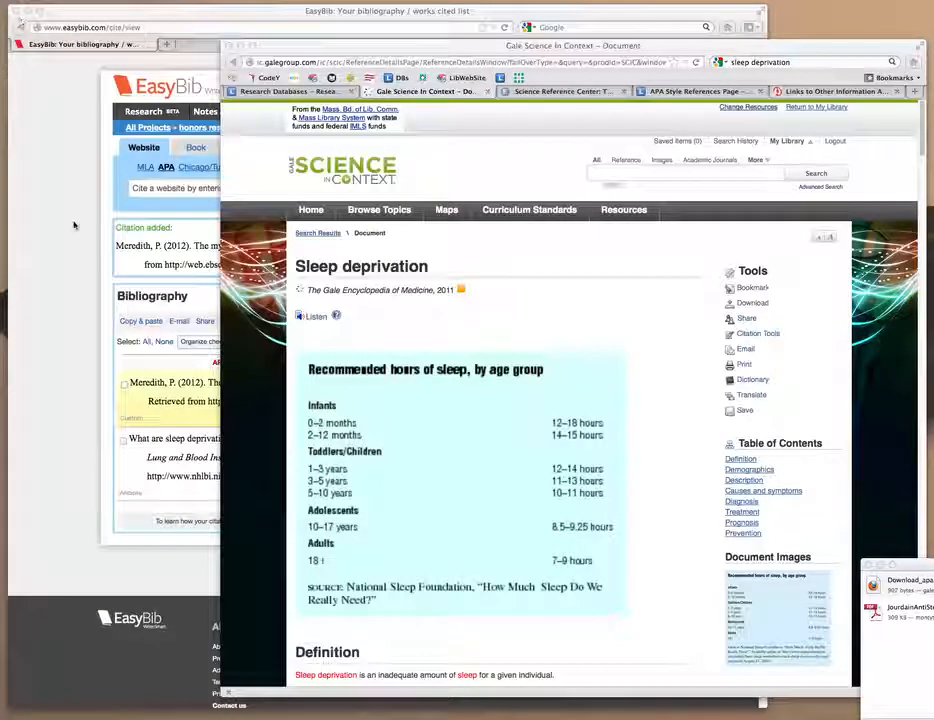
Switch to EasyBib, paste the copied Gale Encyclopedia of Medicine citation as a custom database citation and create it
{"action": "scroll", "coordinate": [516, 294], "scroll_direction": "down", "scroll_amount": 3}
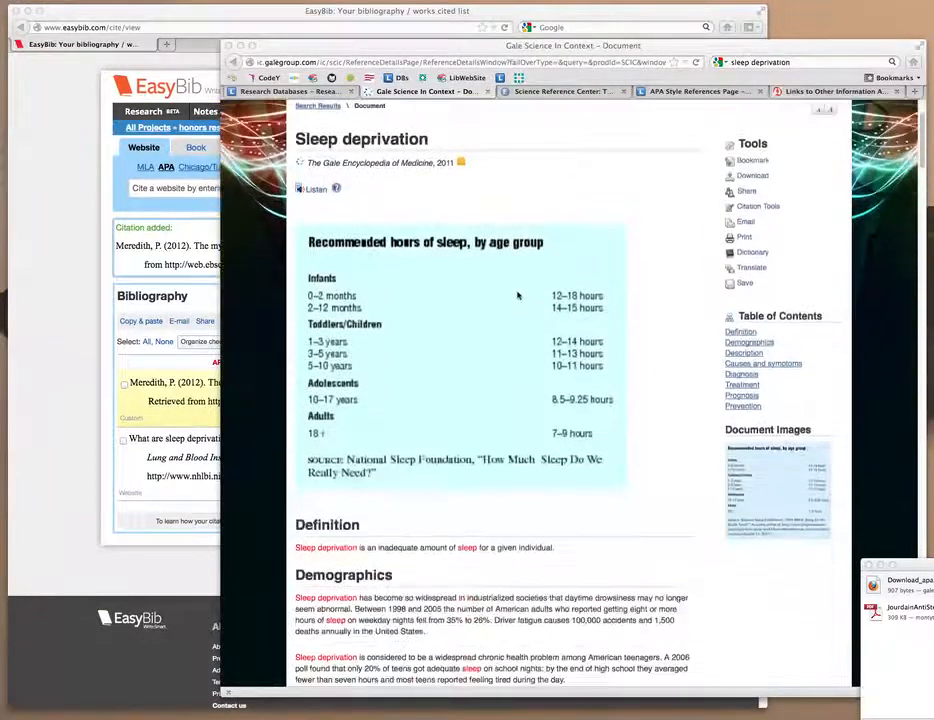
{"action": "scroll", "coordinate": [517, 294], "scroll_direction": "down", "scroll_amount": 20}
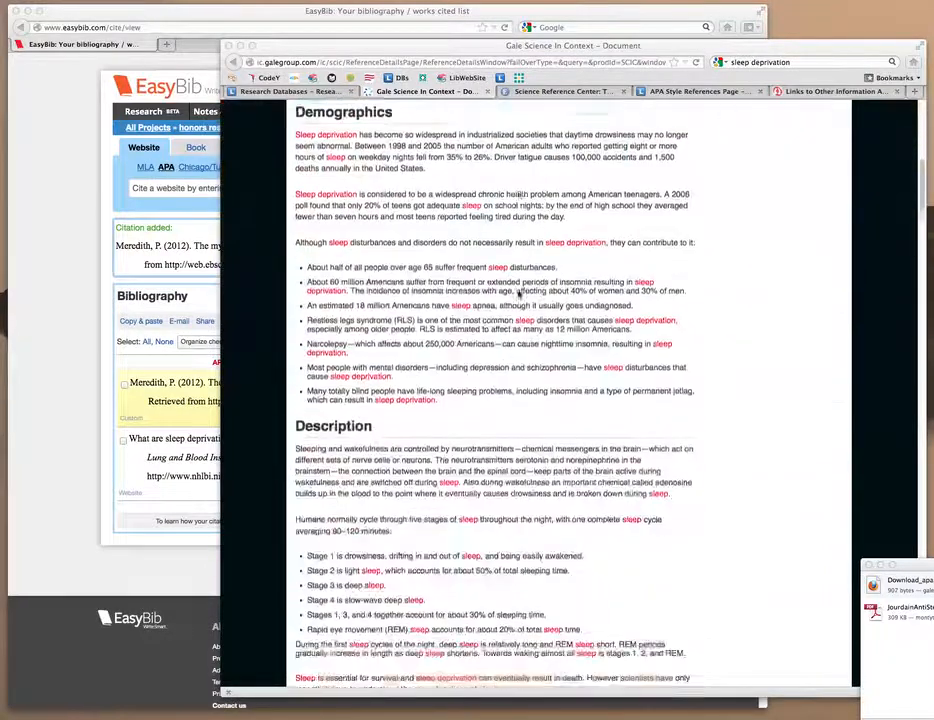
{"action": "scroll", "coordinate": [517, 294], "scroll_direction": "down", "scroll_amount": 15}
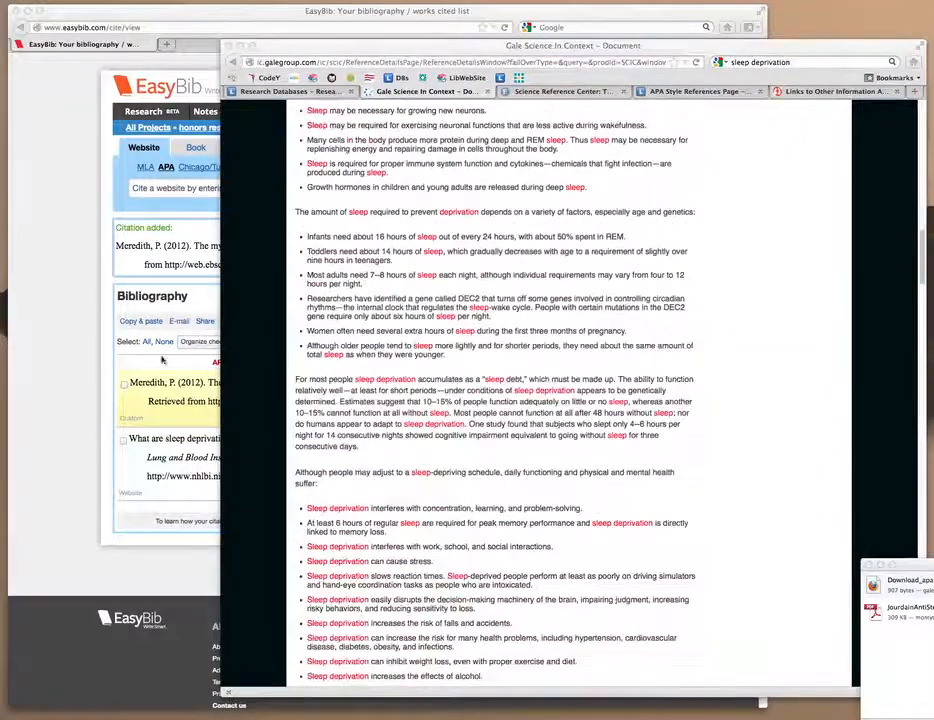
{"action": "left_click", "coordinate": [51, 345]}
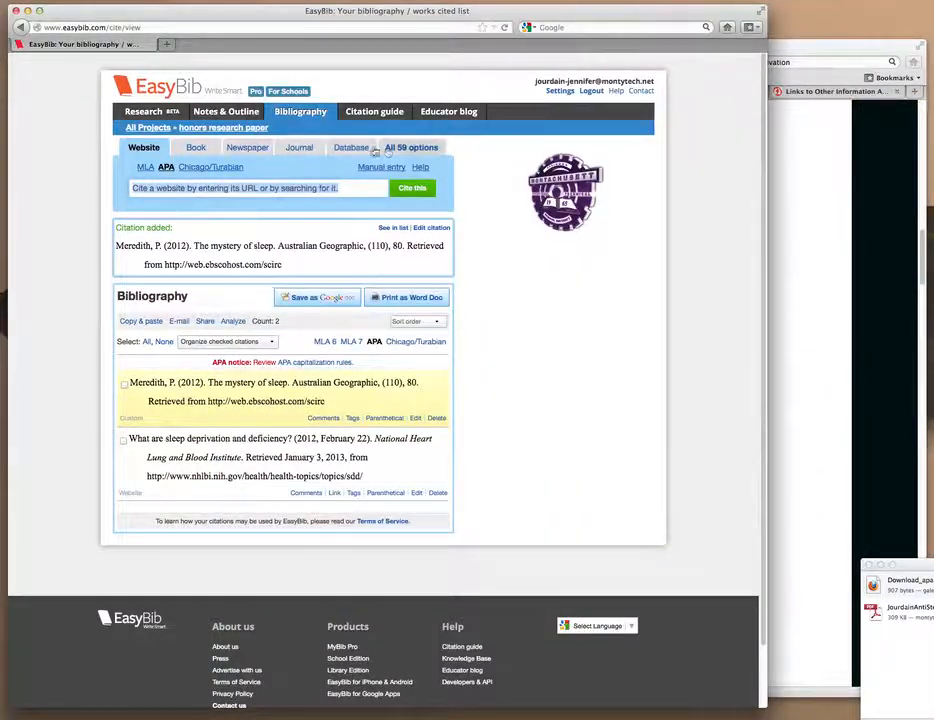
{"action": "left_click", "coordinate": [348, 149]}
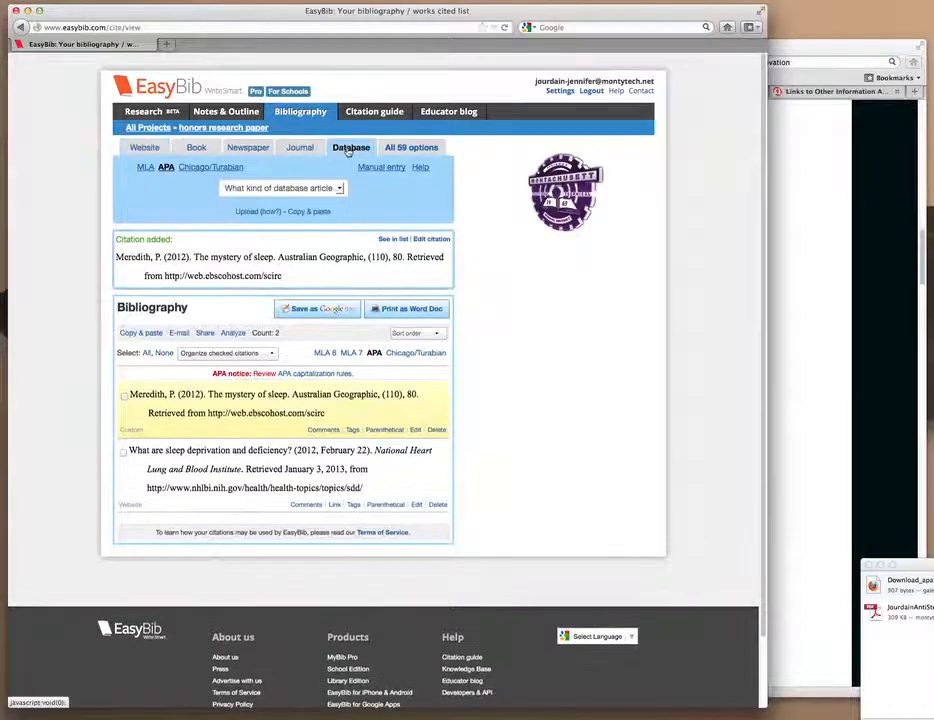
{"action": "left_click", "coordinate": [309, 213]}
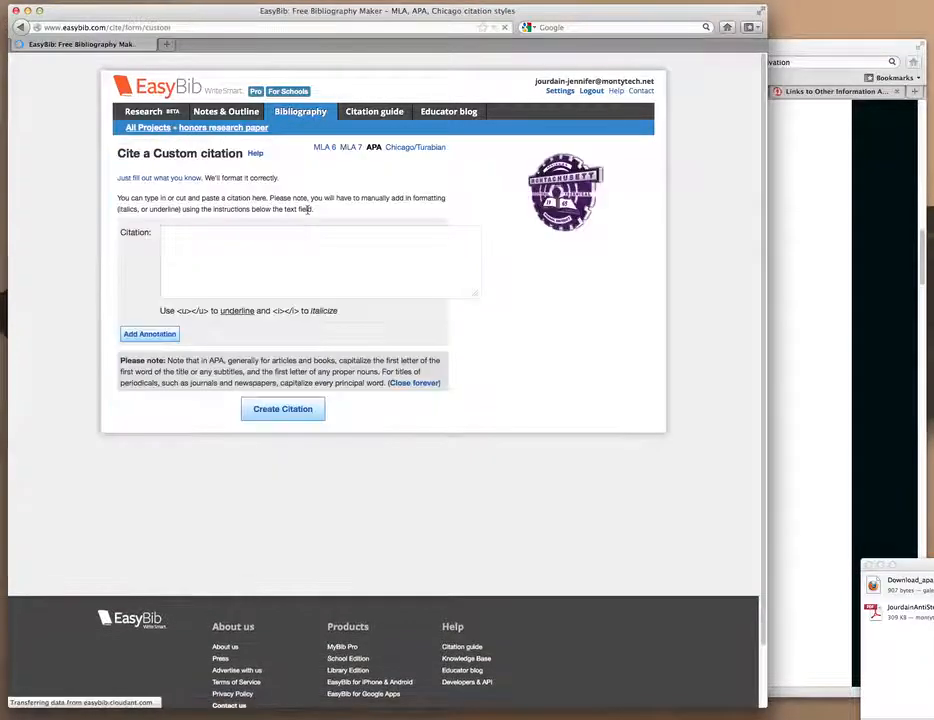
{"action": "key", "text": "super+v"}
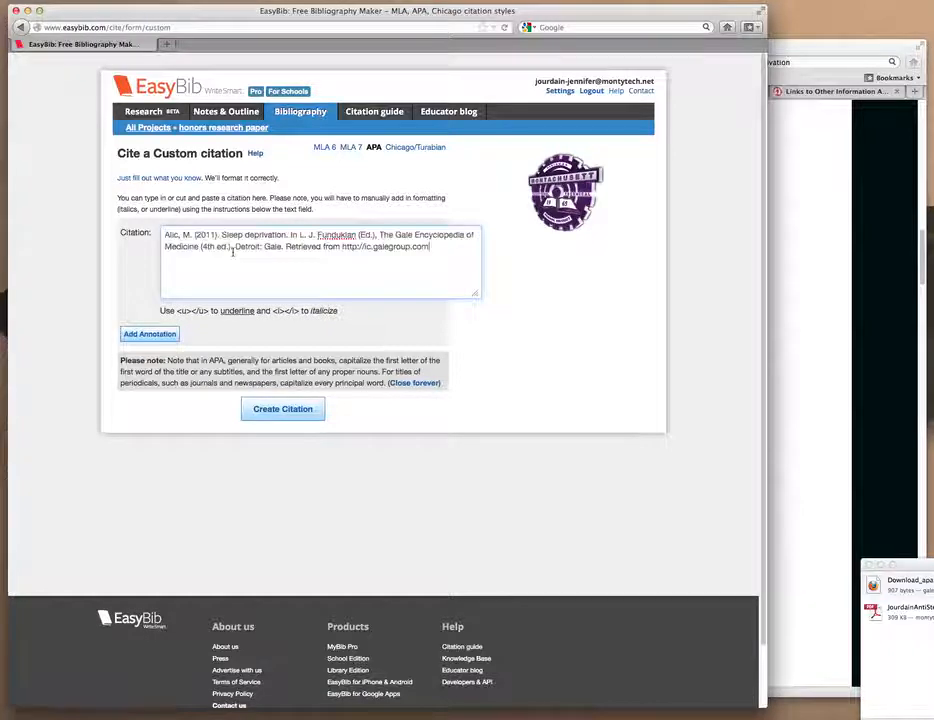
{"action": "left_click", "coordinate": [270, 411]}
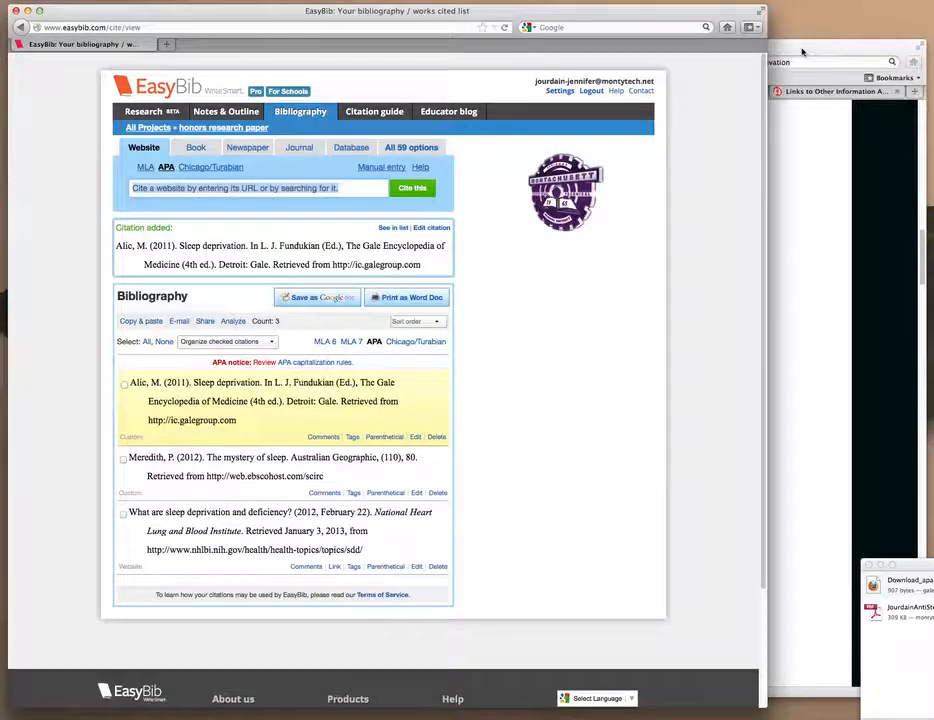
Download the Science in Context article's APA citation again, check its formatting in Microsoft Word and close the document
{"action": "left_click_drag", "start_coordinate": [803, 52], "coordinate": [257, 50]}
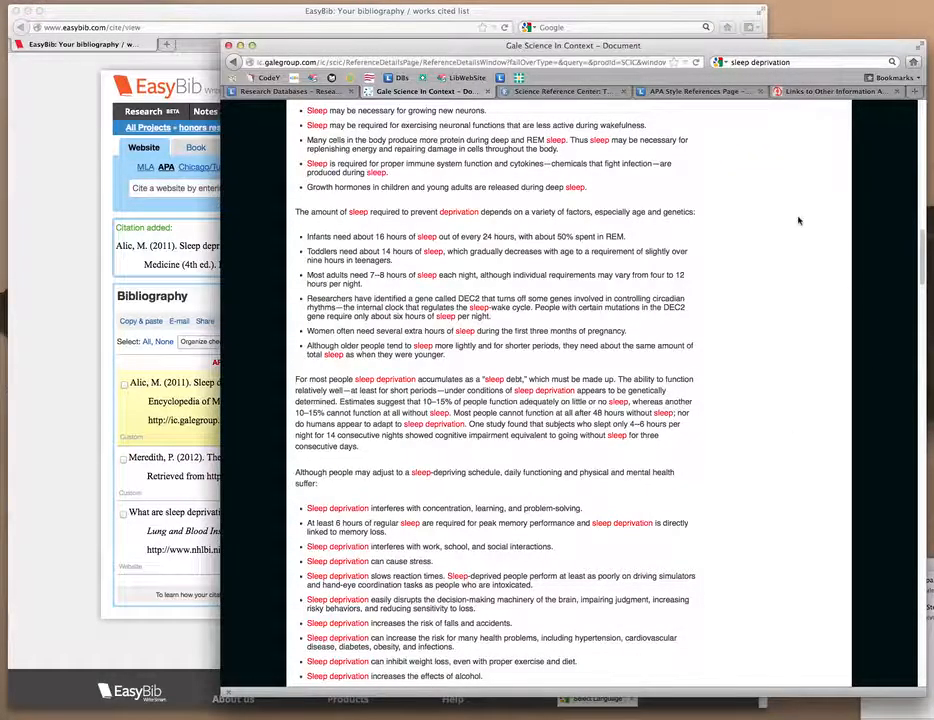
{"action": "scroll", "coordinate": [798, 220], "scroll_direction": "up", "scroll_amount": 10}
{"action": "scroll", "coordinate": [795, 225], "scroll_direction": "up", "scroll_amount": 5}
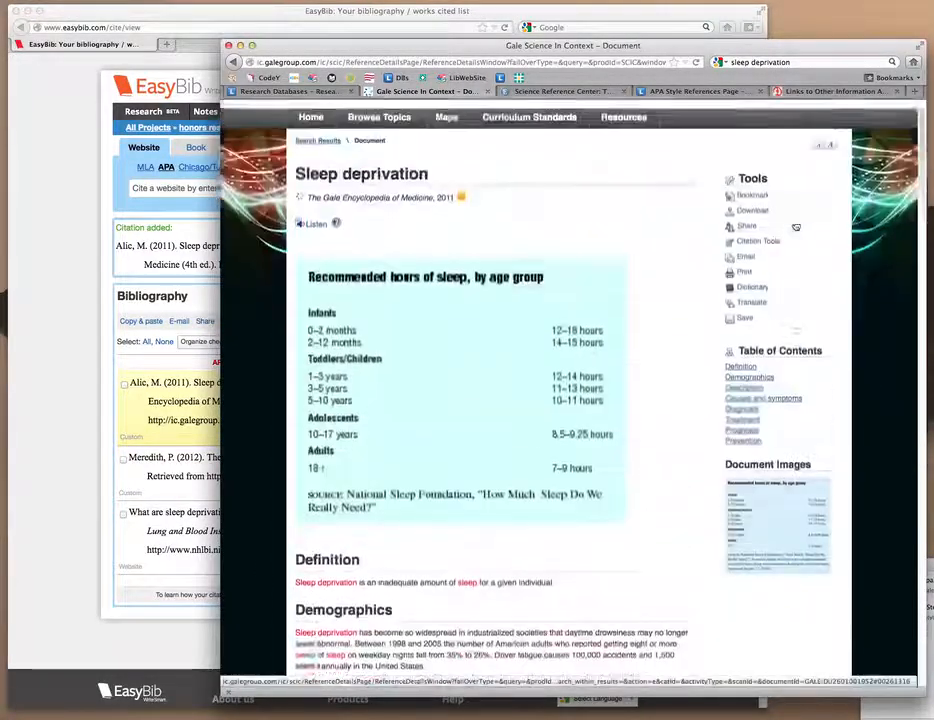
{"action": "left_click", "coordinate": [756, 270]}
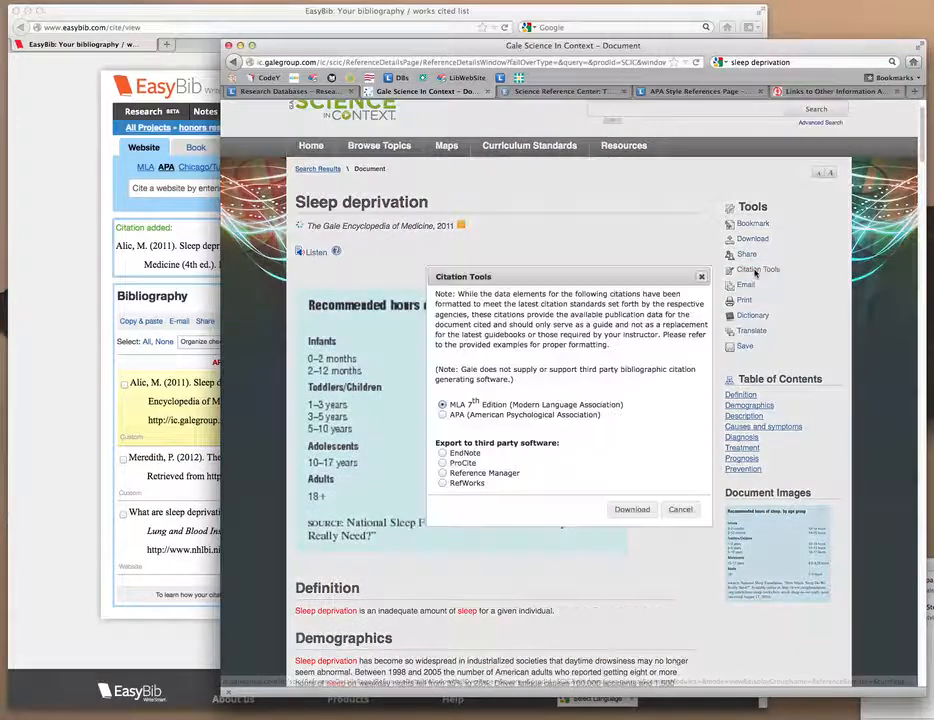
{"action": "left_click", "coordinate": [500, 416]}
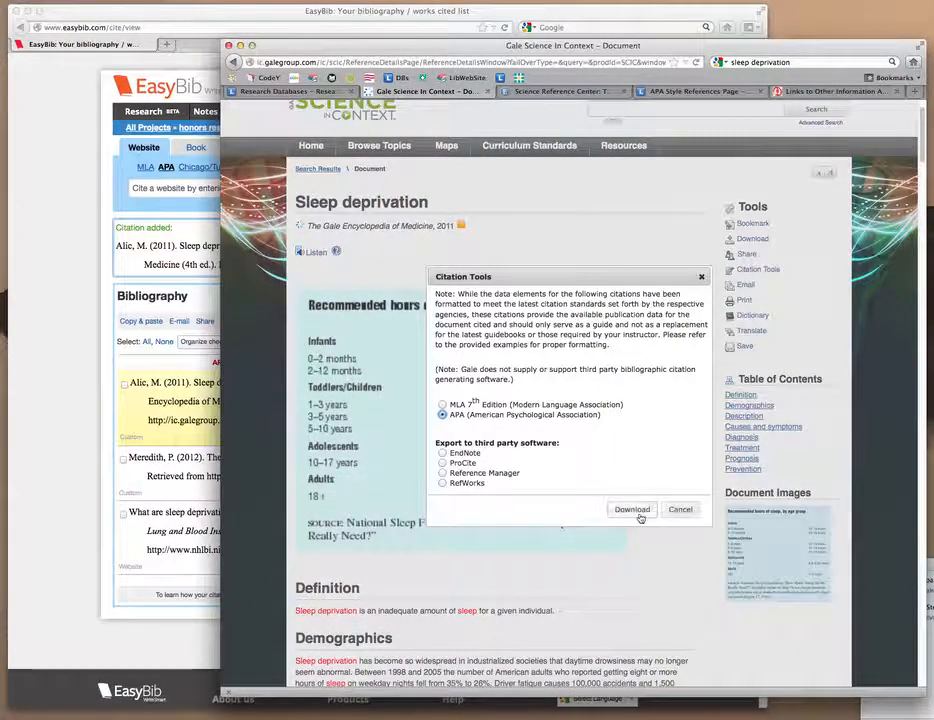
{"action": "left_click", "coordinate": [634, 510]}
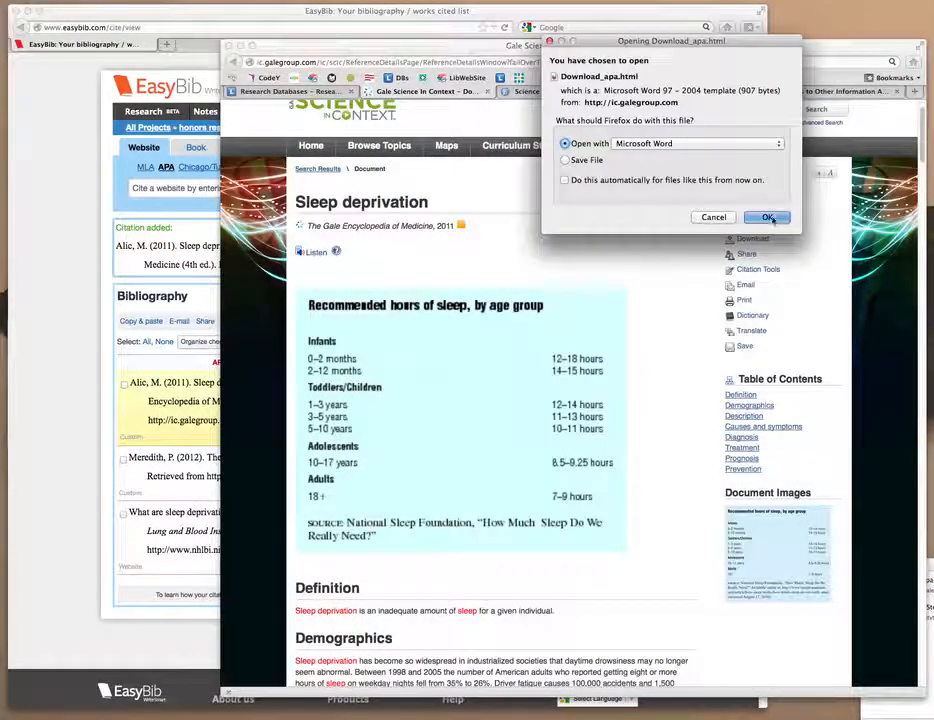
{"action": "left_click", "coordinate": [767, 217]}
{"action": "left_click", "coordinate": [785, 256]}
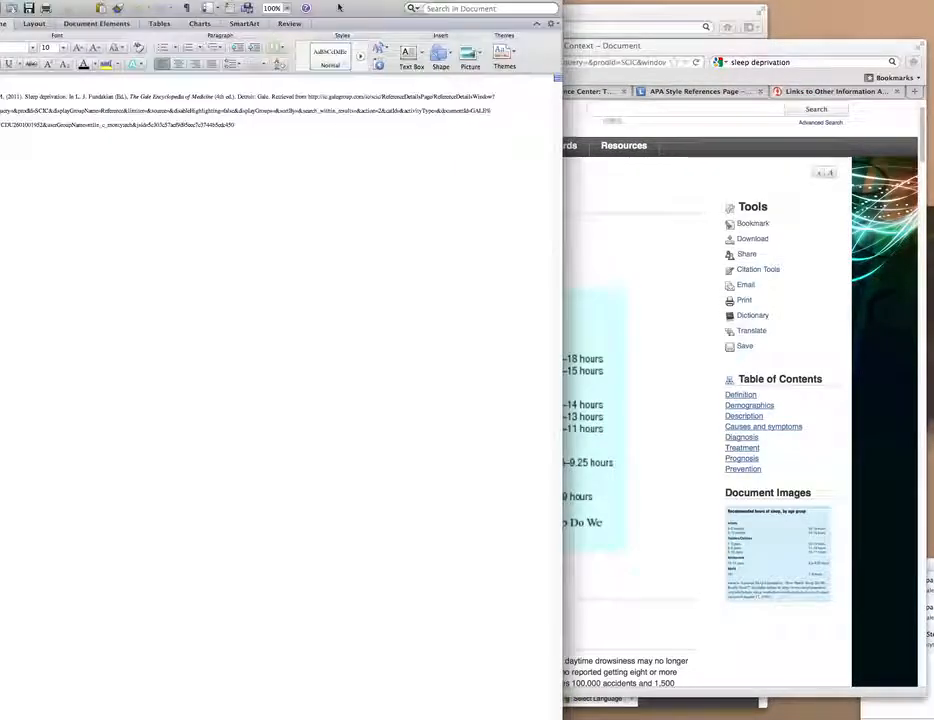
{"action": "left_click_drag", "start_coordinate": [338, 8], "coordinate": [448, 46]}
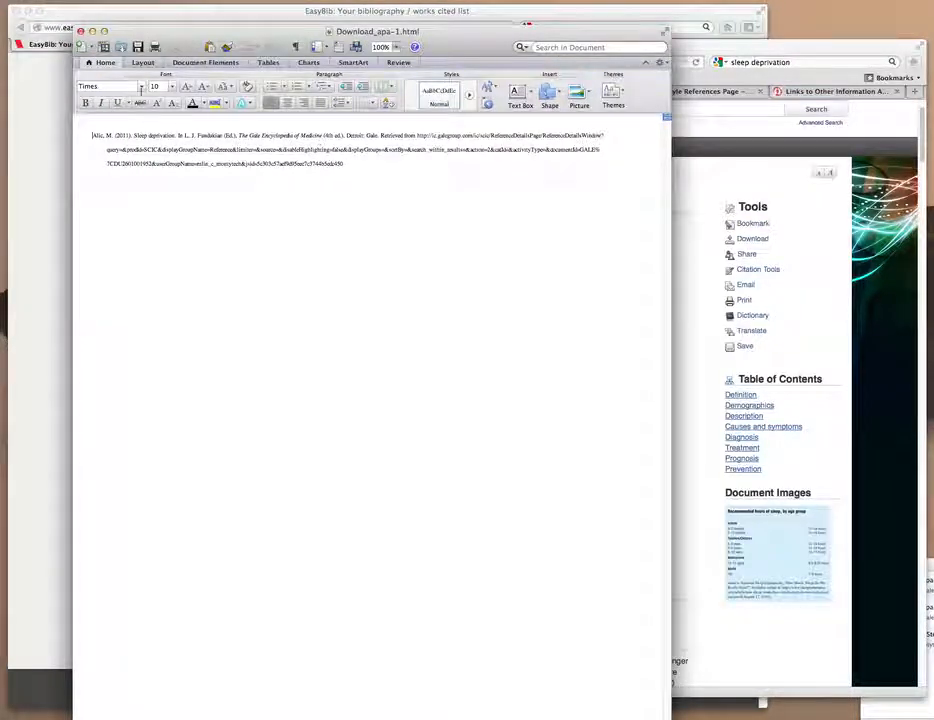
{"action": "left_click", "coordinate": [80, 32]}
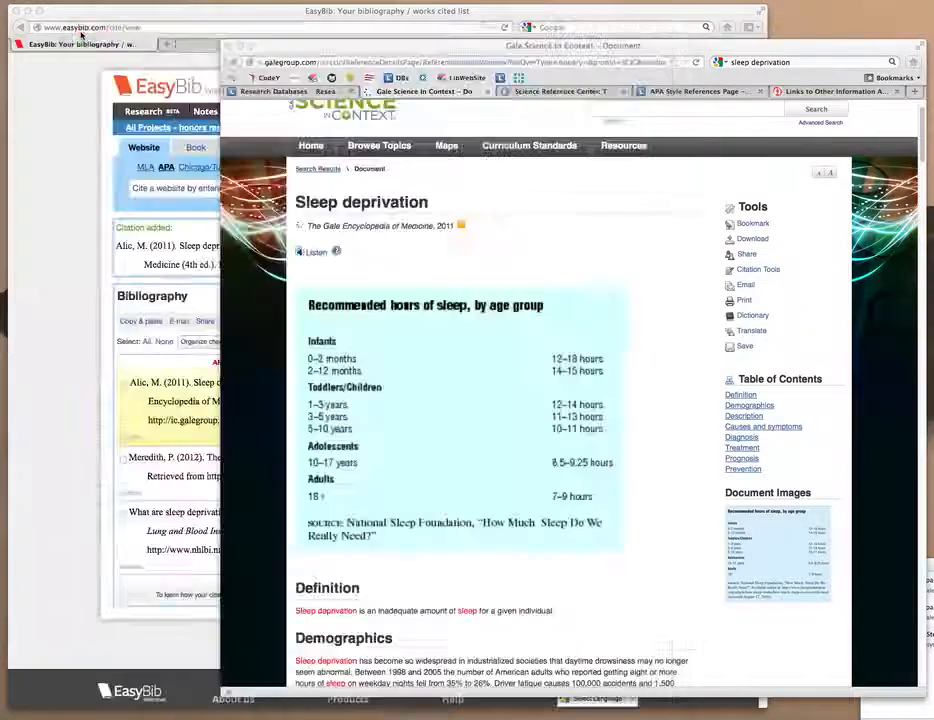
Edit the "Sleep deprivation" citation in EasyBib, enclosing "The Gale Encyclopedia of Medicine" in <i> and </i> italic tags, and update it
{"action": "left_click", "coordinate": [72, 238]}
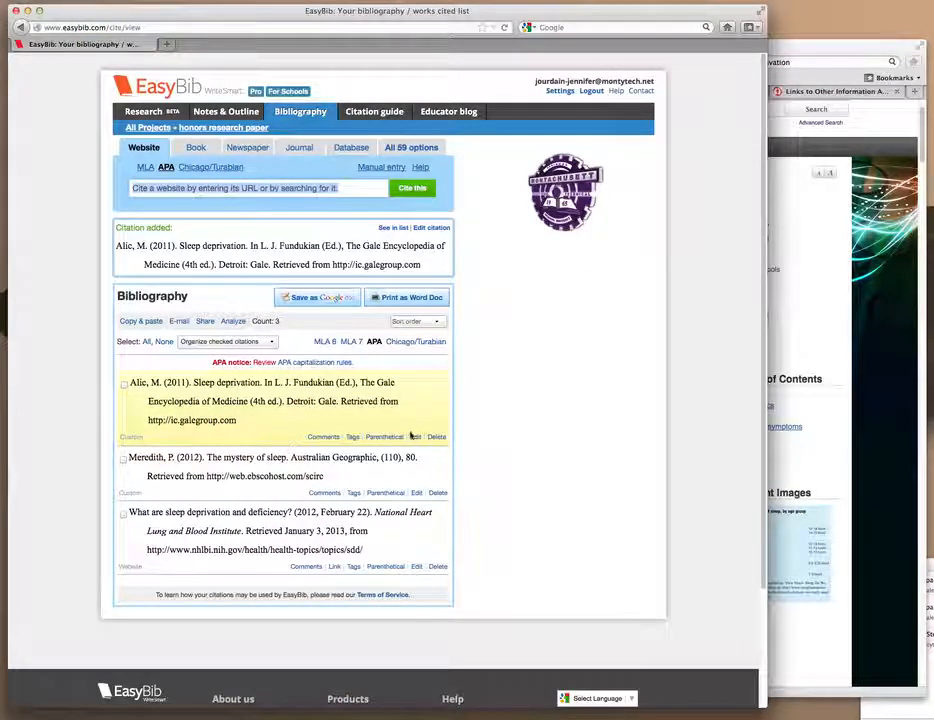
{"action": "left_click", "coordinate": [415, 439]}
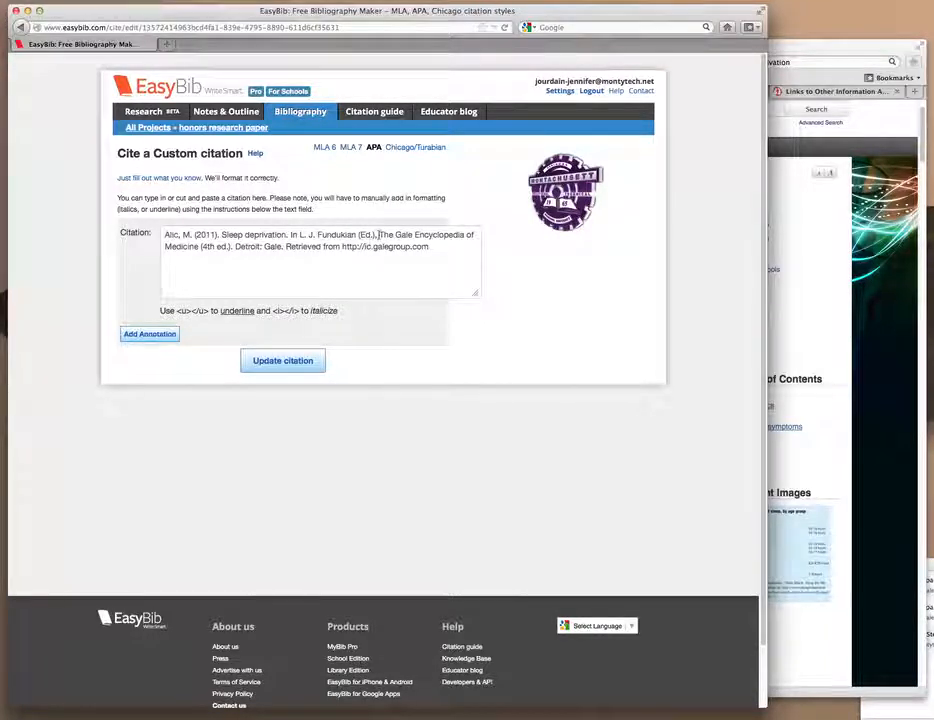
{"action": "left_click", "coordinate": [373, 249]}
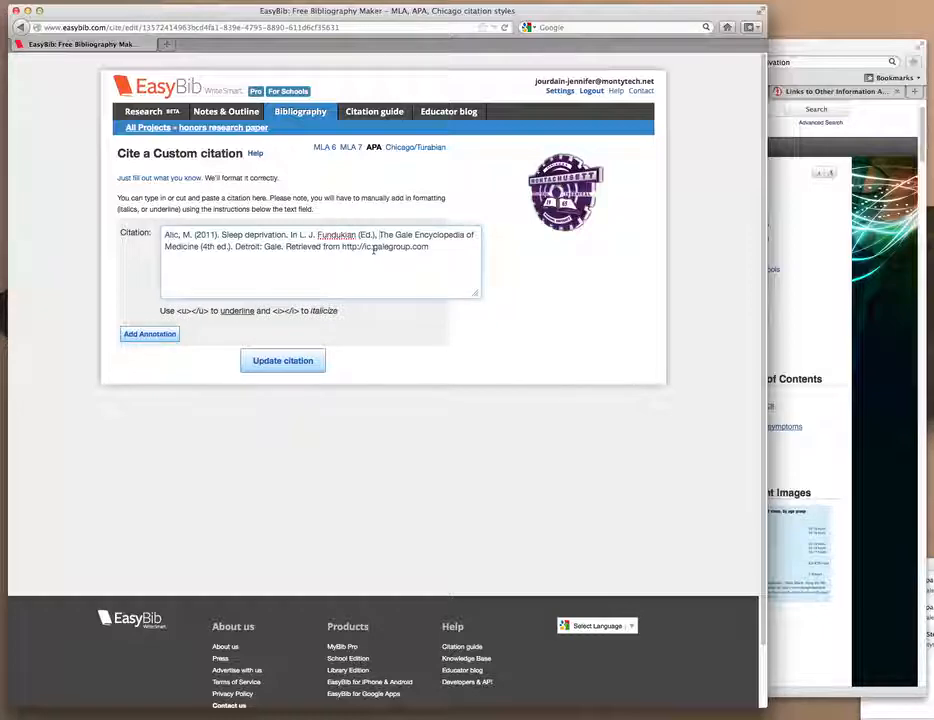
{"action": "left_click", "coordinate": [380, 234]}
{"action": "type", "text": "<"}
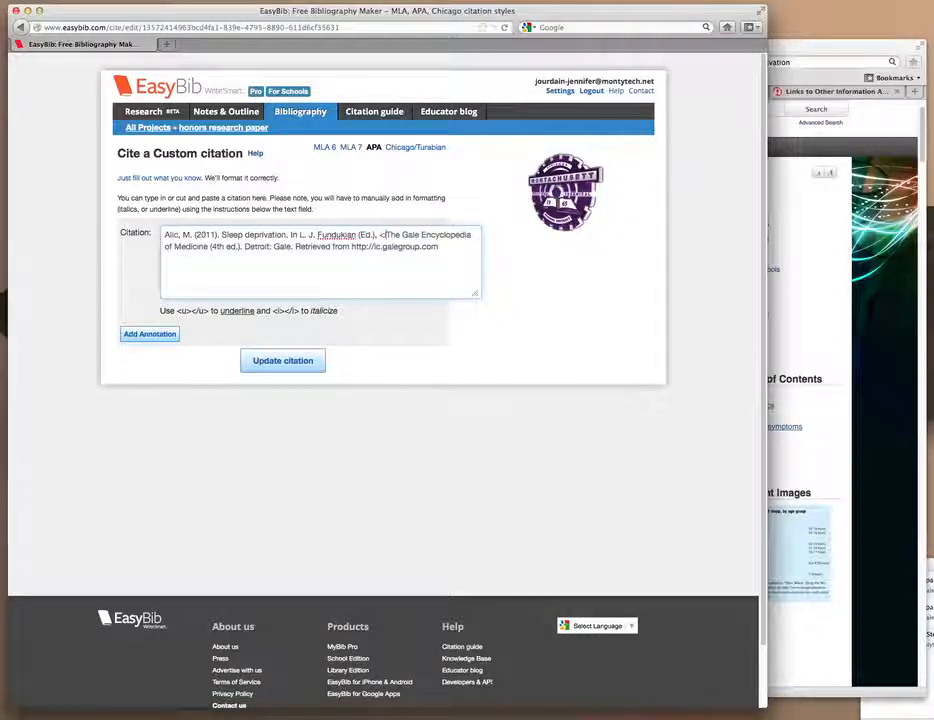
{"action": "type", "text": "i>"}
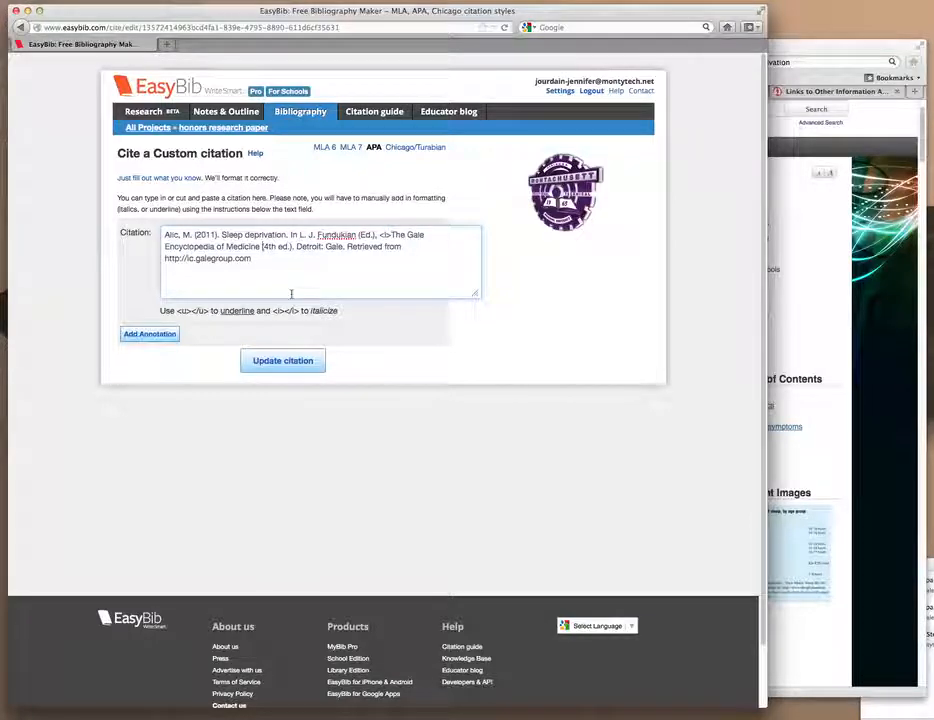
{"action": "left_click", "coordinate": [262, 246]}
{"action": "type", "text": "</i>"}
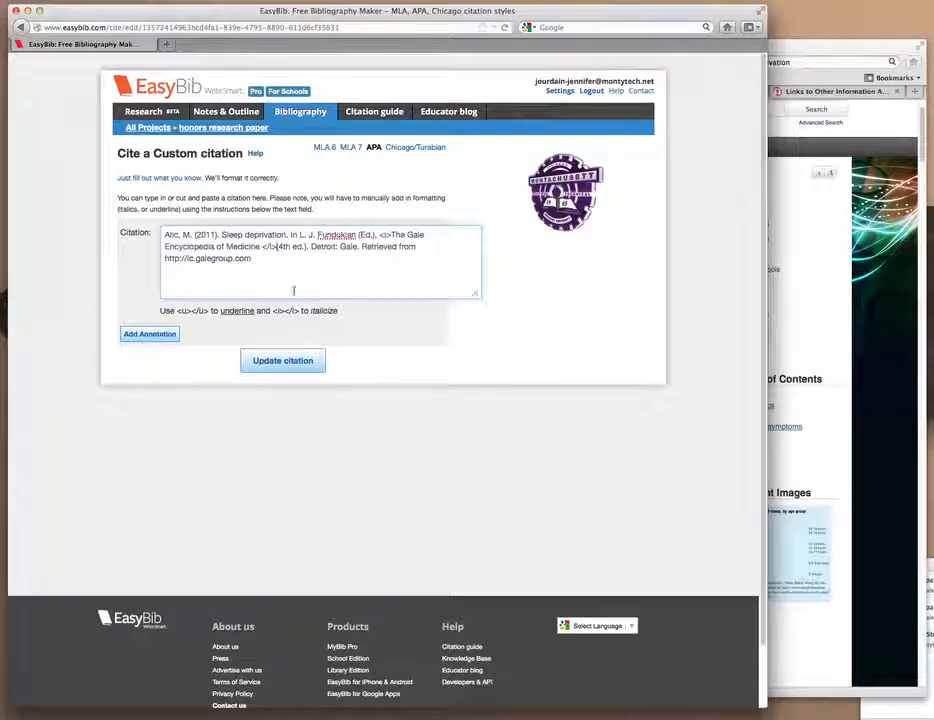
{"action": "left_click", "coordinate": [279, 362]}
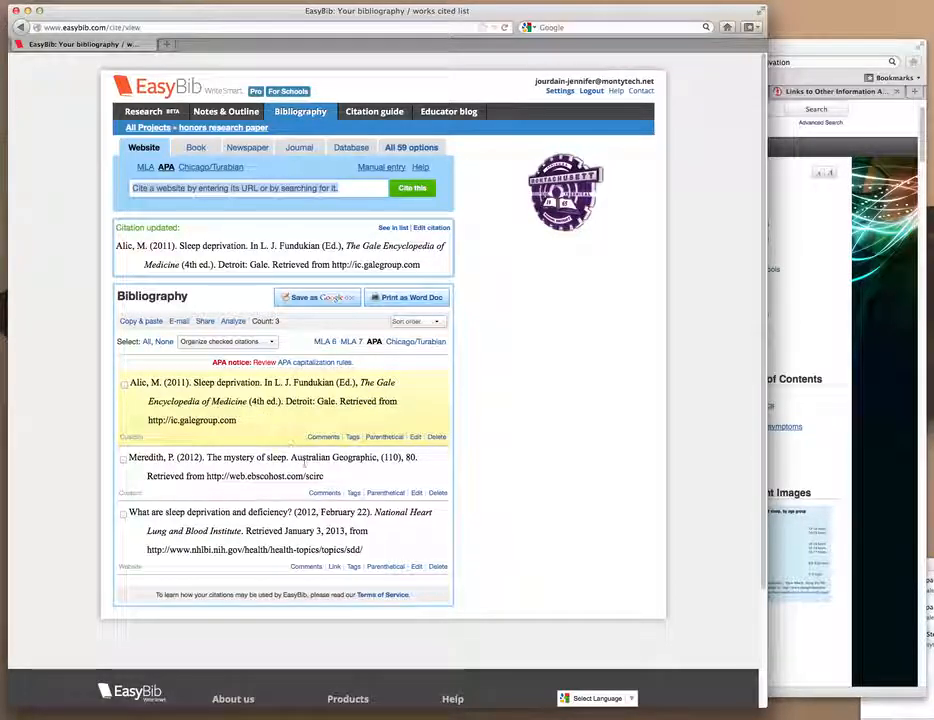
Edit the "The mystery of sleep" citation, enclosing "Australian Geographic, (110)" in <i> and </i> italic tags, and update it
{"action": "left_click", "coordinate": [417, 494]}
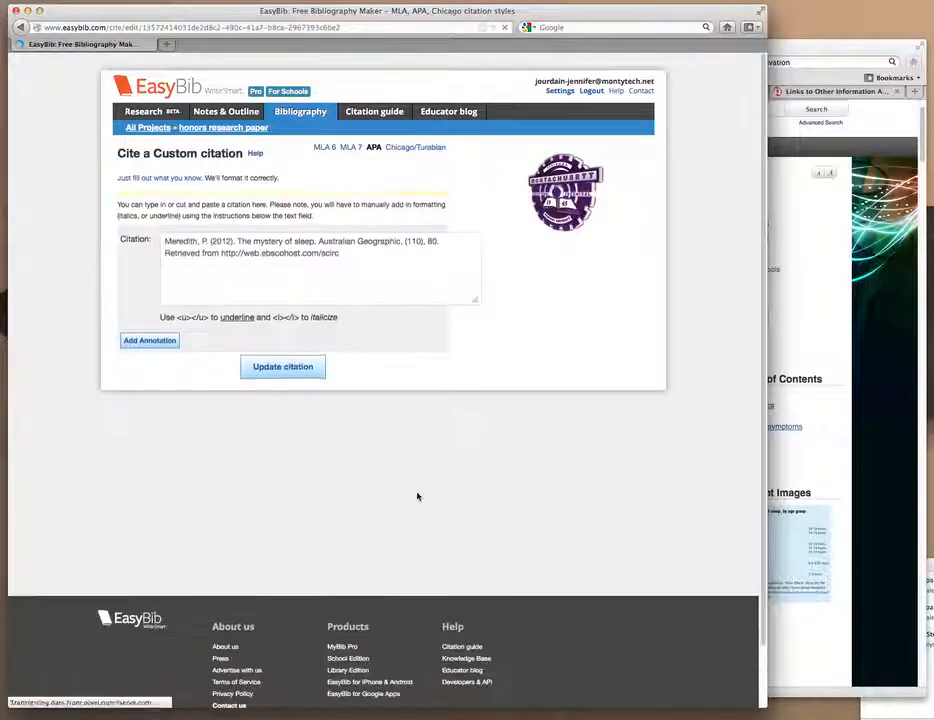
{"action": "left_click", "coordinate": [320, 234]}
{"action": "type", "text": "(i"}
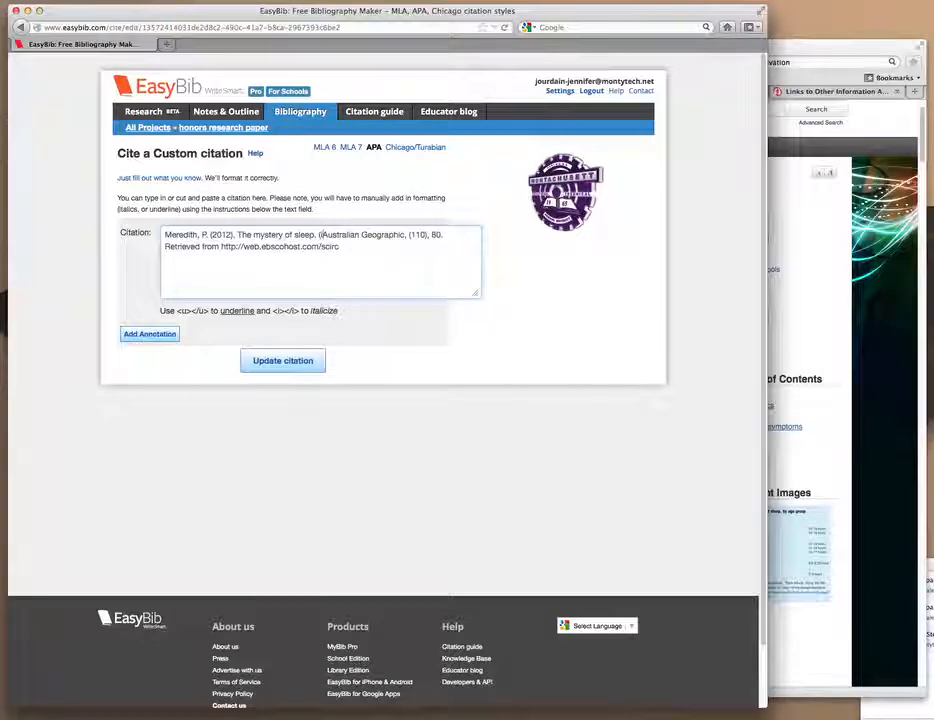
{"action": "key", "text": "BackSpace"}
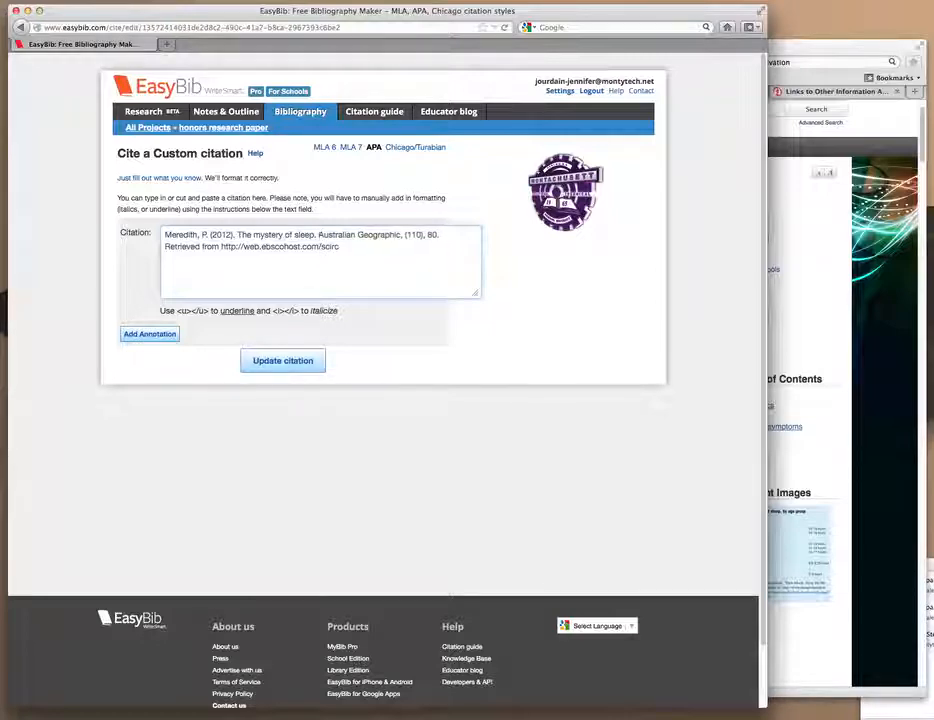
{"action": "type", "text": "<i>"}
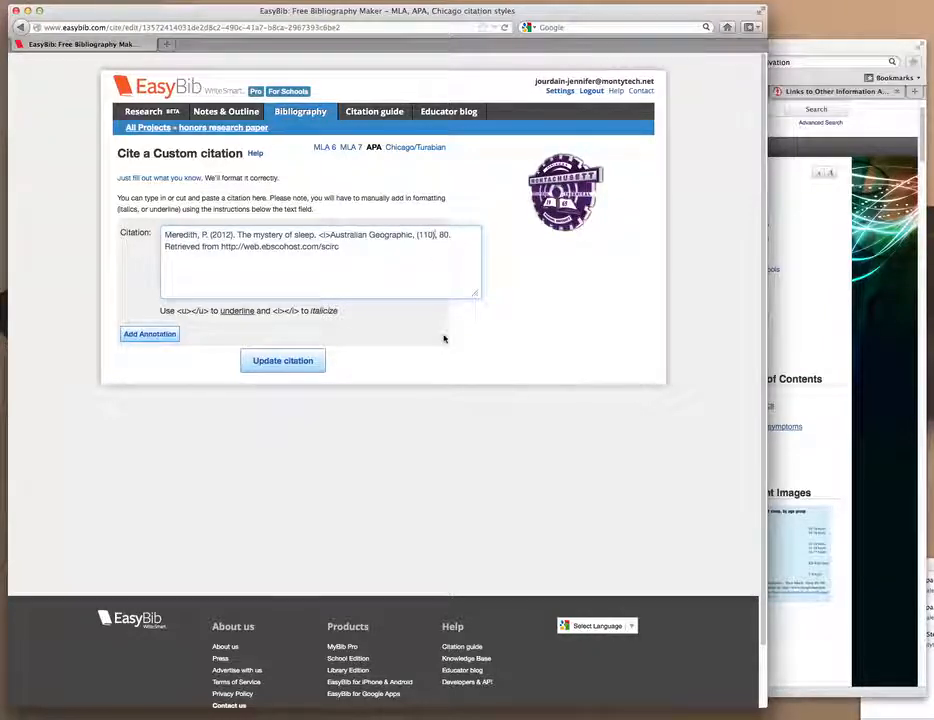
{"action": "type", "text": "</i>"}
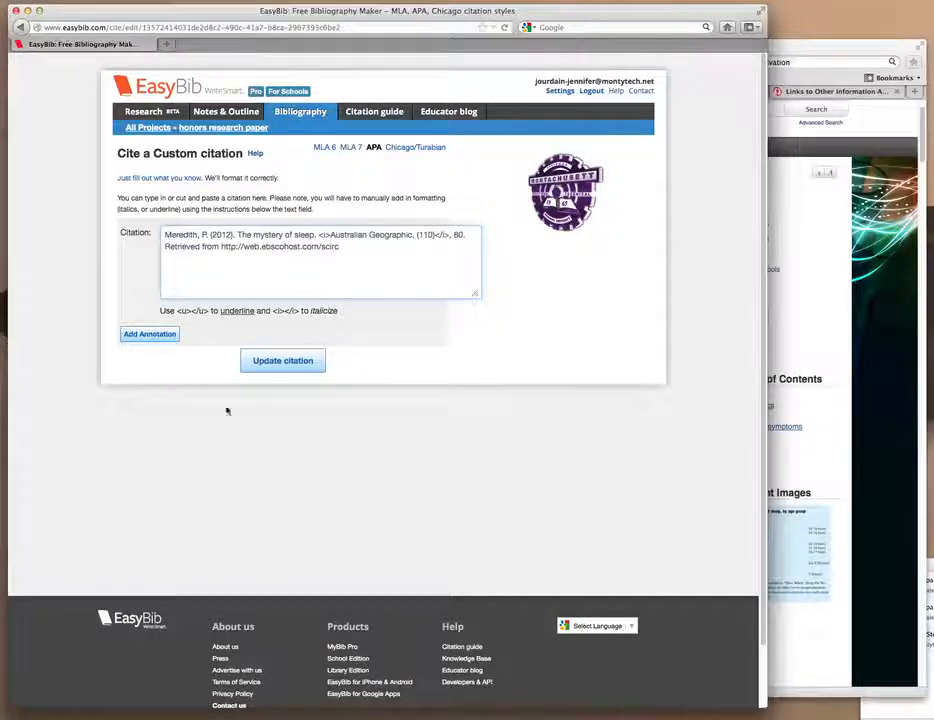
{"action": "left_click", "coordinate": [267, 359]}
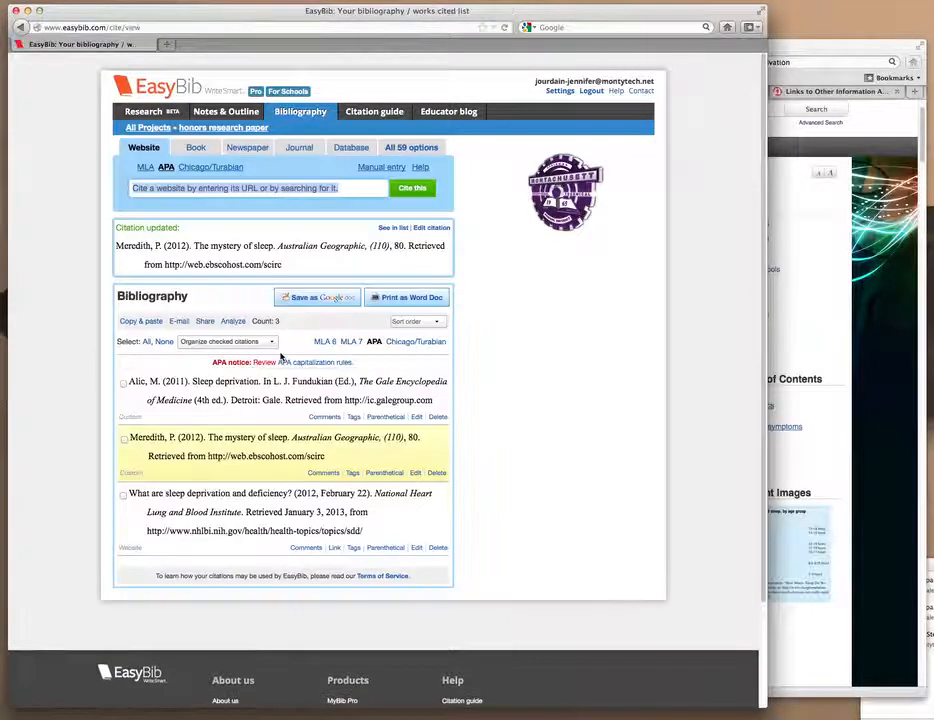
Check the APA format in Science Reference Center, edit "The mystery of sleep" citation in EasyBib to close the italics before "(110)", and update it
{"action": "left_click", "coordinate": [832, 53]}
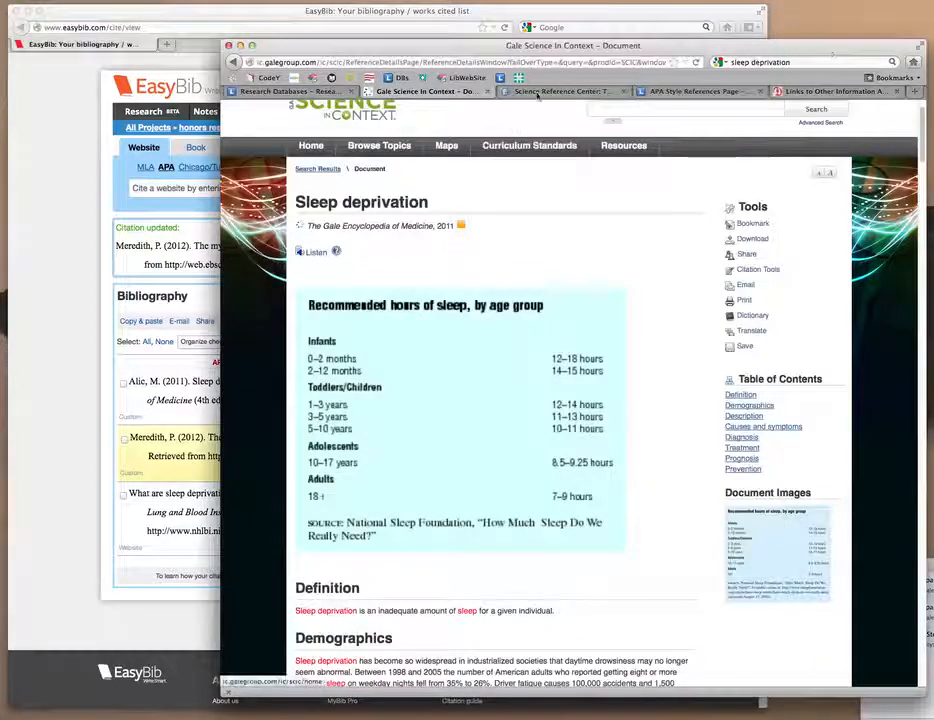
{"action": "left_click", "coordinate": [537, 92]}
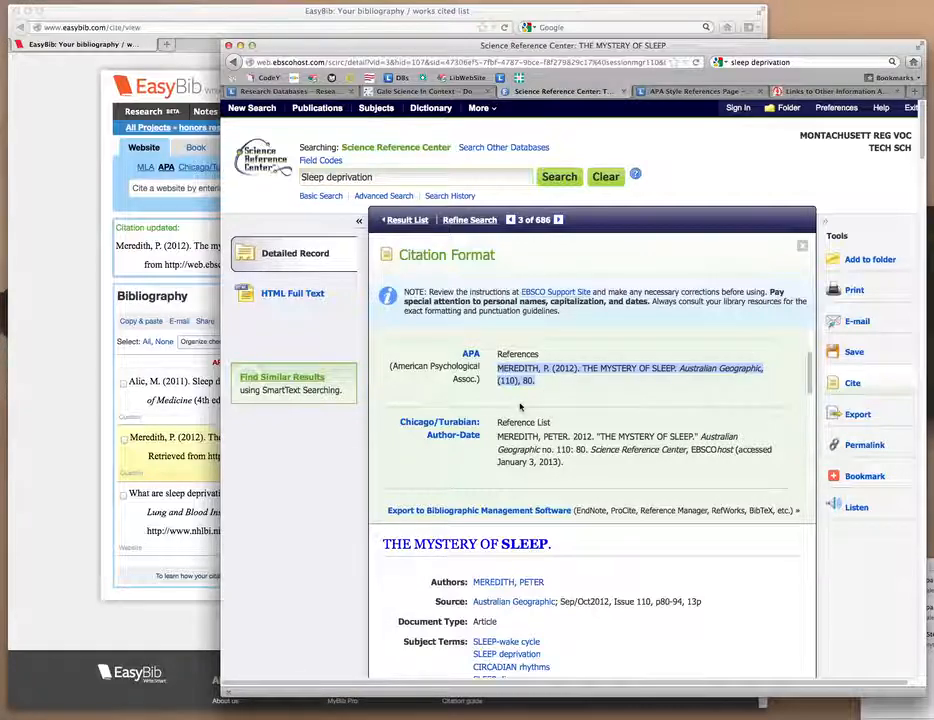
{"action": "left_click", "coordinate": [161, 384]}
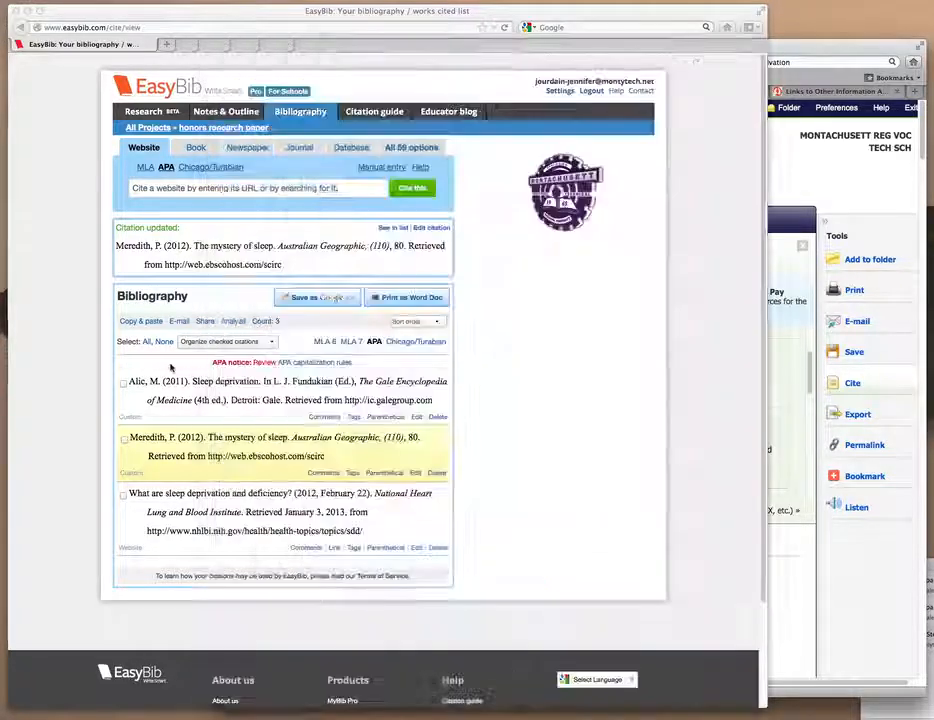
{"action": "scroll", "coordinate": [342, 456], "scroll_direction": "down", "scroll_amount": 2}
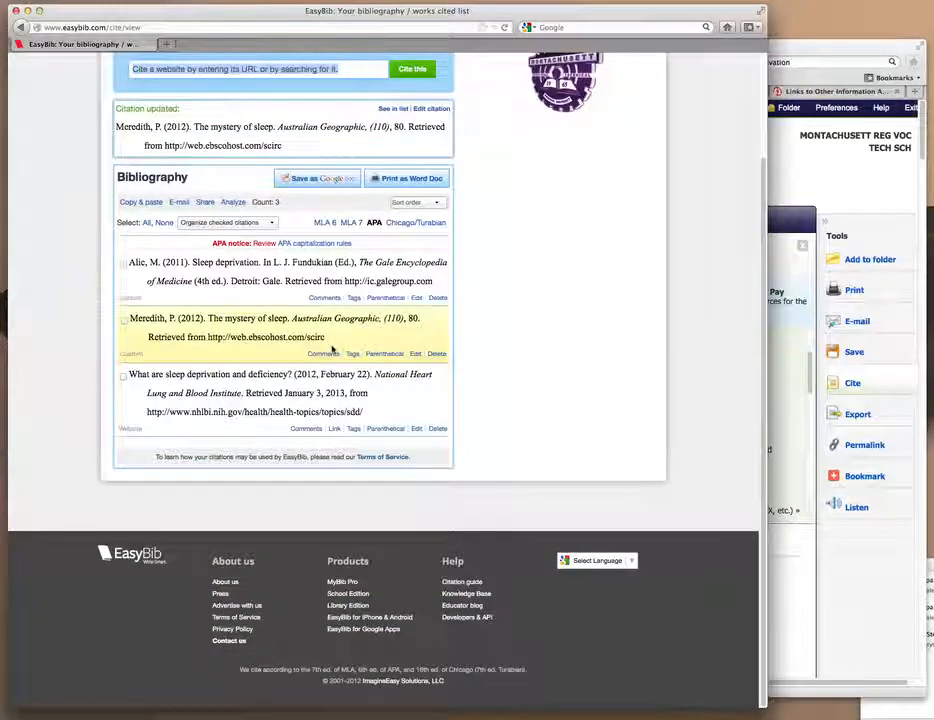
{"action": "left_click", "coordinate": [415, 357]}
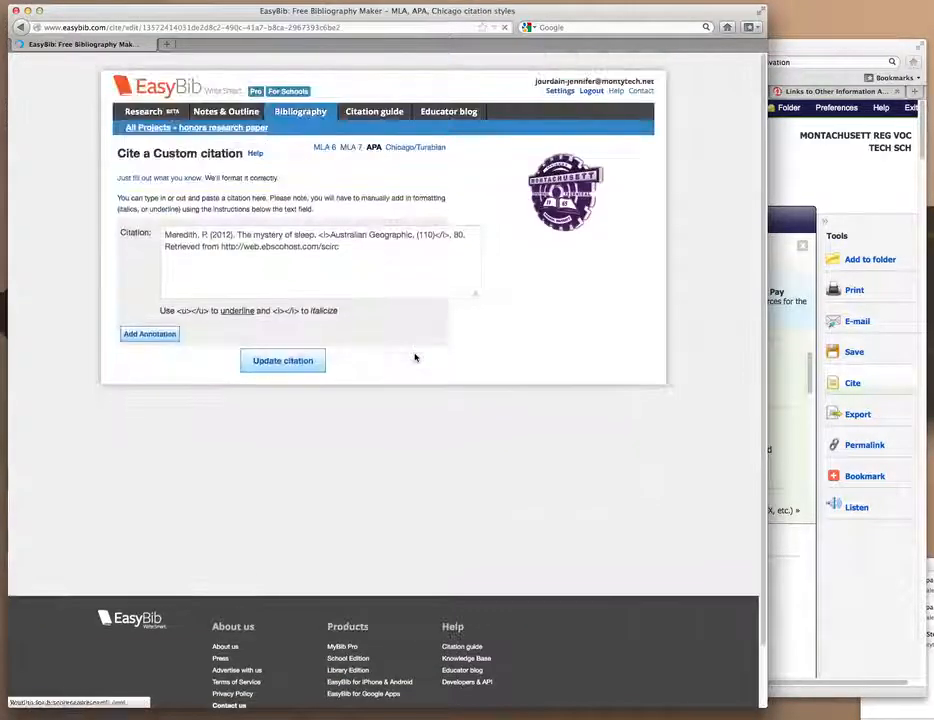
{"action": "left_click_drag", "start_coordinate": [451, 236], "coordinate": [414, 235]}
{"action": "left_click", "coordinate": [284, 360]}
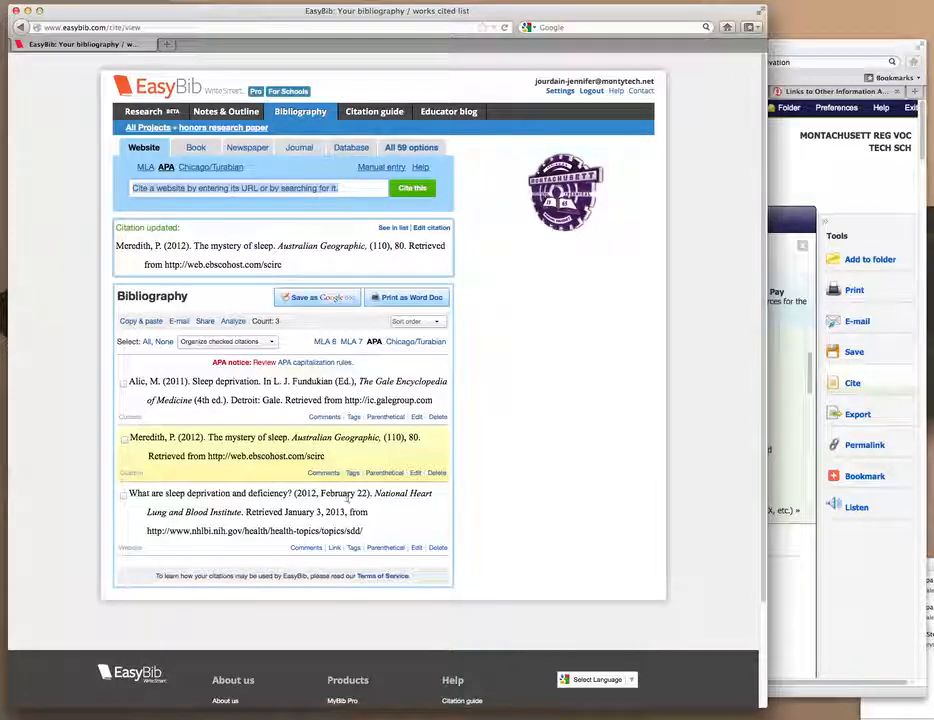
Export the bibliography as a Word document and open the downloaded RTF file in Microsoft Word
{"action": "left_click", "coordinate": [411, 298]}
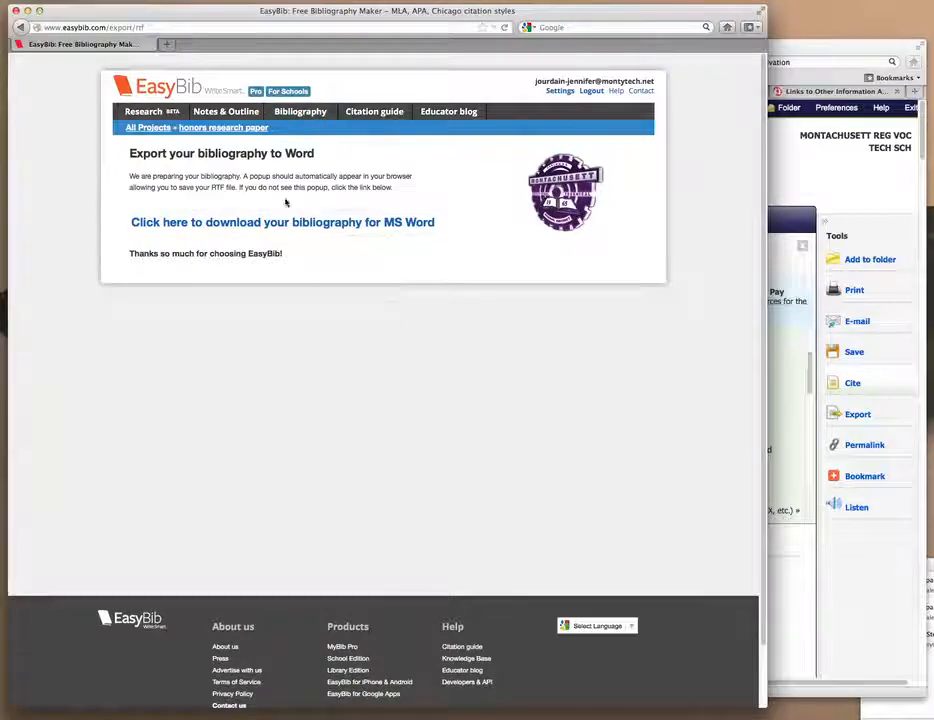
{"action": "left_click", "coordinate": [293, 222]}
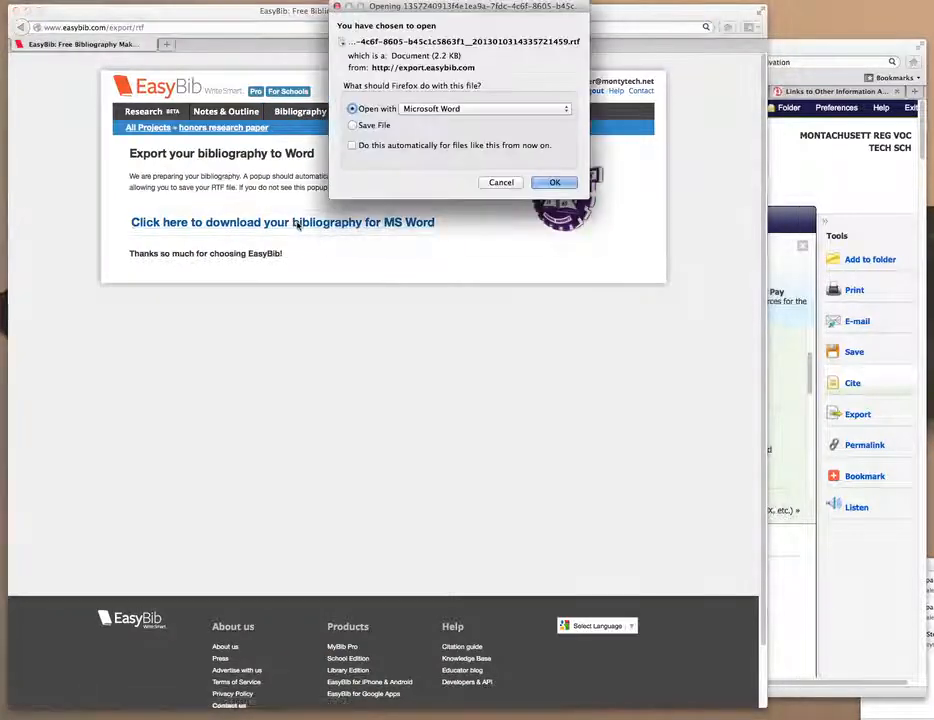
{"action": "left_click", "coordinate": [555, 182]}
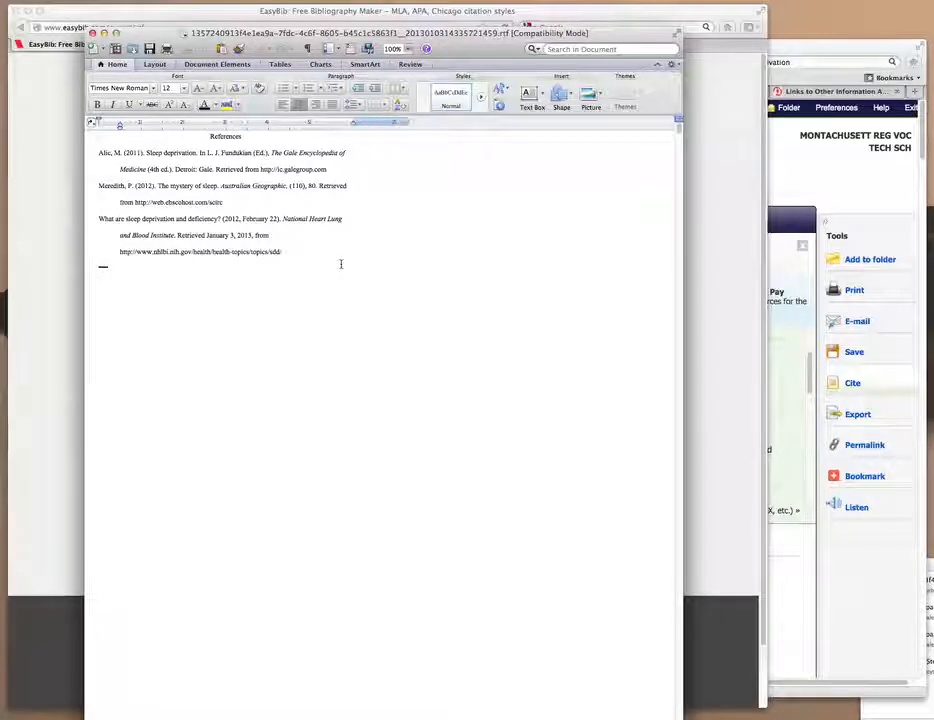
Add the student's surname right-aligned on its own line above "References" and delete the extra blank line between them
{"action": "key", "text": "Return"}
{"action": "key", "text": "Return"}
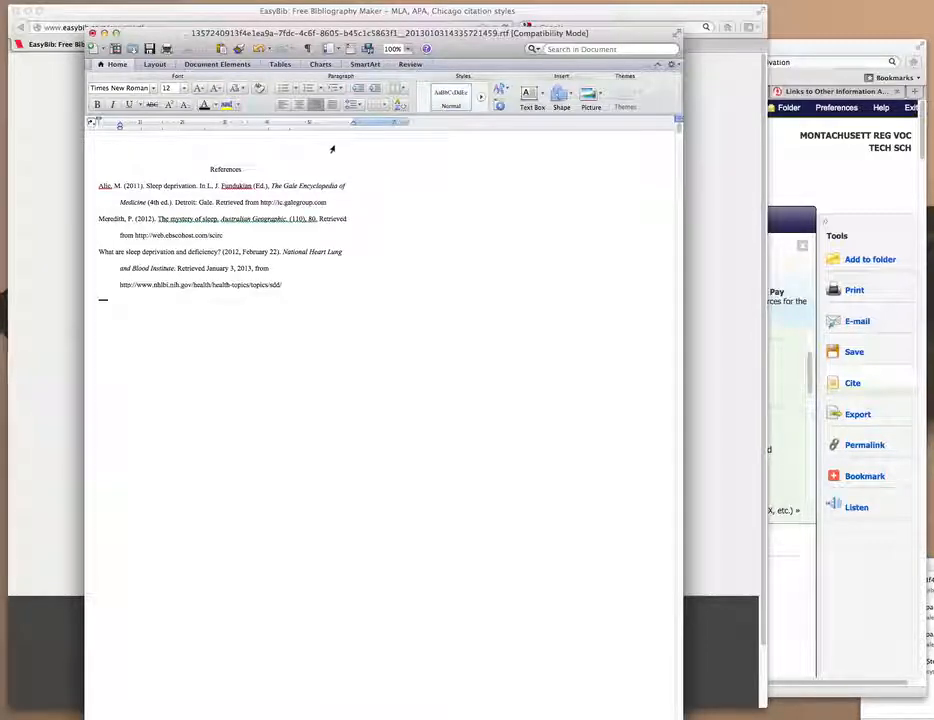
{"action": "type", "text": "n"}
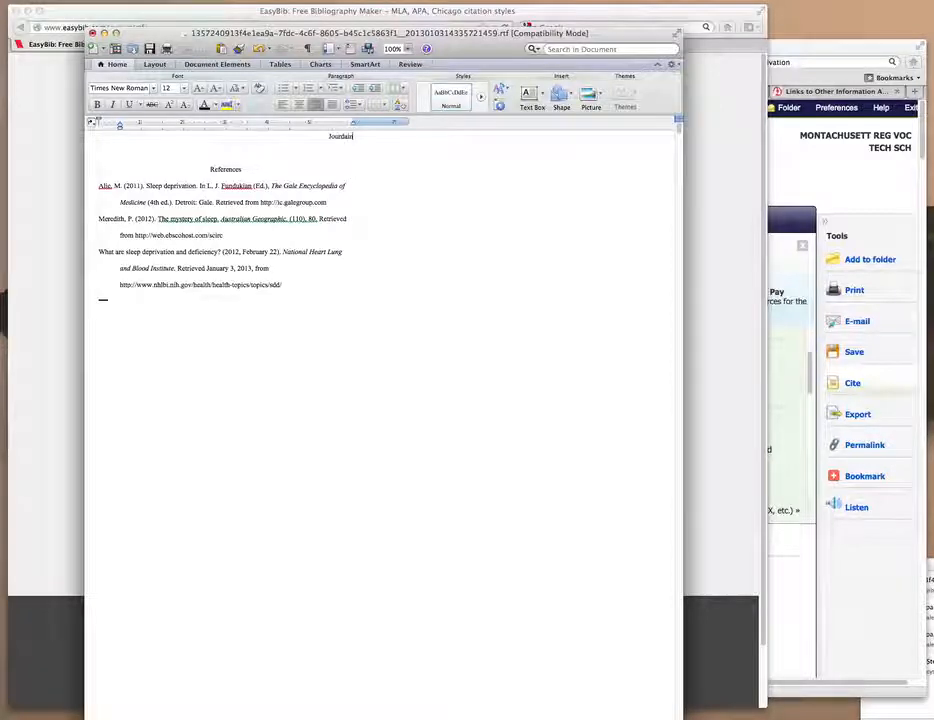
{"action": "double_click", "coordinate": [333, 157]}
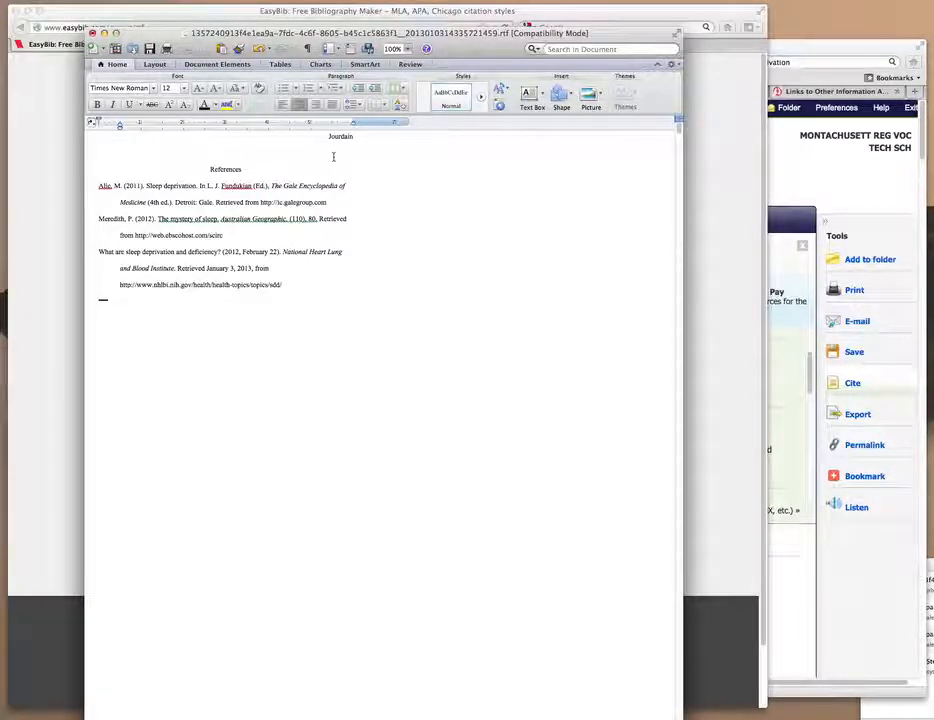
{"action": "key", "text": "Delete"}
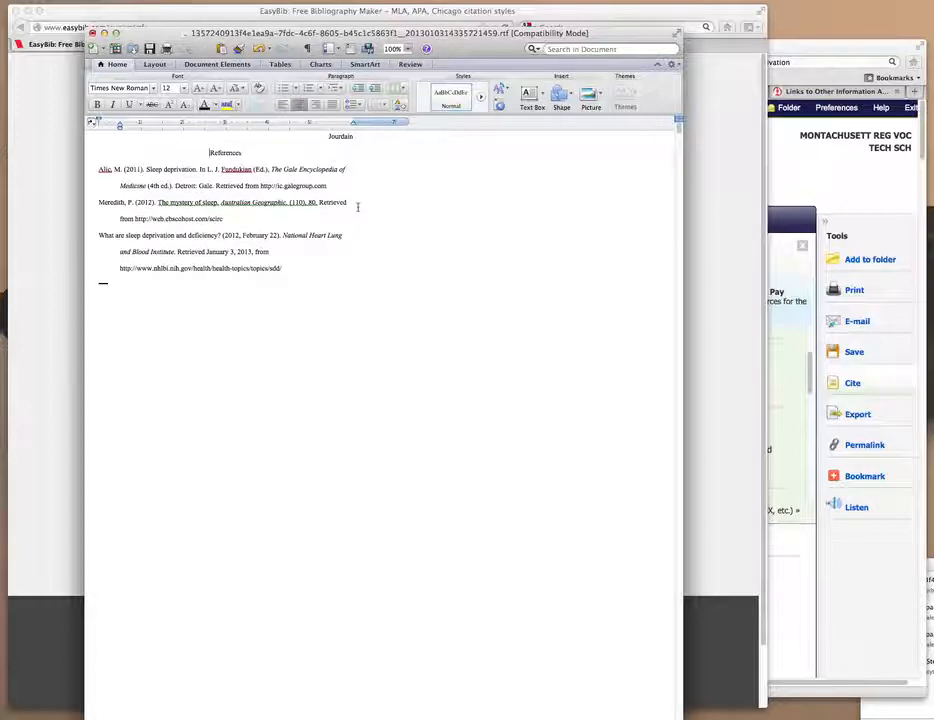